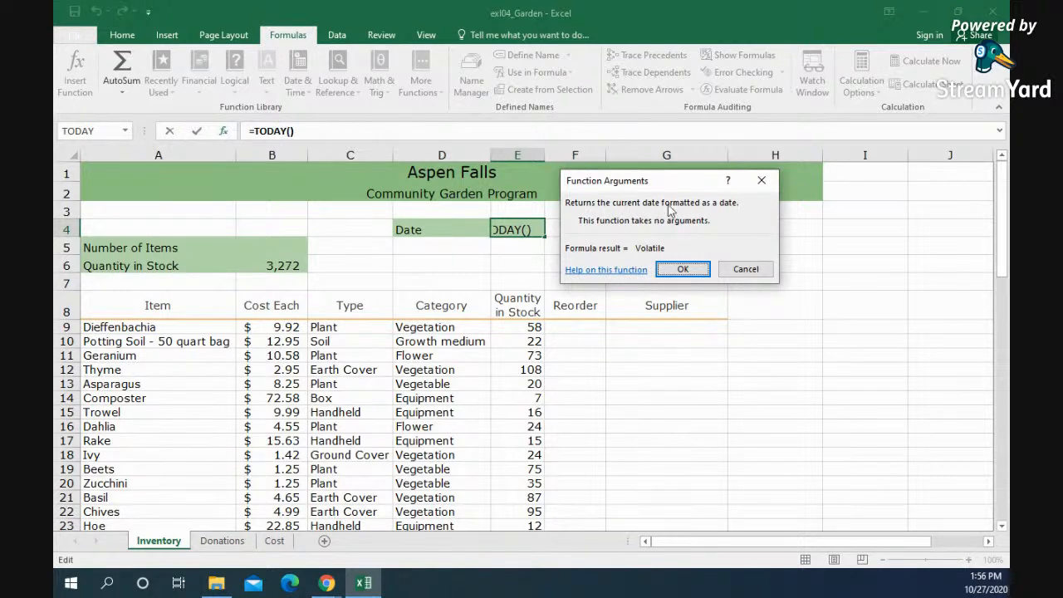
# Step: Confirm the TODAY function in cell E4 and insert the NOW function in cell F4
pyautogui.click(676, 270)
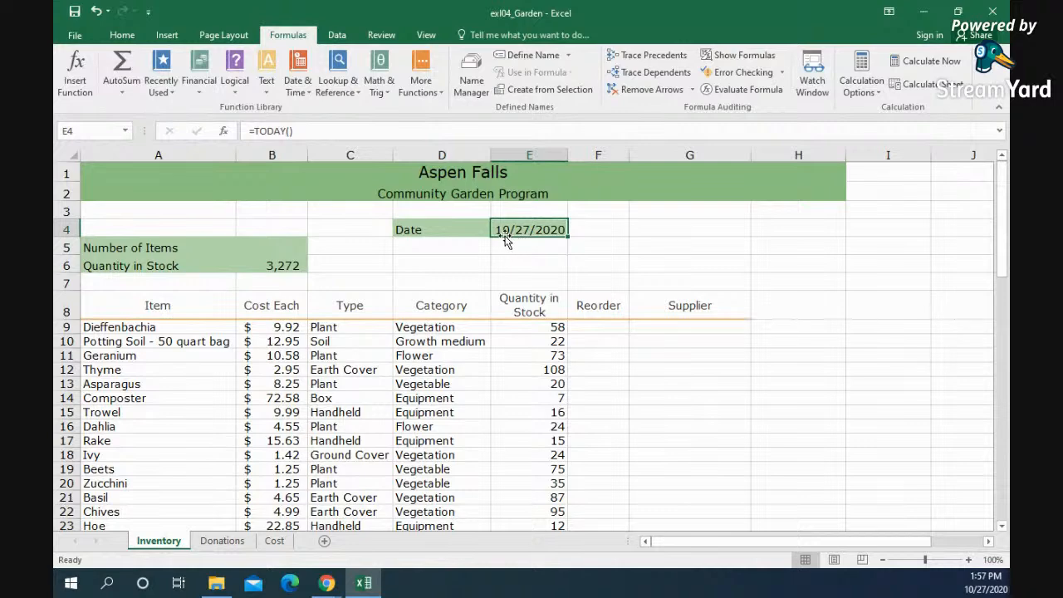
pyautogui.click(595, 229)
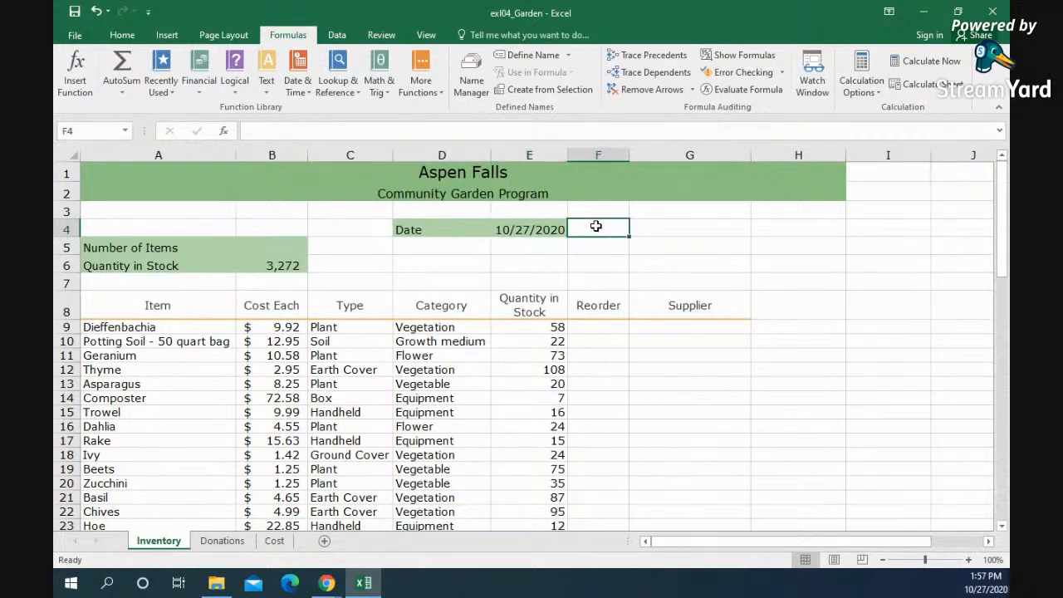
pyautogui.click(75, 70)
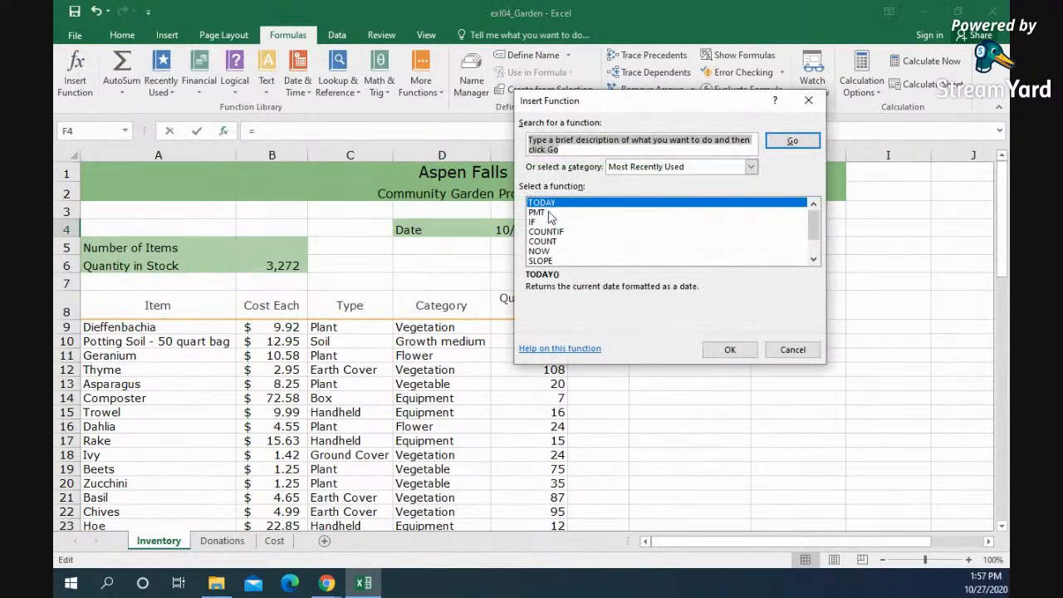
pyautogui.click(539, 251)
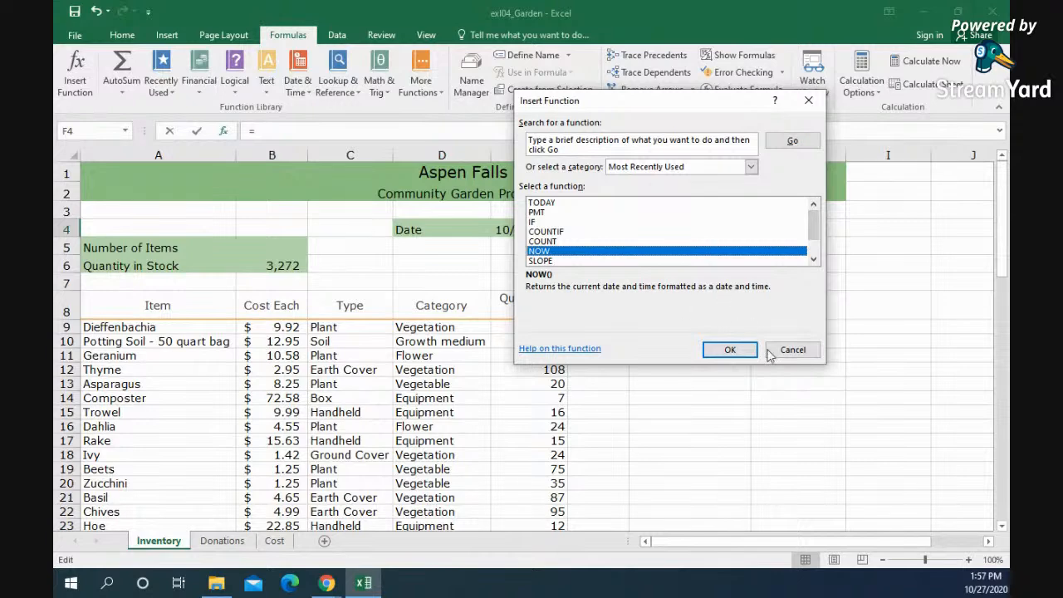
pyautogui.click(731, 350)
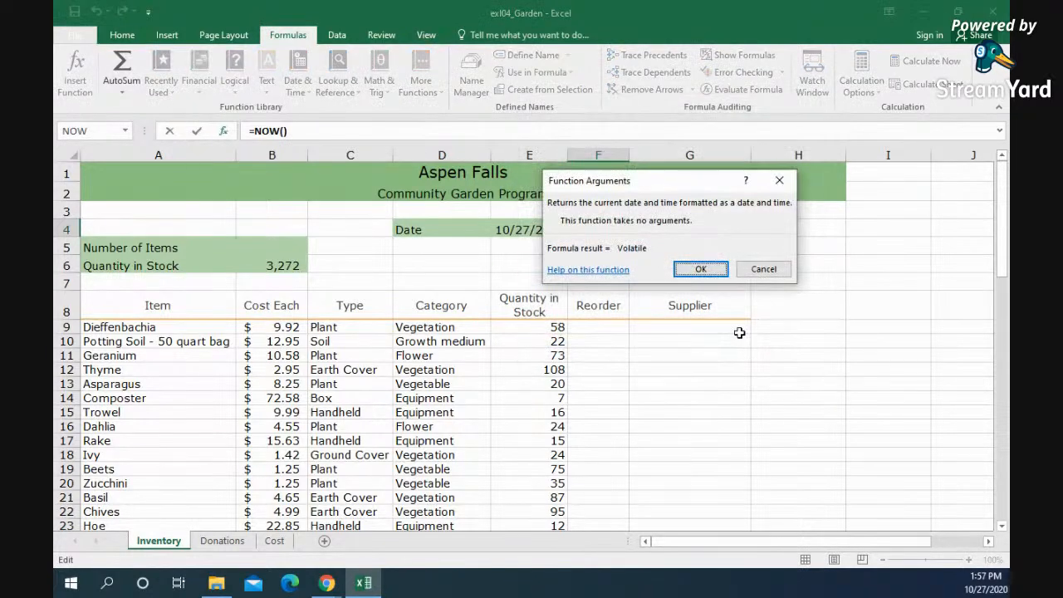
pyautogui.click(701, 269)
pyautogui.click(715, 259)
pyautogui.click(646, 230)
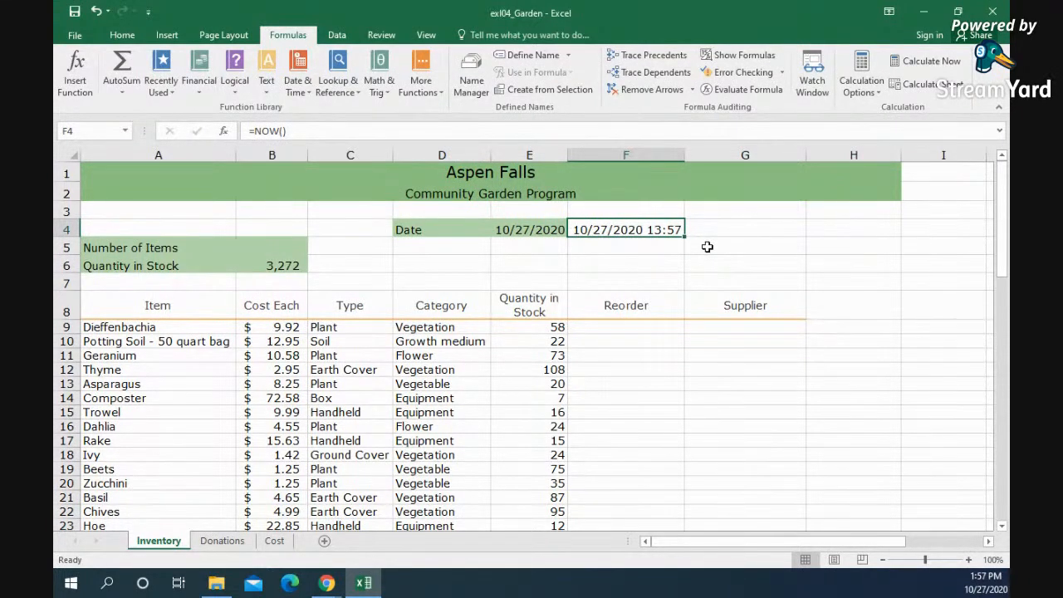
pyautogui.click(664, 259)
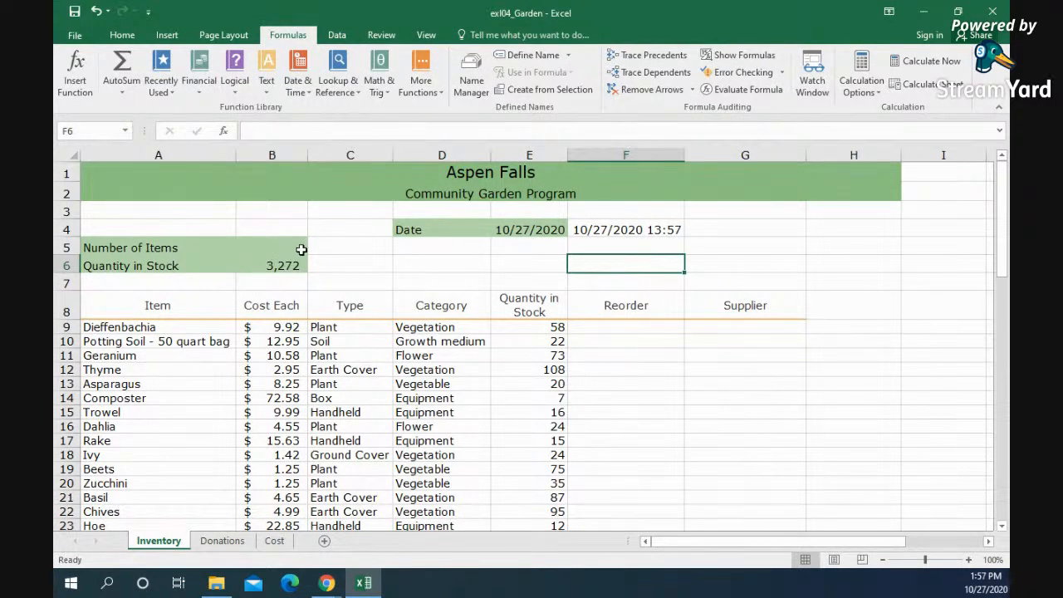
# Step: Insert a COUNT function over the range E9:E77 in the Number of Items cell B5
pyautogui.click(263, 245)
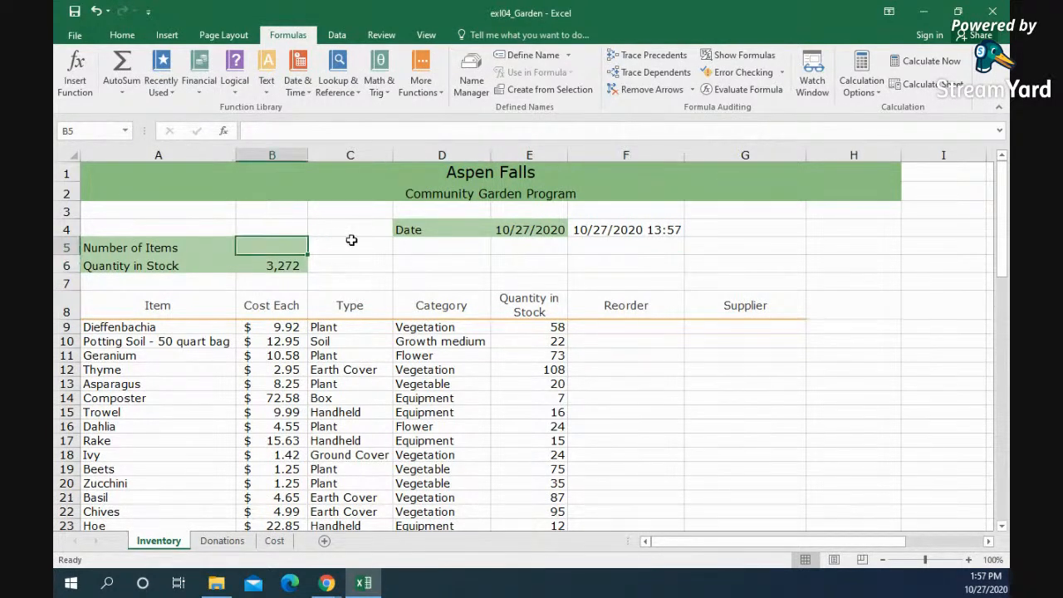
pyautogui.click(75, 73)
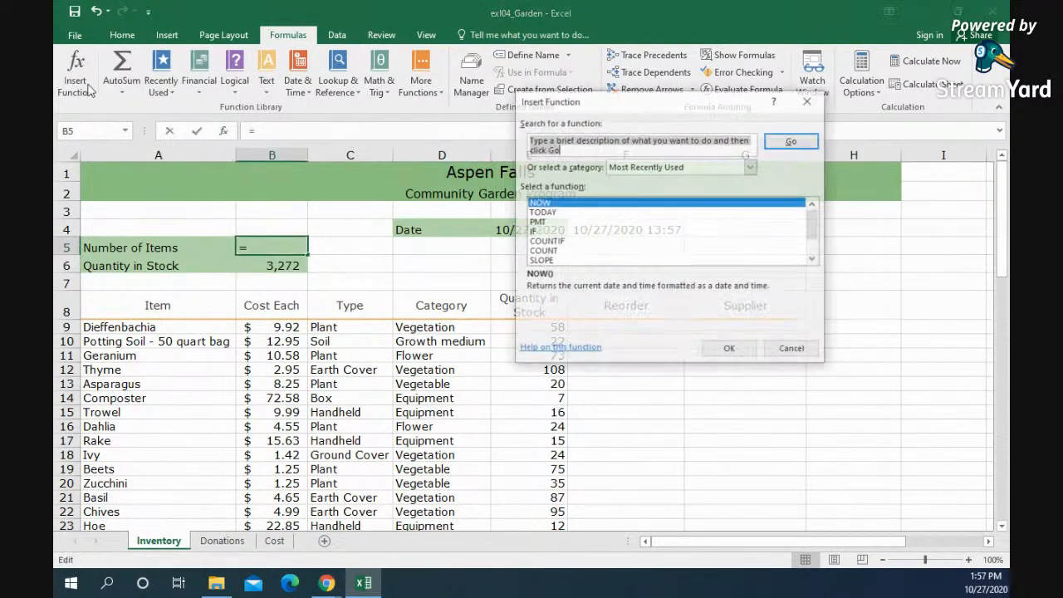
pyautogui.click(564, 251)
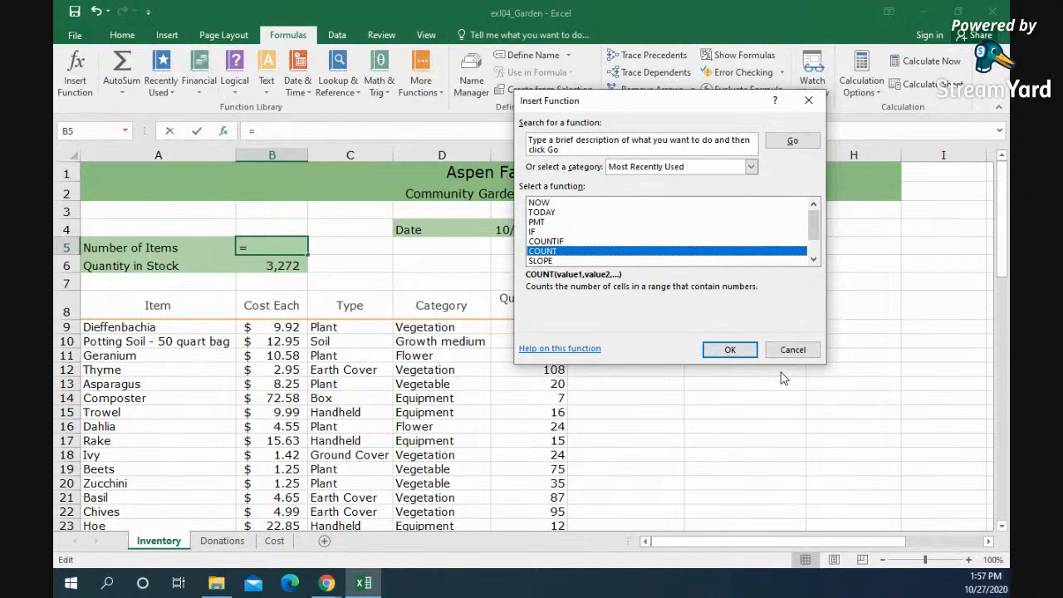
pyautogui.click(729, 349)
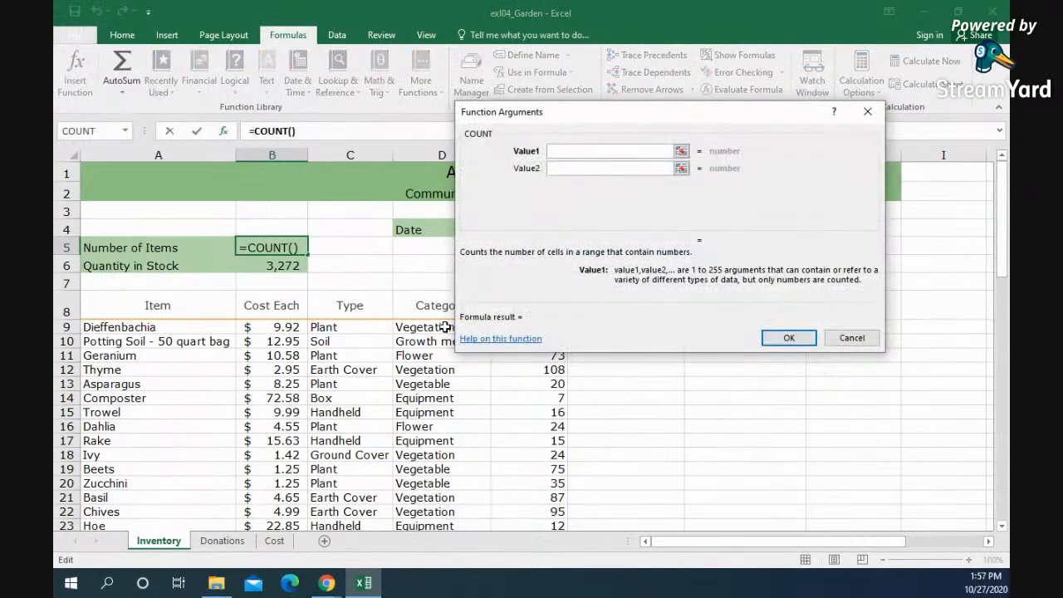
pyautogui.moveTo(570, 126); pyautogui.dragTo(564, 49)
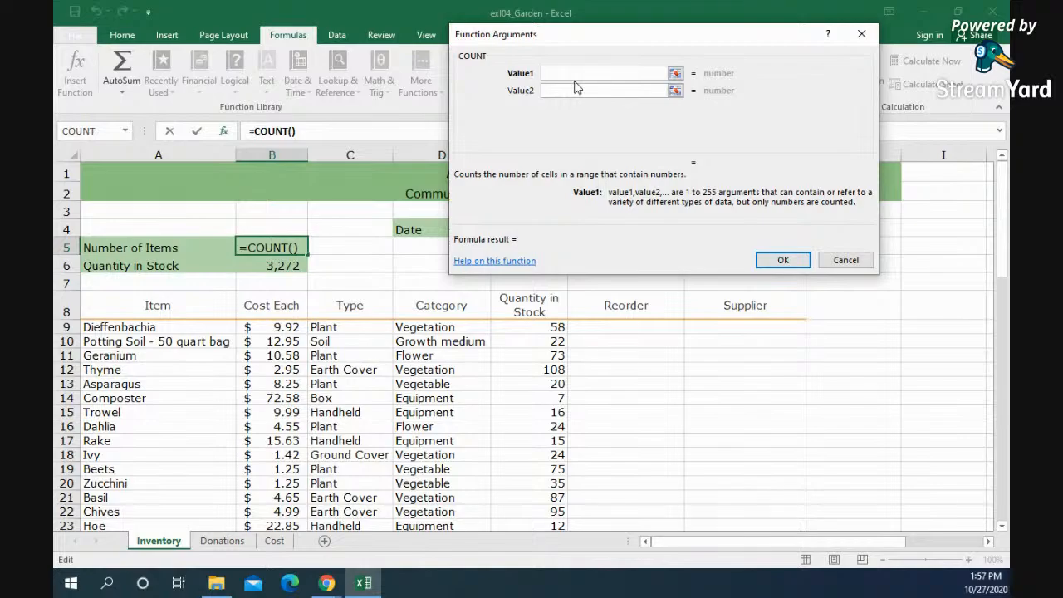
pyautogui.moveTo(536, 325); pyautogui.dragTo(543, 467)
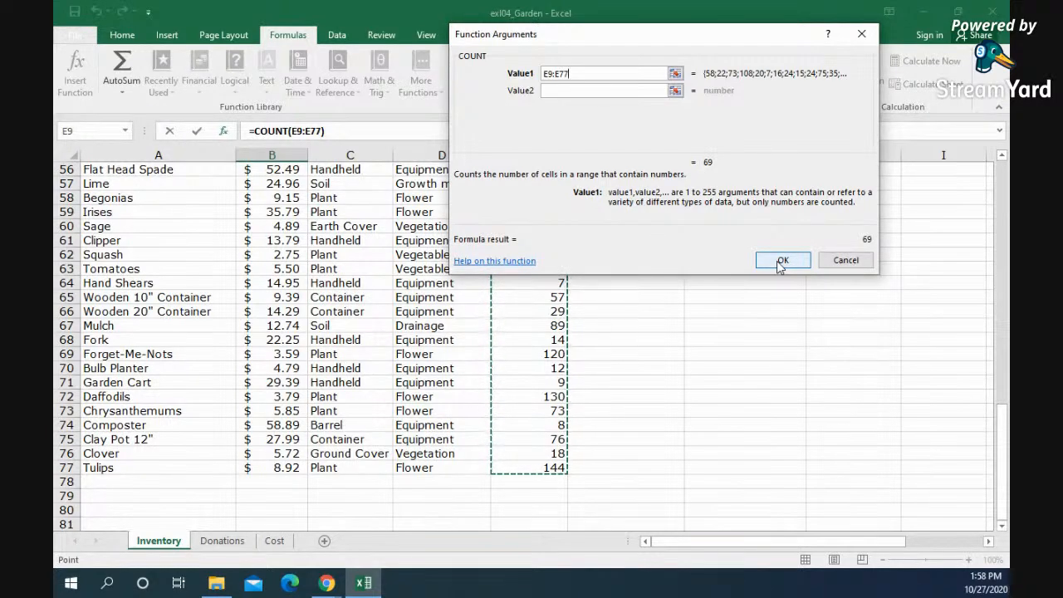
pyautogui.click(780, 262)
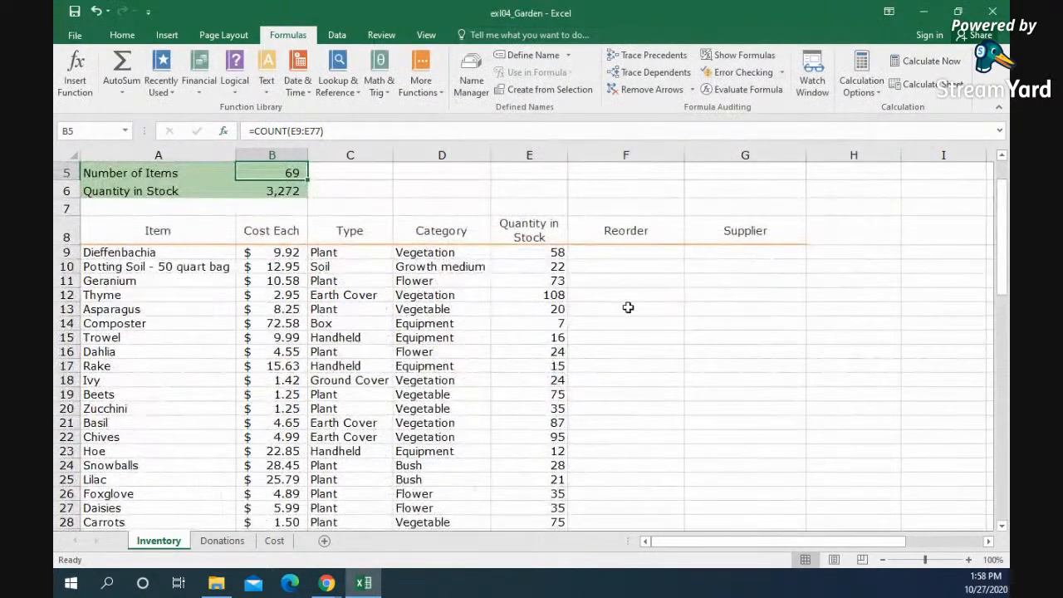
# Step: Search the available functions for "count" and read the descriptions of COUNTA and COUNTIF without inserting either
pyautogui.scroll(1, 284, 225)
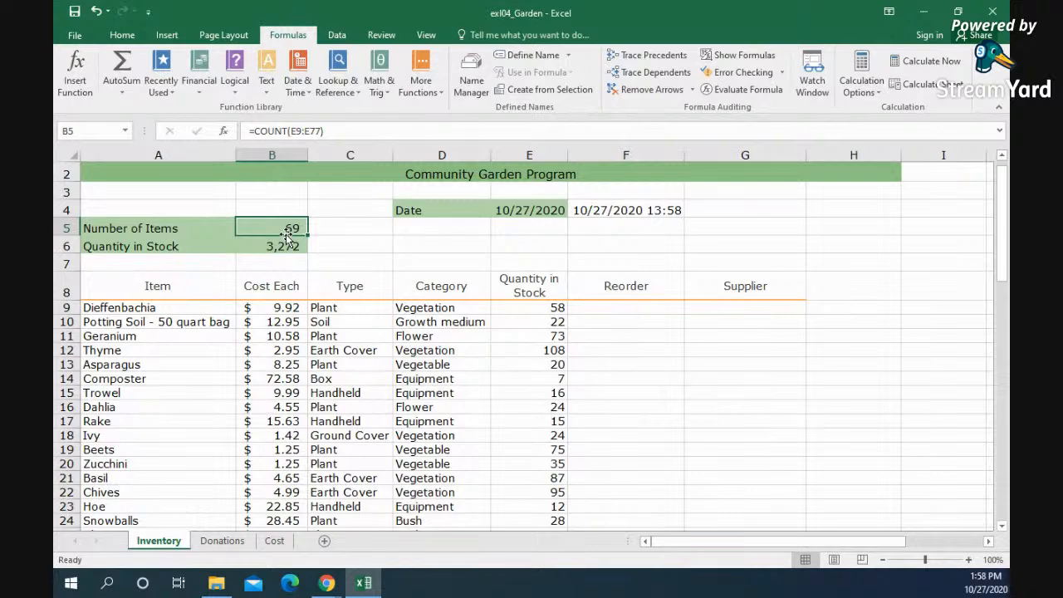
pyautogui.click(545, 314)
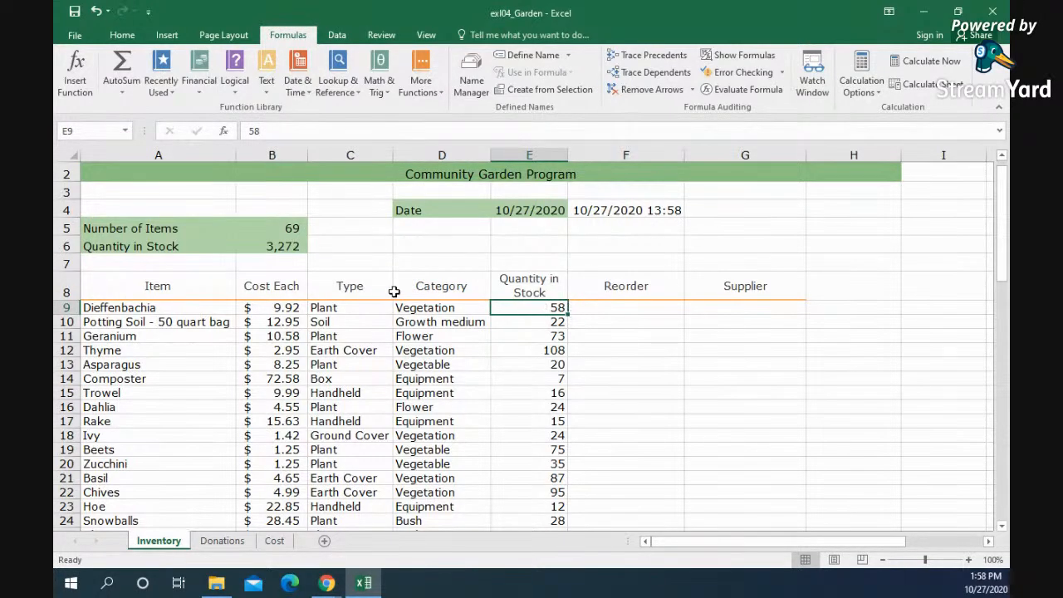
pyautogui.click(75, 73)
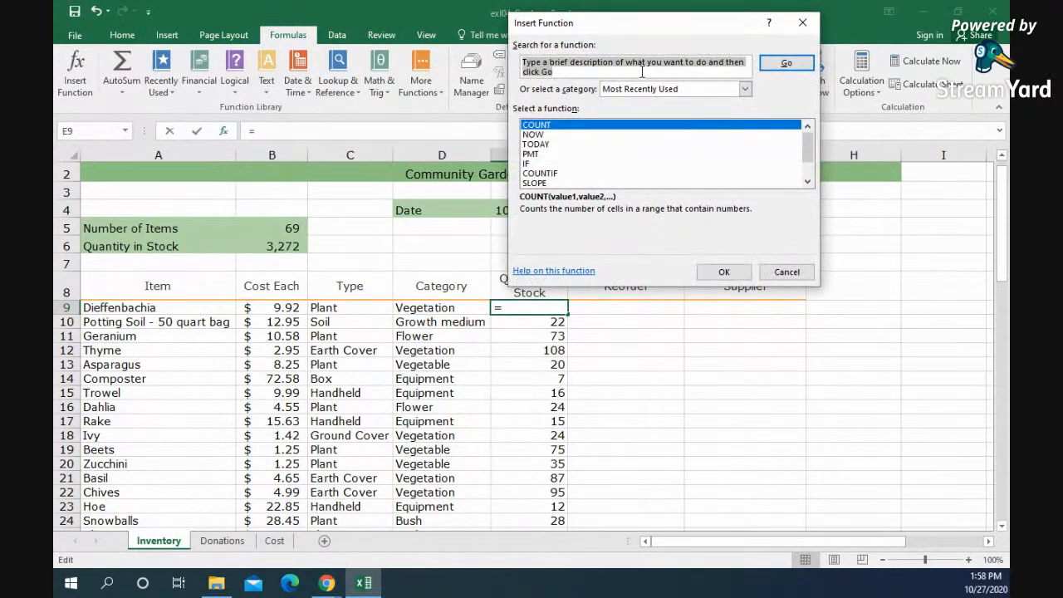
pyautogui.write('count')
pyautogui.press('Return')
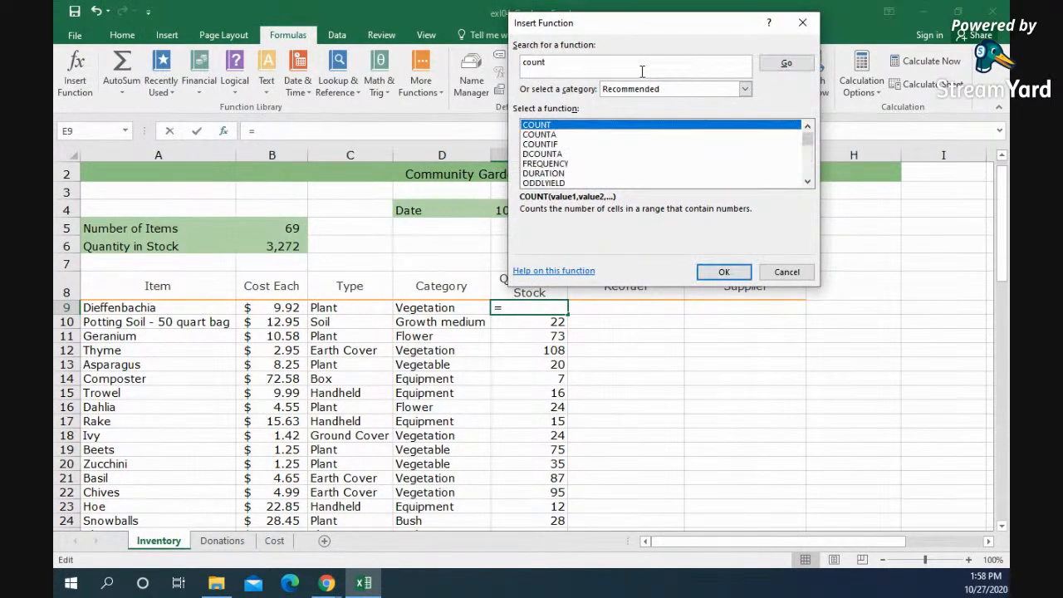
pyautogui.click(563, 136)
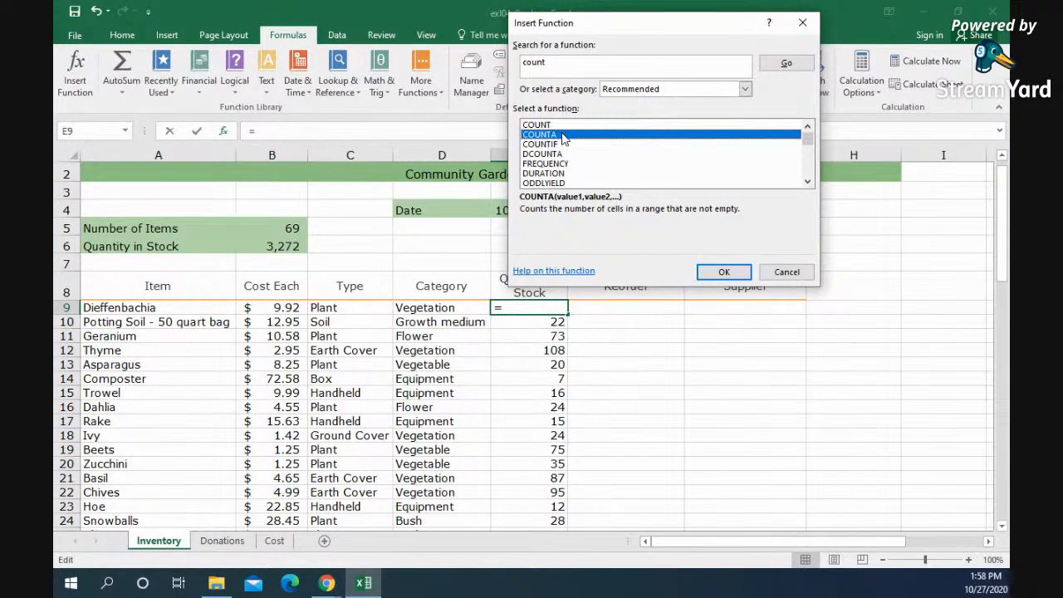
pyautogui.click(560, 147)
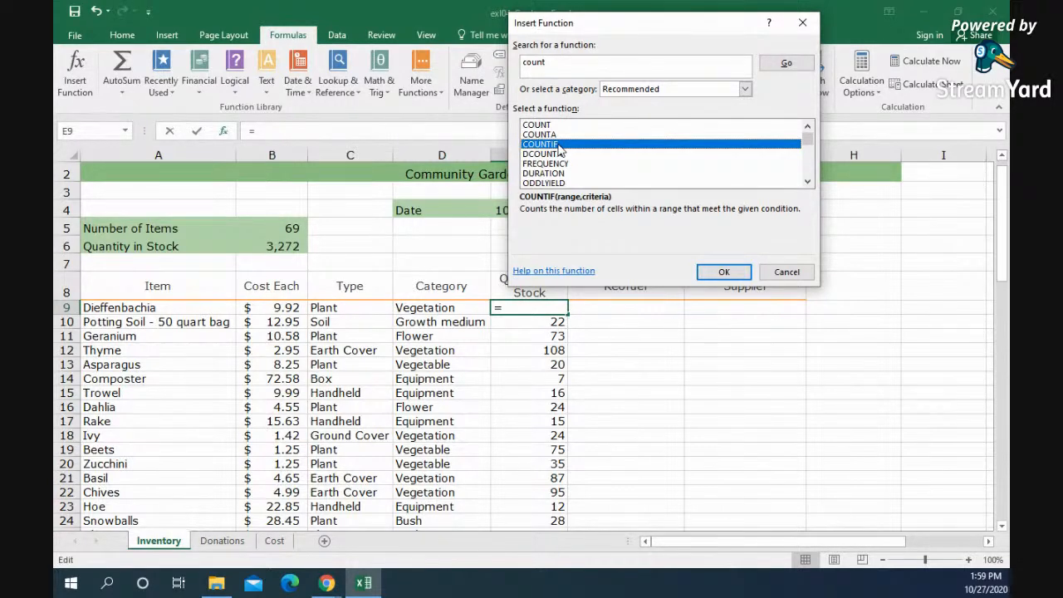
pyautogui.click(785, 273)
# Step: Start an IF function in the first Reorder cell F9 with the logical test E9<15
pyautogui.click(619, 314)
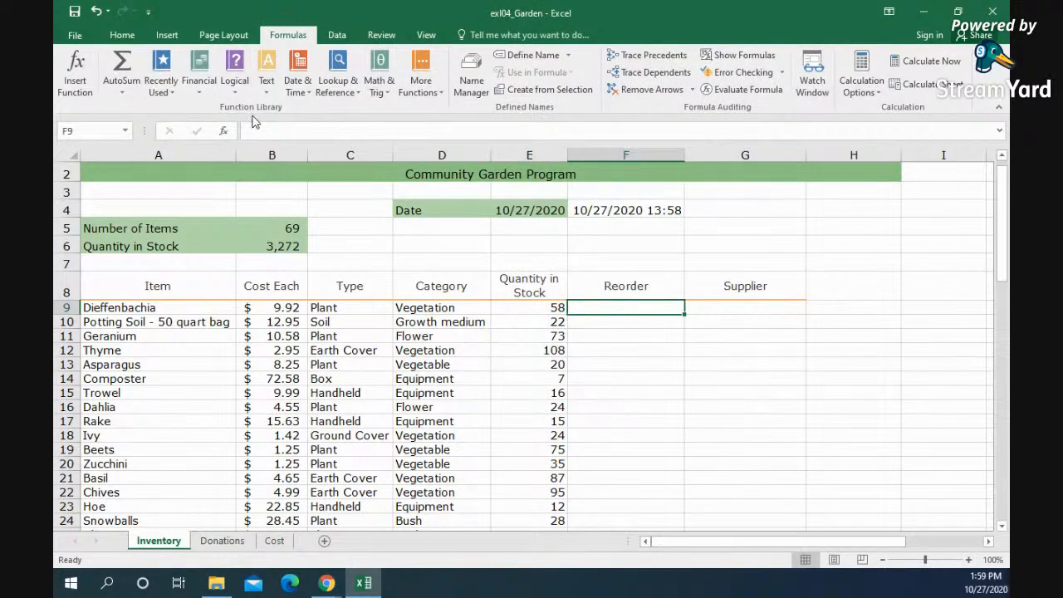
pyautogui.click(74, 73)
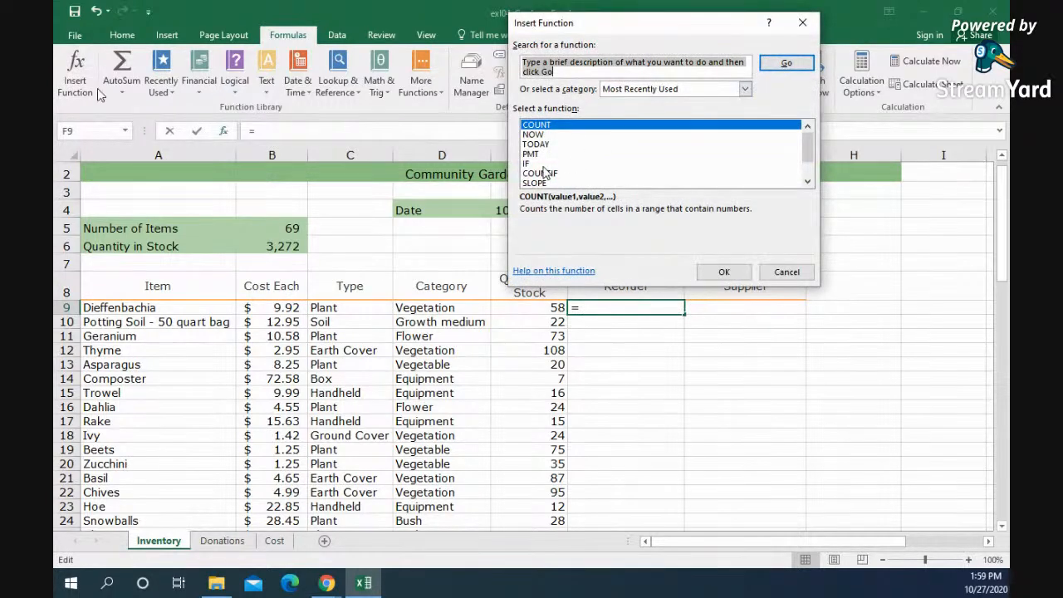
pyautogui.click(538, 164)
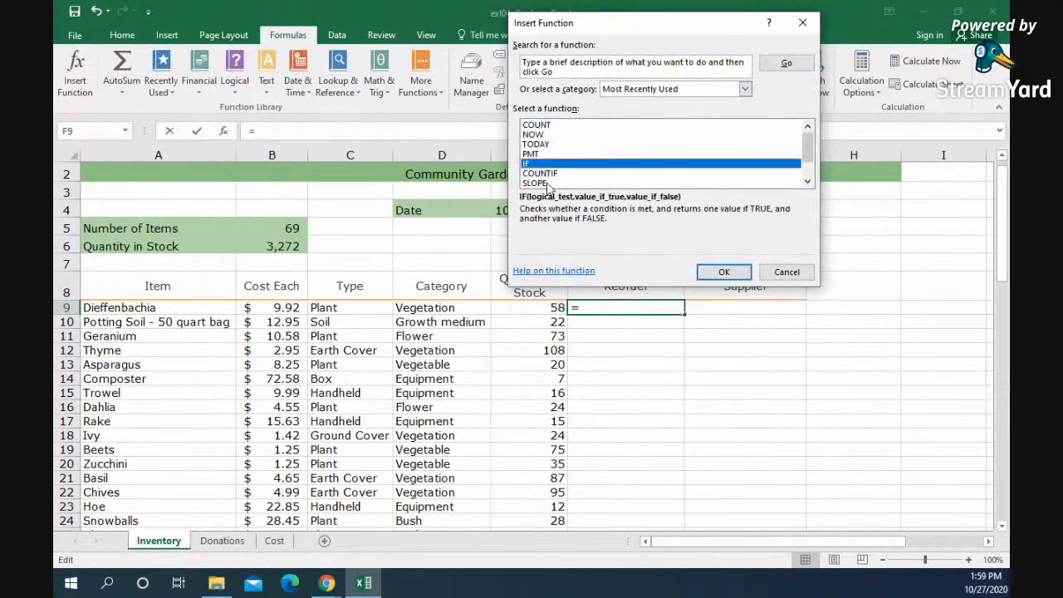
pyautogui.click(723, 270)
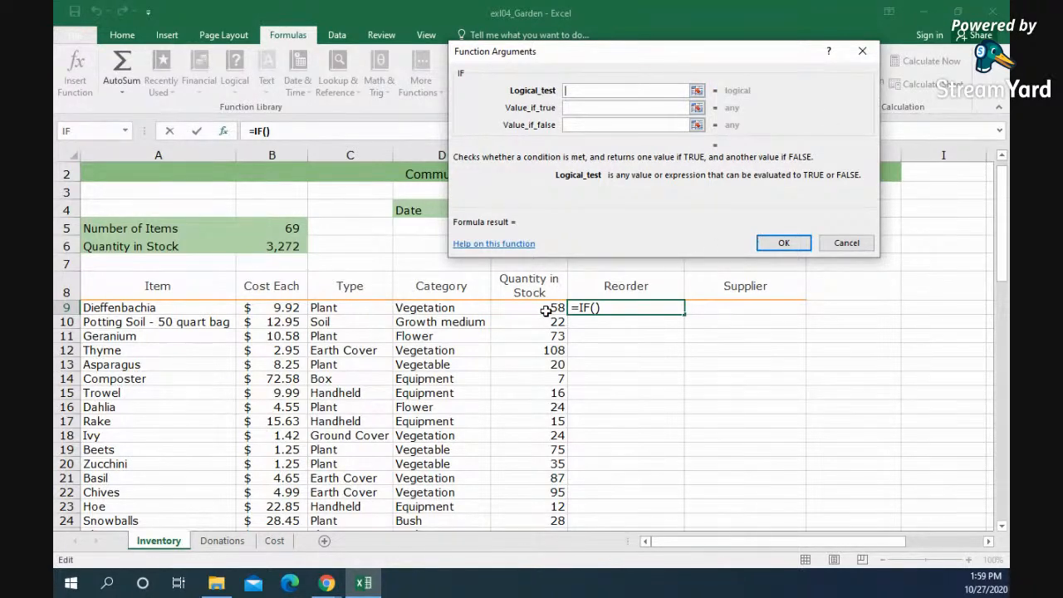
pyautogui.click(524, 308)
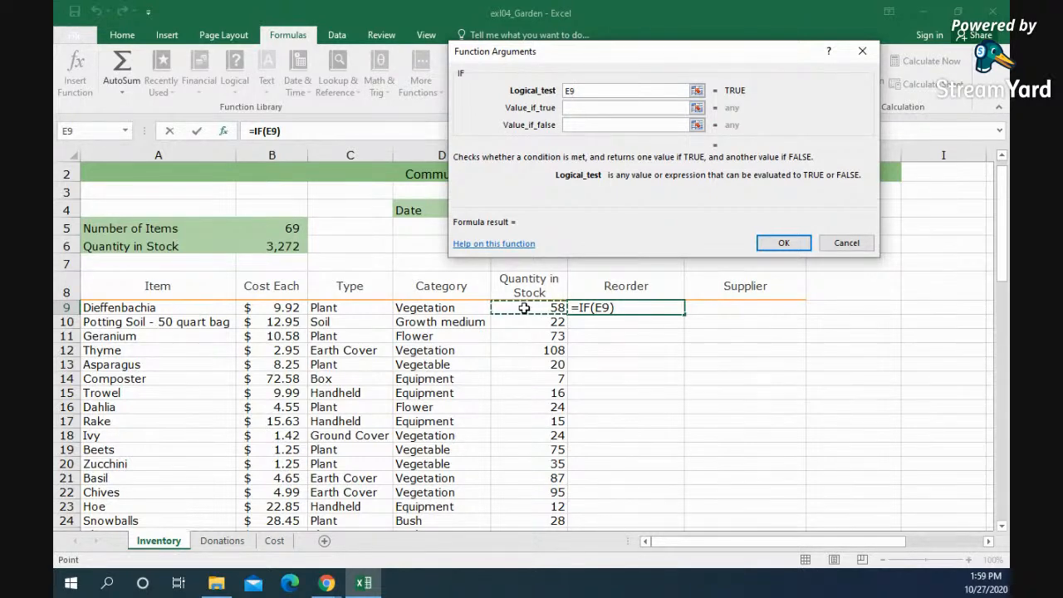
pyautogui.write('<')
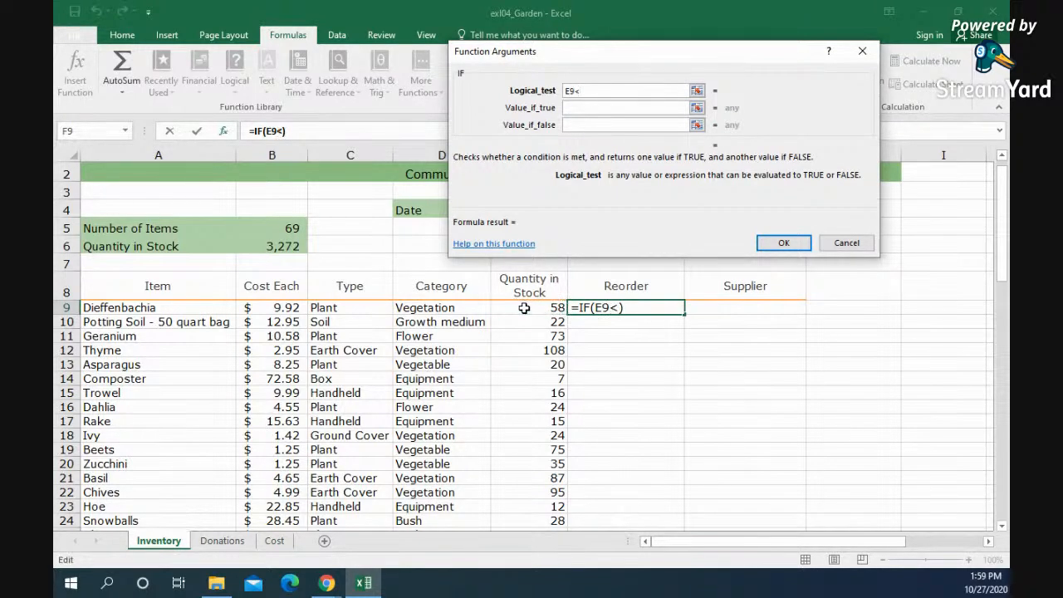
pyautogui.write('15')
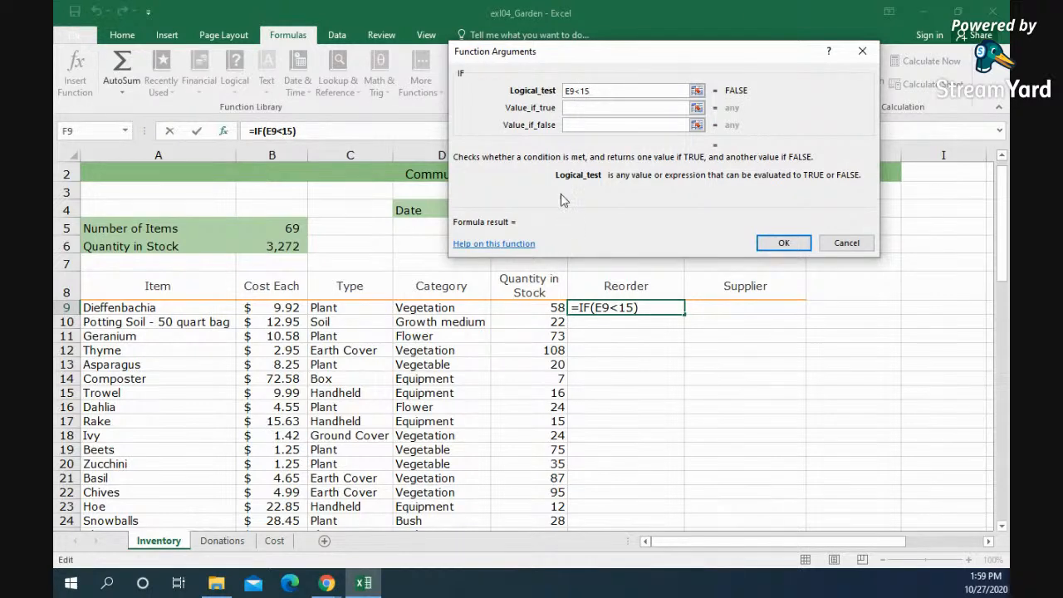
# Step: Set the IF function's value if true to "BUY MORE DAHLE", enclosed in quotation marks
pyautogui.click(677, 108)
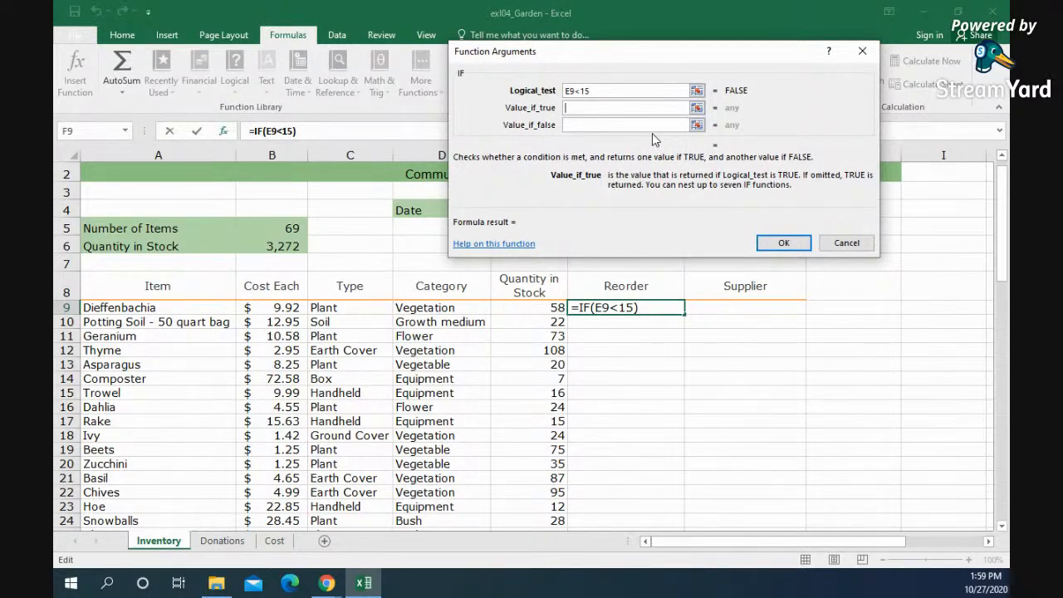
pyautogui.write('"')
pyautogui.write('BUY+9:9')
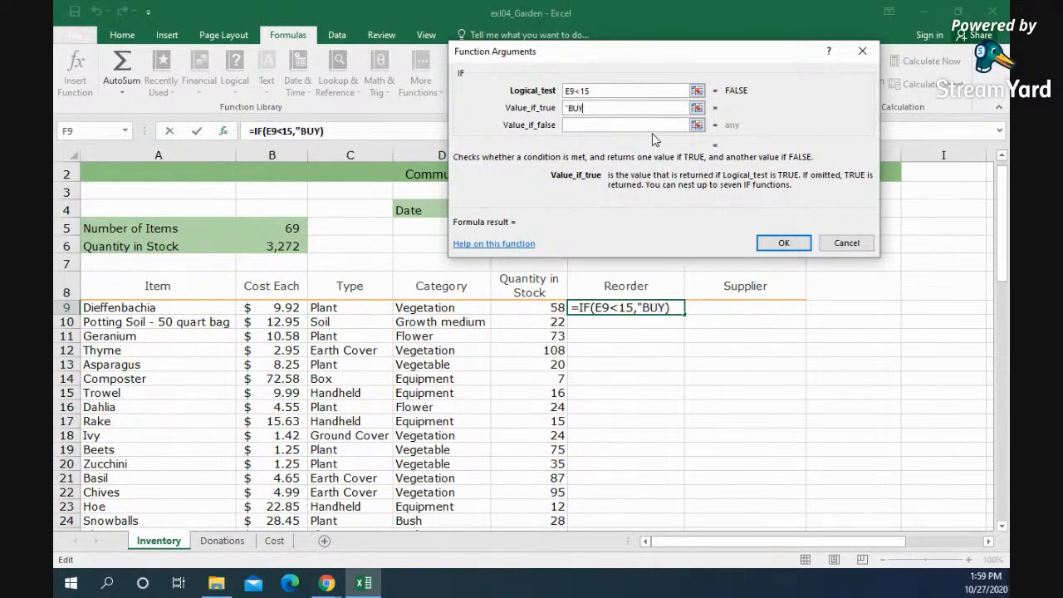
pyautogui.press('BackSpace')
pyautogui.press('BackSpace')
pyautogui.press('BackSpace')
pyautogui.press('BackSpace')
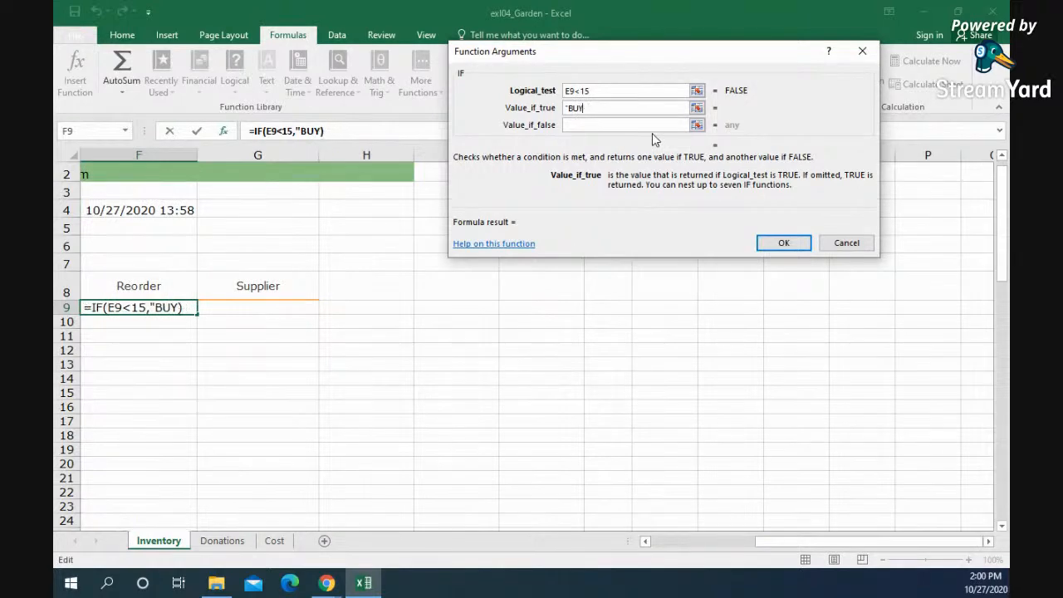
pyautogui.write('+9:9')
pyautogui.press('BackSpace')
pyautogui.press('BackSpace')
pyautogui.press('BackSpace')
pyautogui.press('BackSpace')
pyautogui.press('BackSpace')
pyautogui.press('BackSpace')
pyautogui.press('BackSpace')
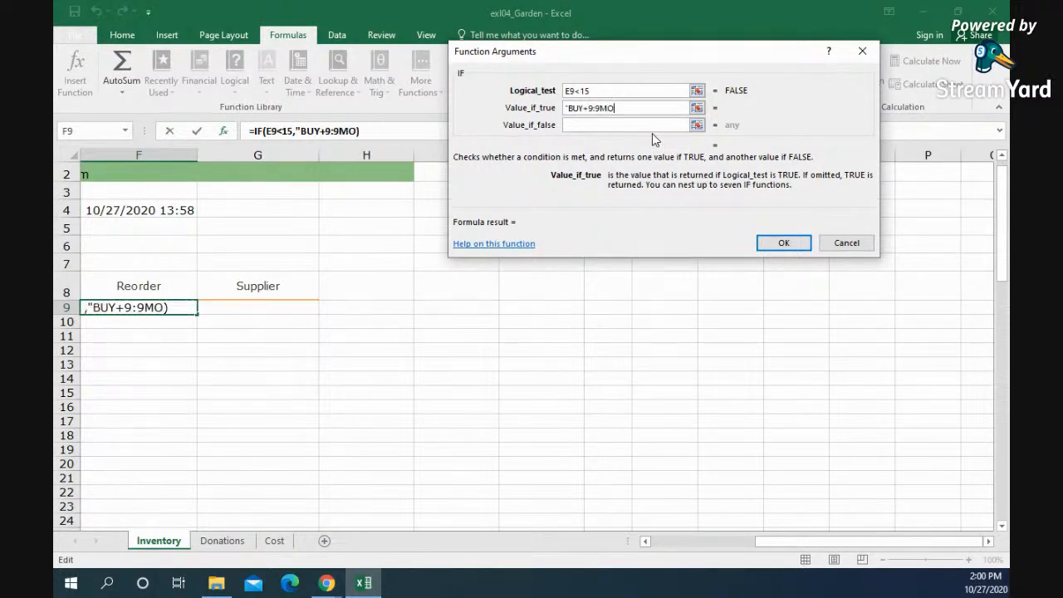
pyautogui.hotkey('shift', 'space')
pyautogui.press('BackSpace')
pyautogui.press('BackSpace')
pyautogui.press('BackSpace')
pyautogui.press('BackSpace')
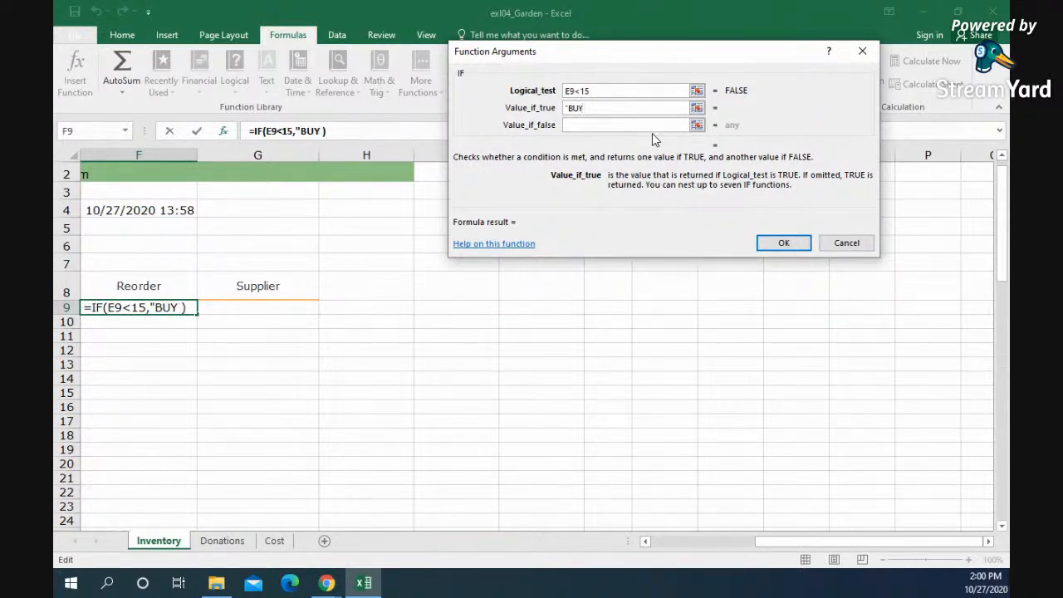
pyautogui.write('MORE DAHLE"')
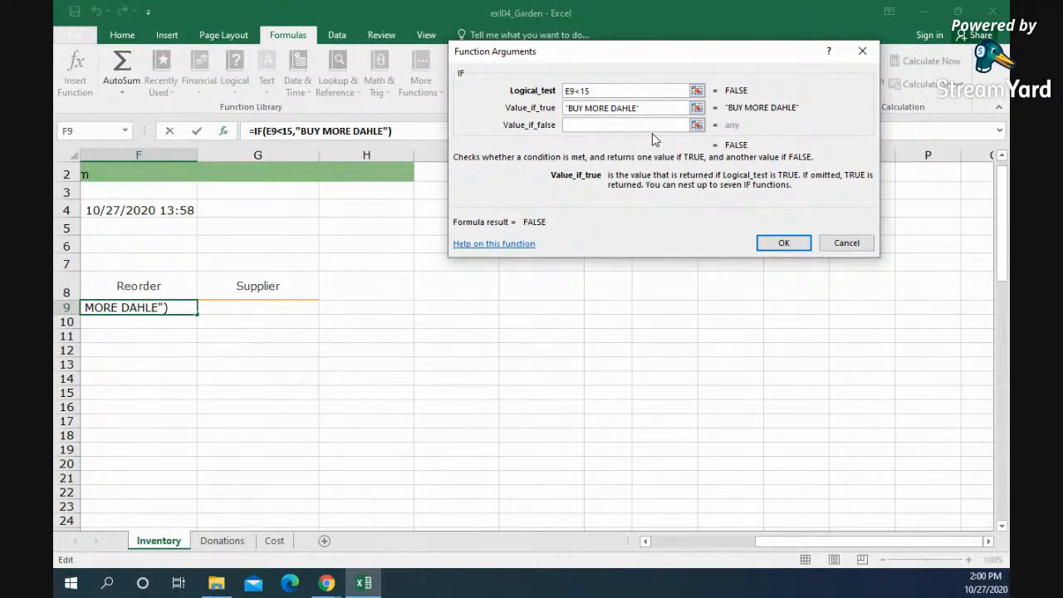
# Step: Set the IF function's value if false to "YOU GOOD", enclosed in quotation marks, and insert the function in F9
pyautogui.click(595, 124)
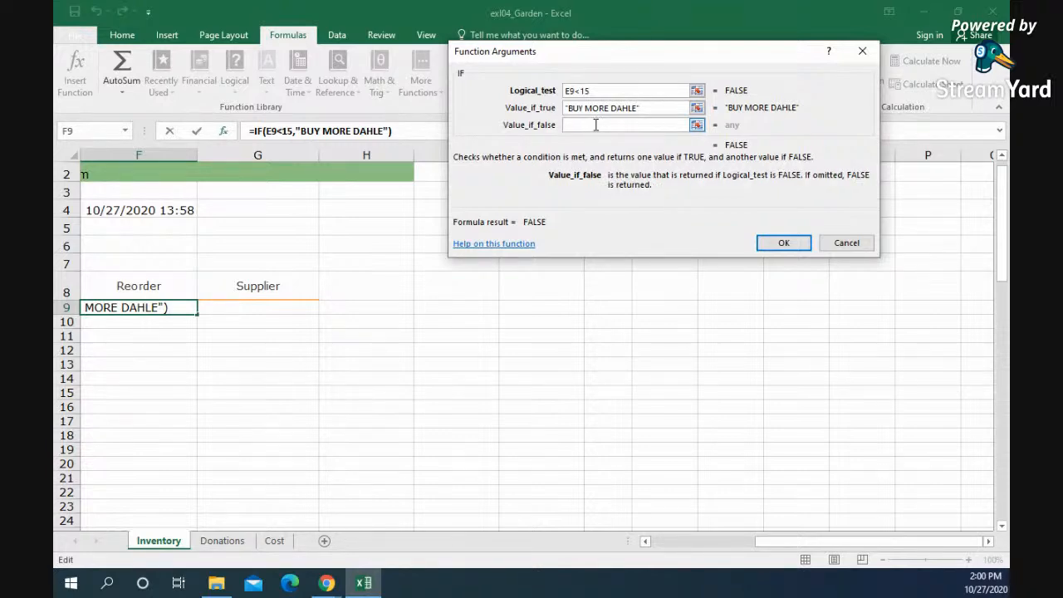
pyautogui.write('"YOU')
pyautogui.hotkey('shift', 'space')
pyautogui.write('GOO')
pyautogui.press('BackSpace')
pyautogui.press('BackSpace')
pyautogui.press('BackSpace')
pyautogui.press('BackSpace')
pyautogui.press('BackSpace')
pyautogui.press('BackSpace')
pyautogui.press('BackSpace')
pyautogui.write('GOOD')
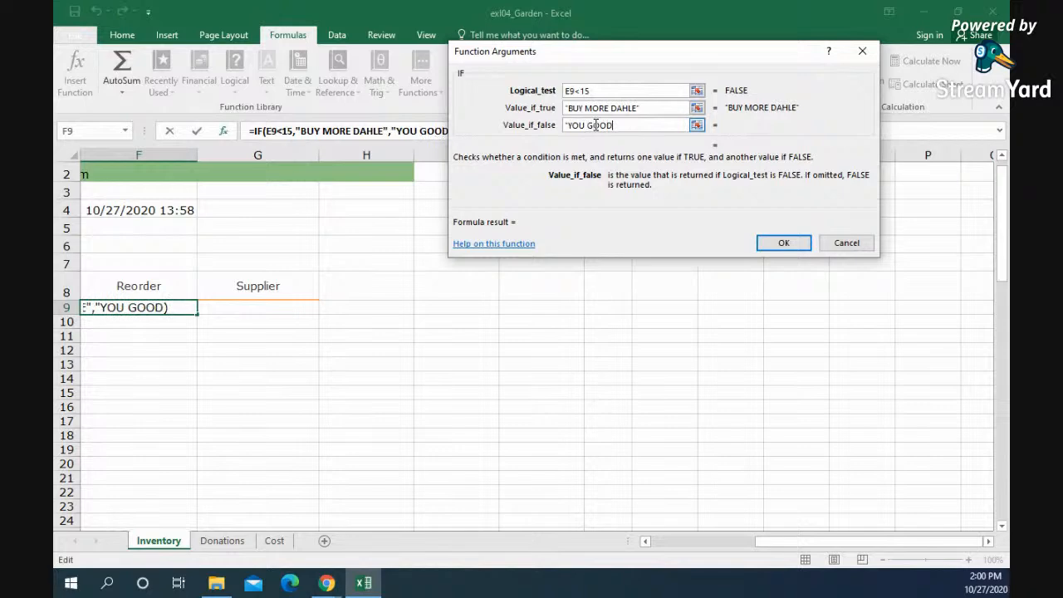
pyautogui.write('"')
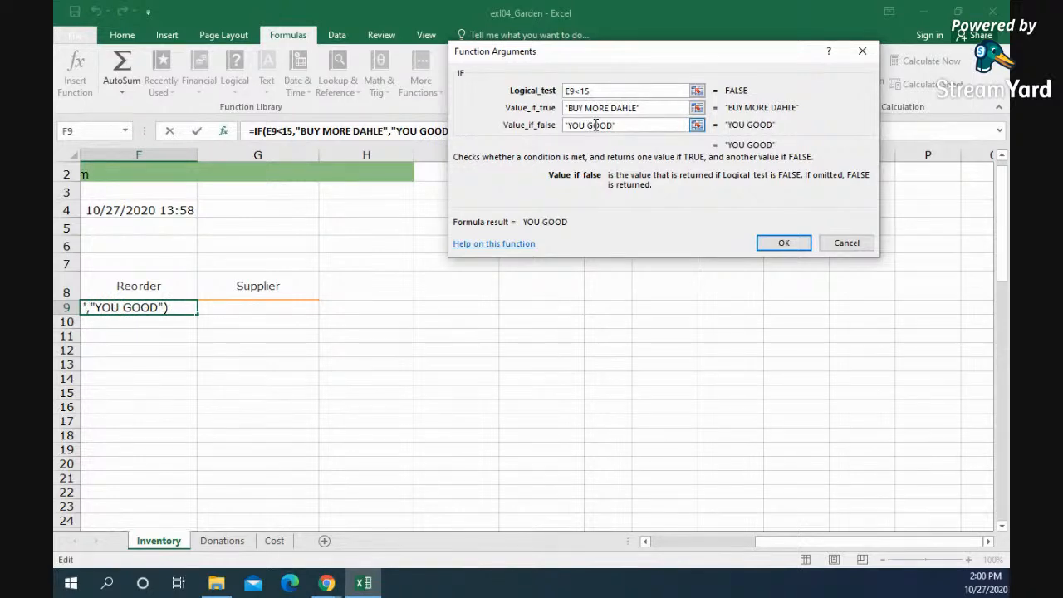
pyautogui.click(782, 242)
# Step: Fill the reorder formula from F9 down through F77 and review the rows marked BUY MORE DAHLE
pyautogui.moveTo(842, 550); pyautogui.dragTo(738, 406)
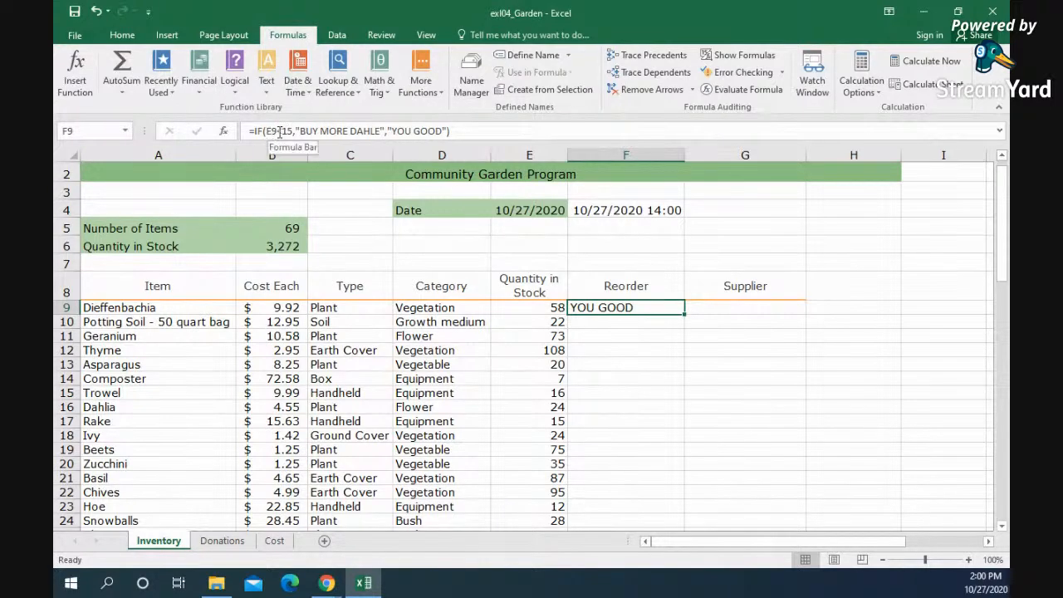
pyautogui.moveTo(684, 312); pyautogui.dragTo(667, 482)
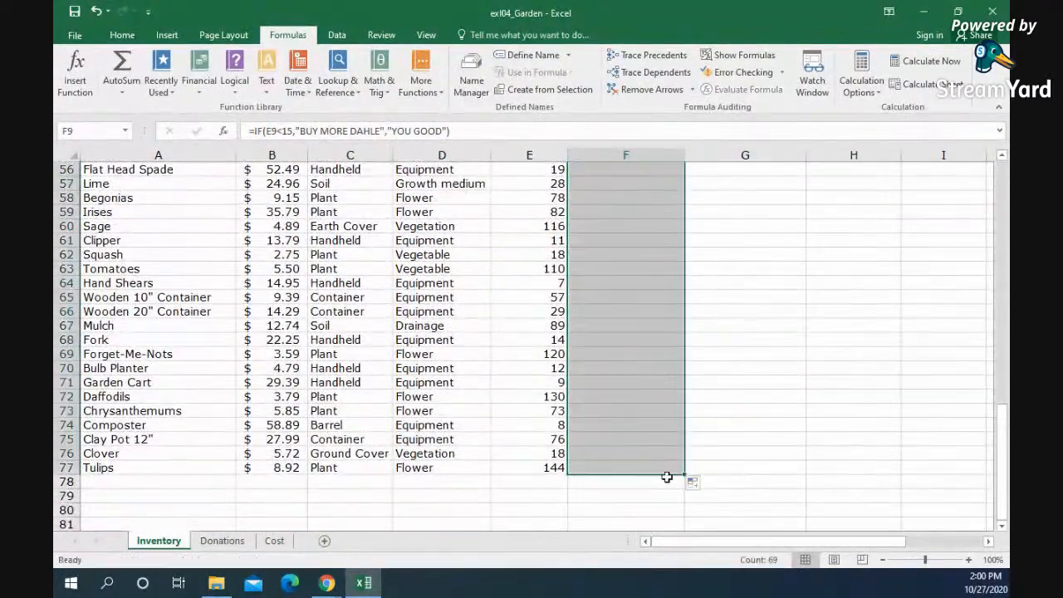
pyautogui.click(643, 239)
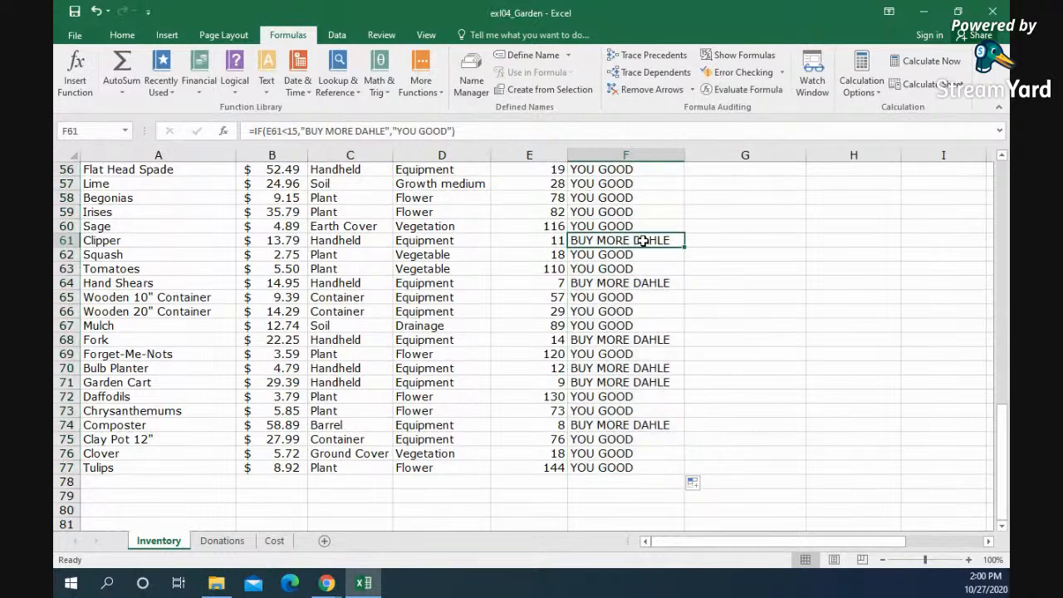
pyautogui.click(649, 283)
pyautogui.click(657, 341)
pyautogui.click(658, 371)
pyautogui.click(658, 383)
pyautogui.click(661, 423)
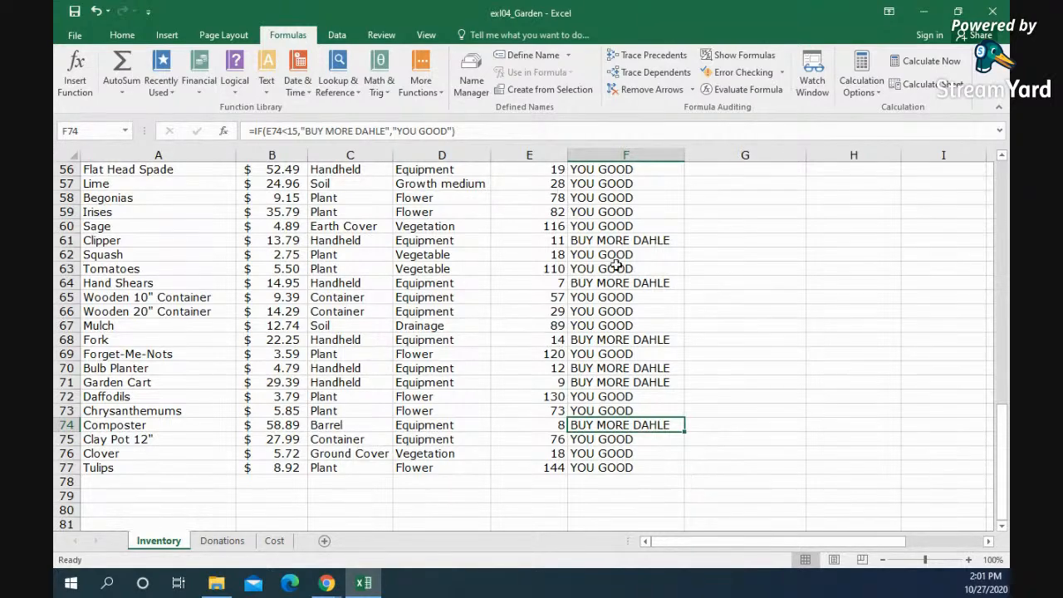
pyautogui.scroll(18, 621, 274)
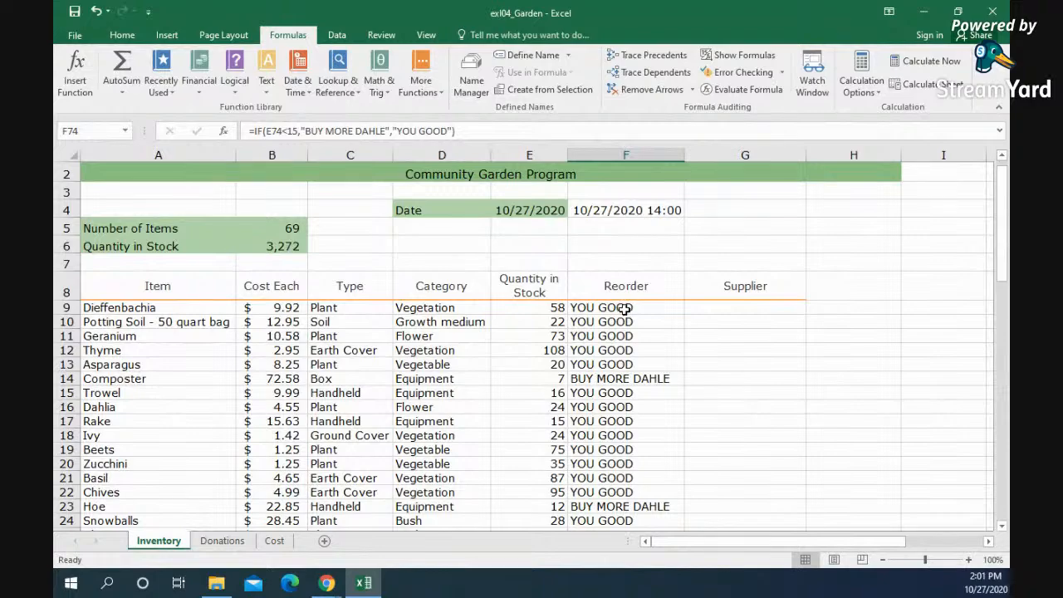
pyautogui.scroll(-19, 700, 427)
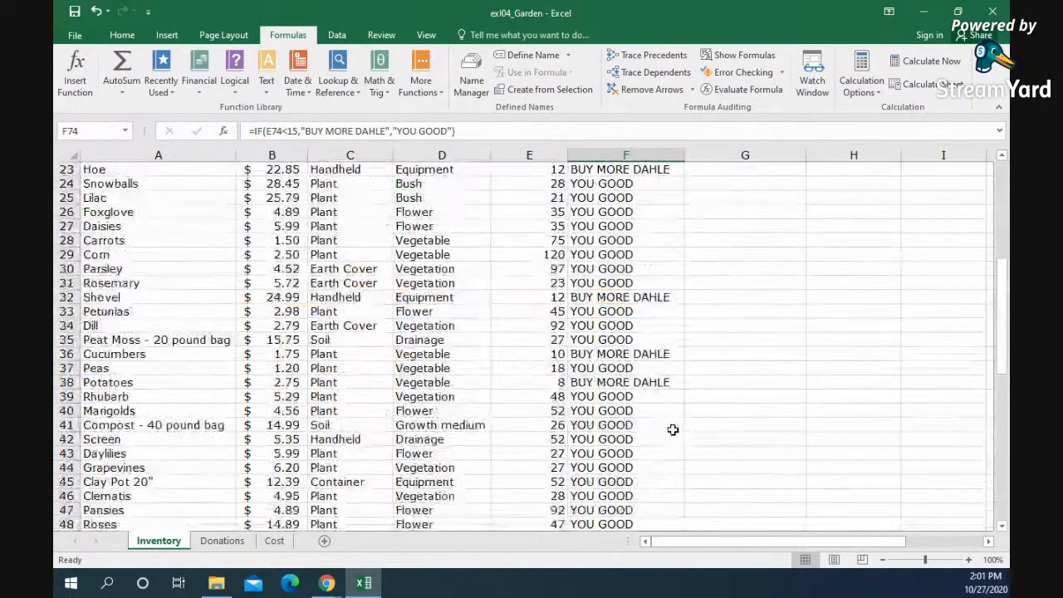
# Step: Start a COUNTIF function in F78, below the Reorder column, with the range F9:F77
pyautogui.click(619, 442)
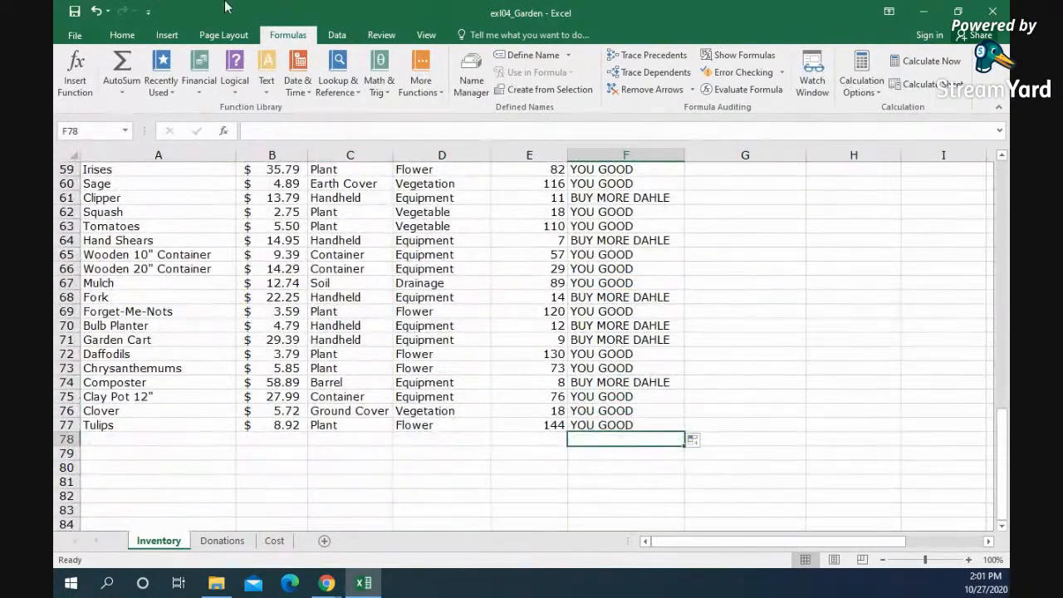
pyautogui.click(74, 75)
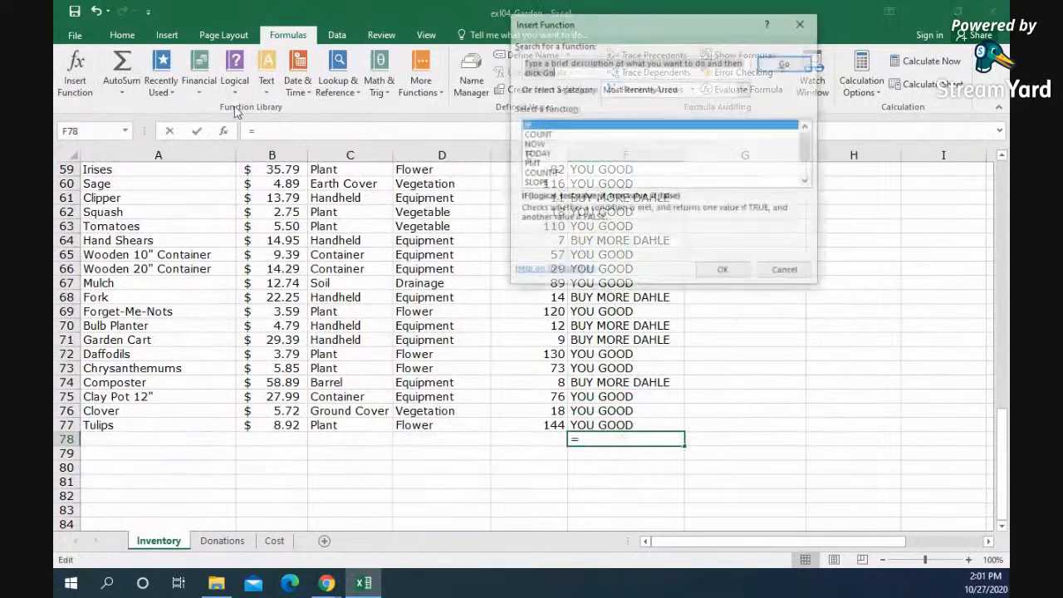
pyautogui.click(541, 135)
pyautogui.click(552, 173)
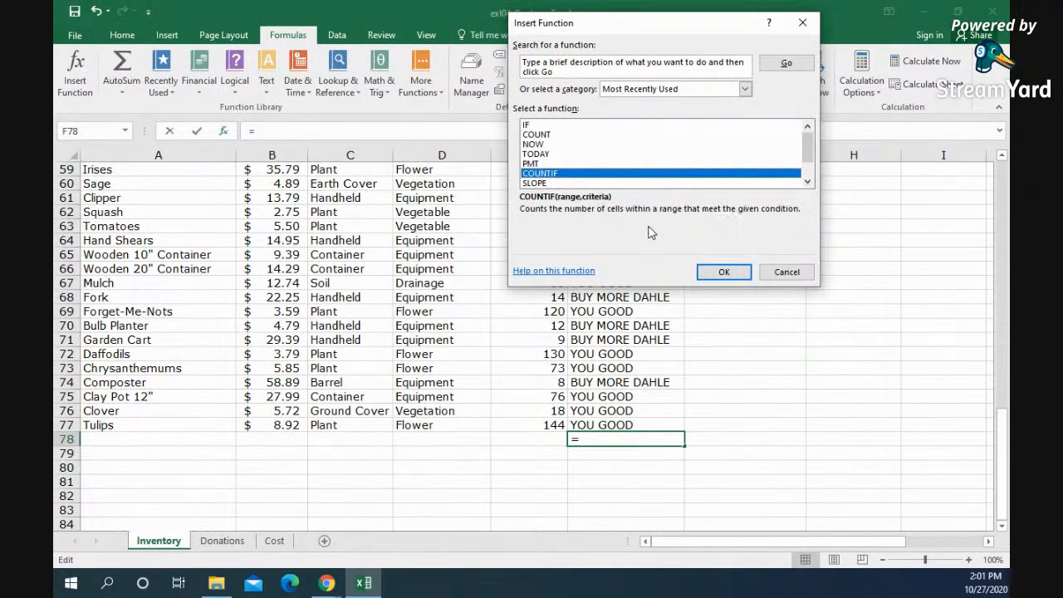
pyautogui.click(724, 273)
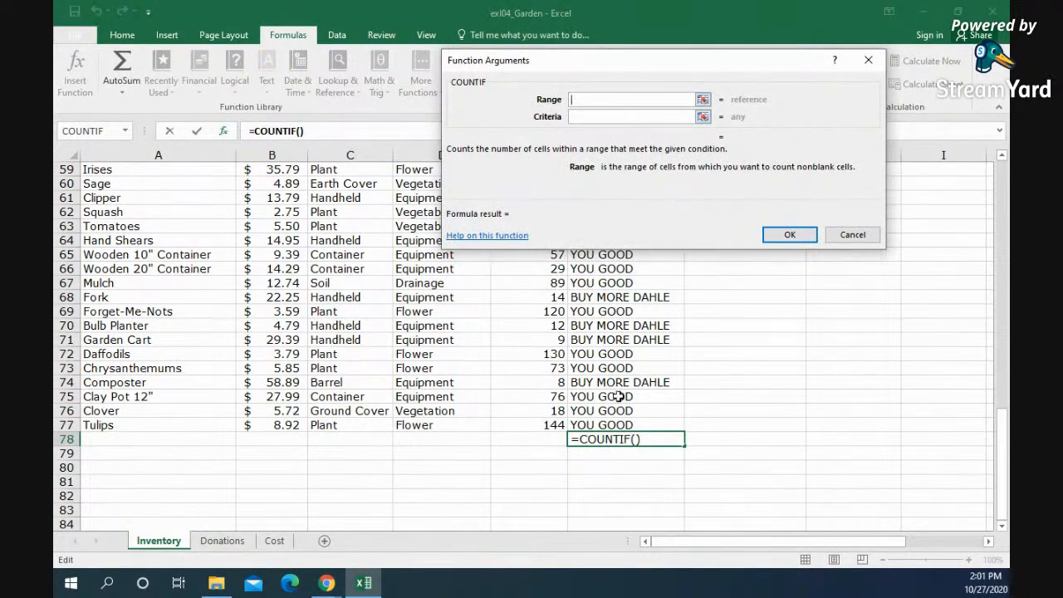
pyautogui.moveTo(618, 424); pyautogui.dragTo(622, 208)
pyautogui.click(617, 117)
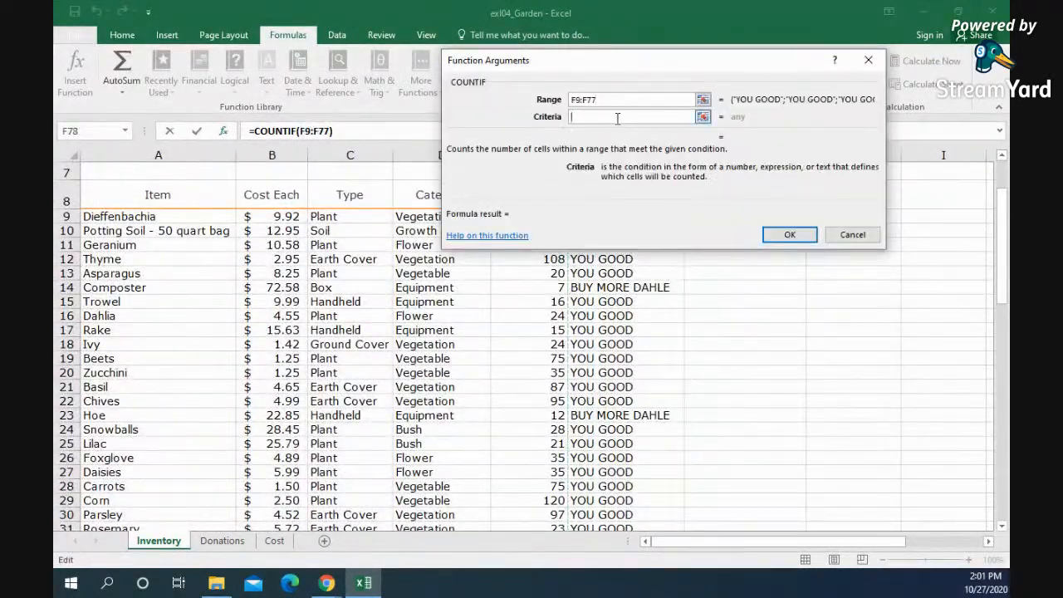
# Step: Set the COUNTIF criteria to "BUY MORE DAHLE", insert the function, and check the resulting cell F78
pyautogui.write('"BUY MORE')
pyautogui.hotkey('shift', 'space')
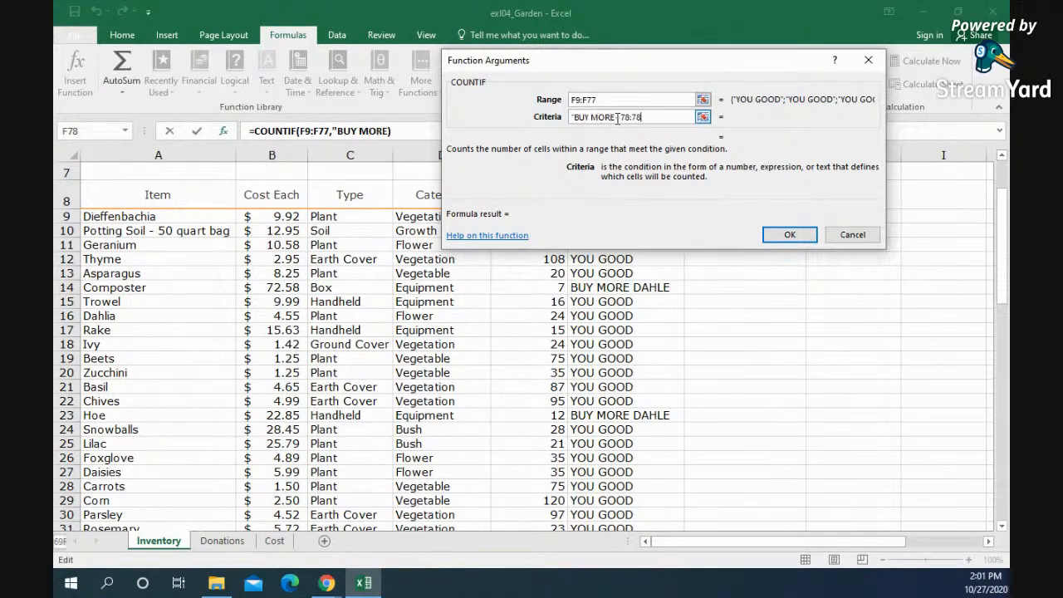
pyautogui.write('DAHL')
pyautogui.press('BackSpace')
pyautogui.press('BackSpace')
pyautogui.press('BackSpace')
pyautogui.press('BackSpace')
pyautogui.press('BackSpace')
pyautogui.press('BackSpace')
pyautogui.press('BackSpace')
pyautogui.press('BackSpace')
pyautogui.press('BackSpace')
pyautogui.press('BackSpace')
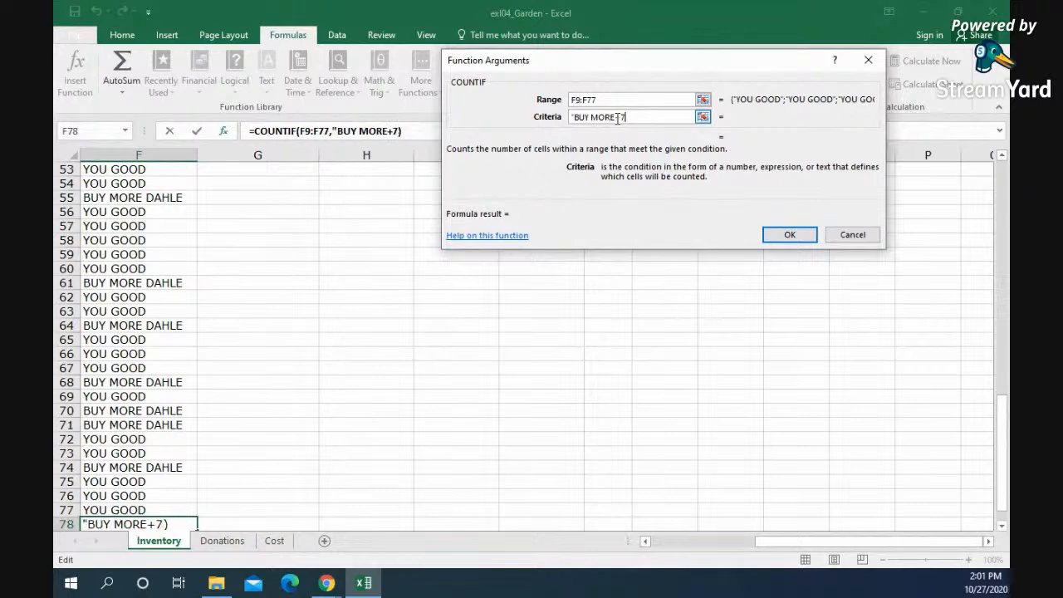
pyautogui.write('DAHLE"')
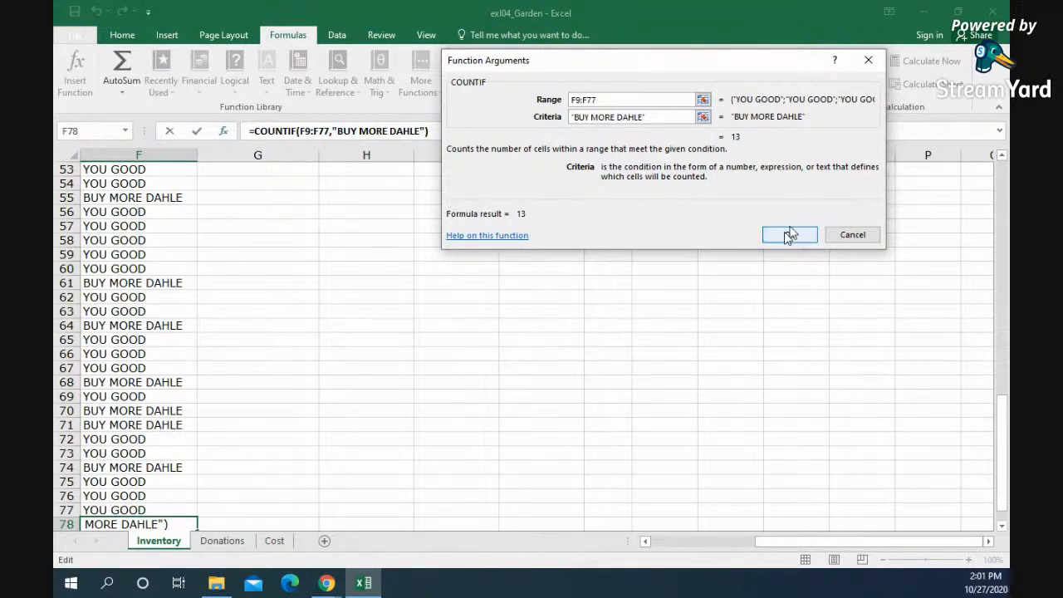
pyautogui.click(788, 235)
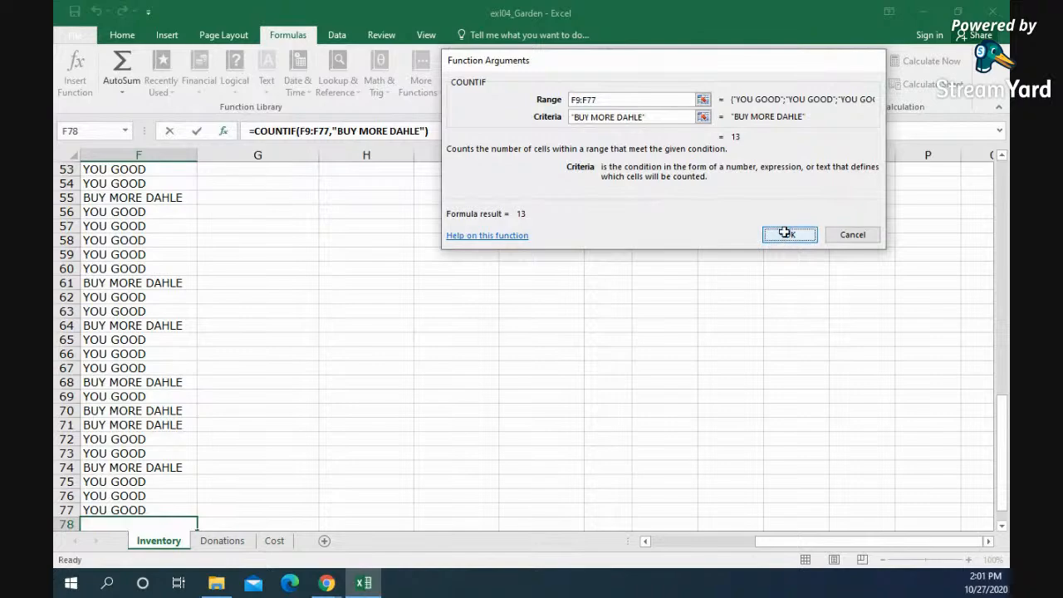
pyautogui.moveTo(785, 542); pyautogui.dragTo(658, 541)
pyautogui.scroll(-2, 664, 452)
pyautogui.click(657, 493)
pyautogui.click(673, 440)
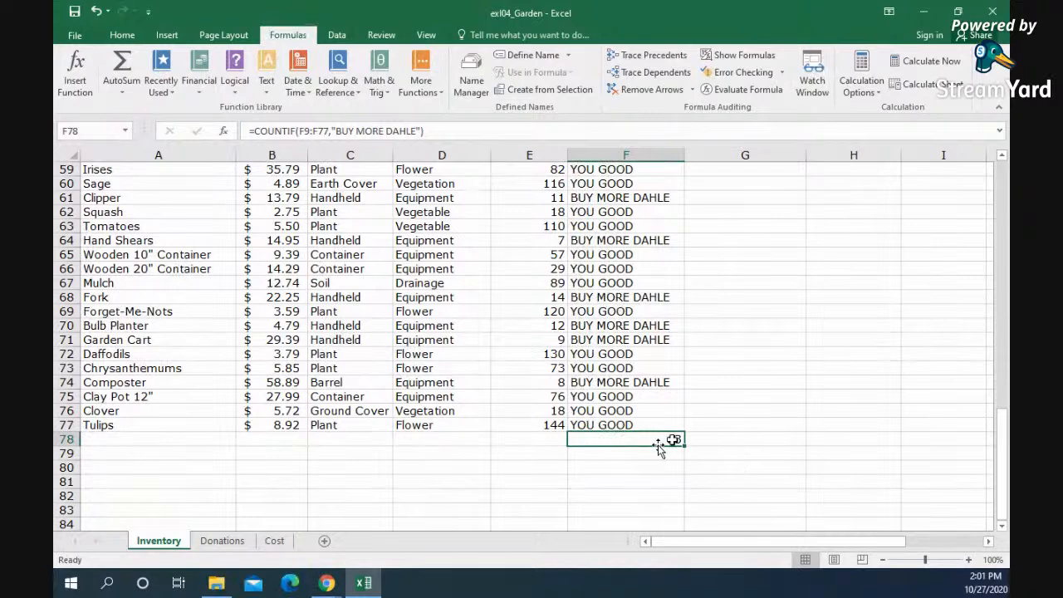
# Step: Select the Reorder values F9:F77 and start a Text That Contains conditional formatting rule
pyautogui.scroll(1, 658, 445)
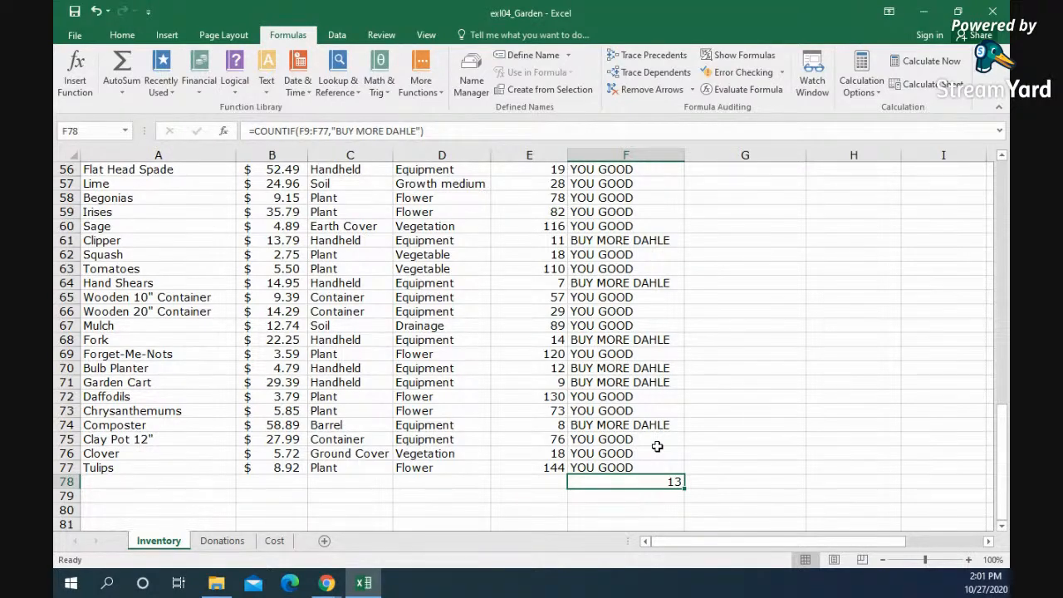
pyautogui.moveTo(604, 468); pyautogui.dragTo(612, 218)
pyautogui.click(120, 35)
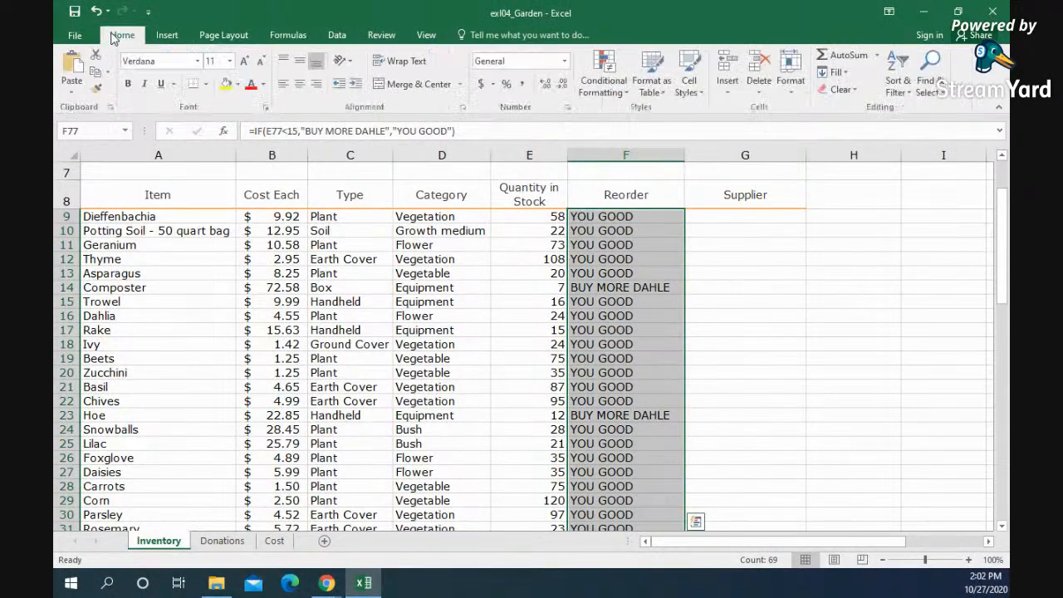
pyautogui.click(604, 91)
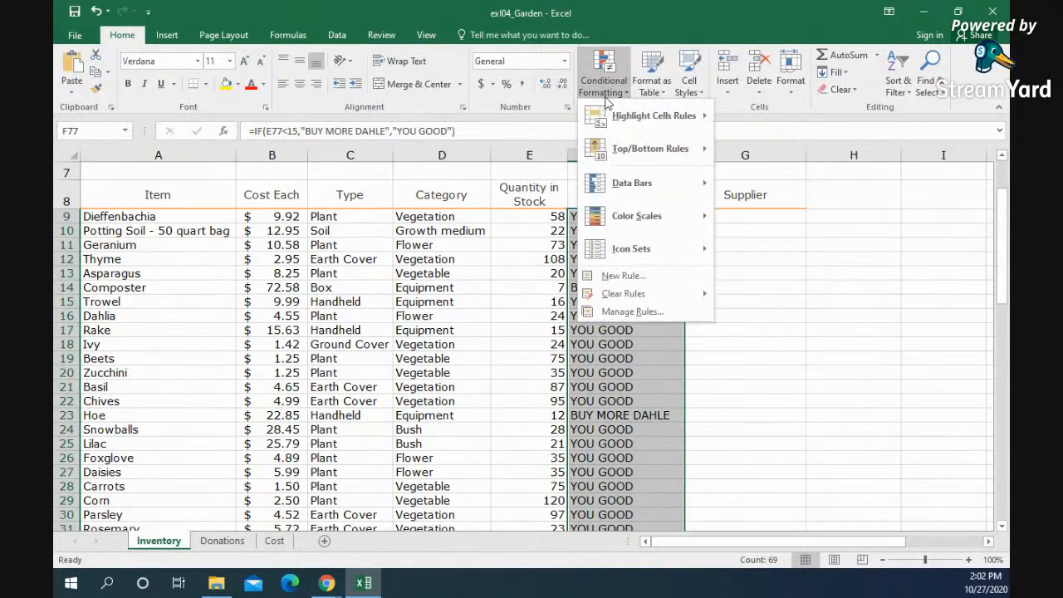
pyautogui.moveTo(629, 149)
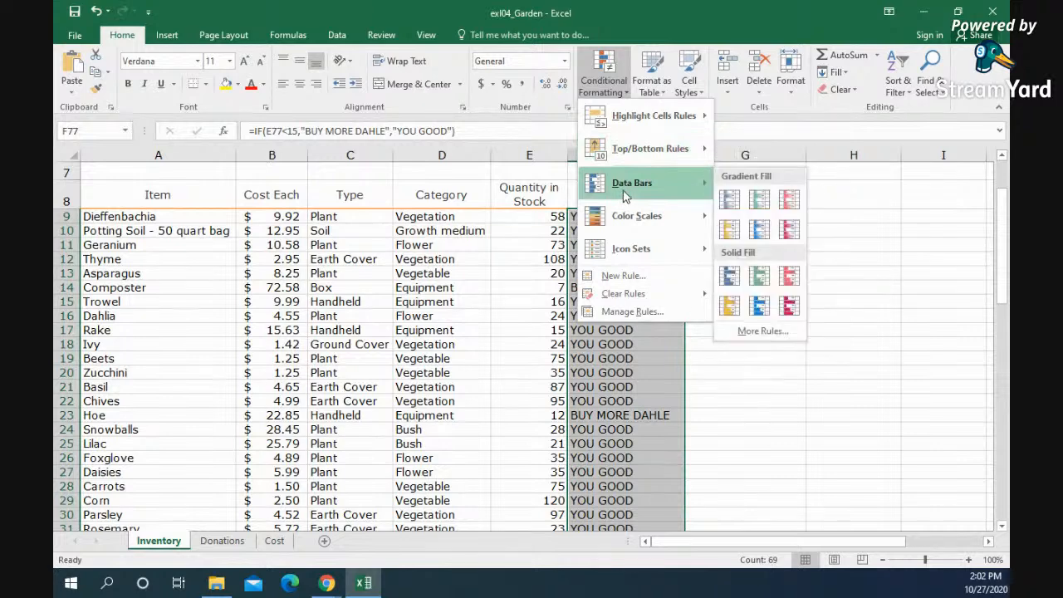
pyautogui.moveTo(625, 231)
pyautogui.moveTo(621, 189)
pyautogui.moveTo(631, 118)
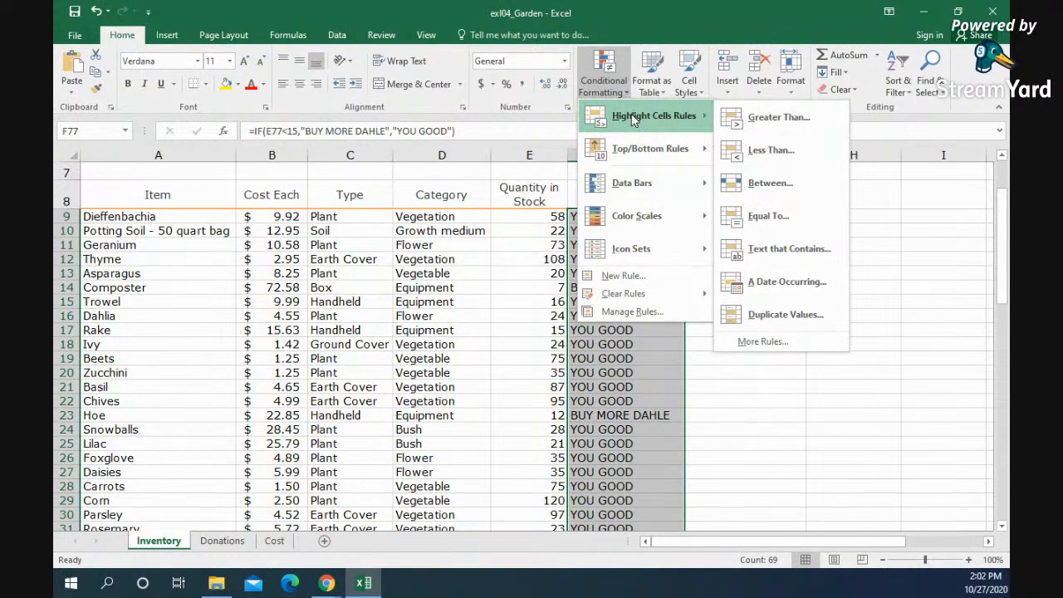
pyautogui.click(785, 261)
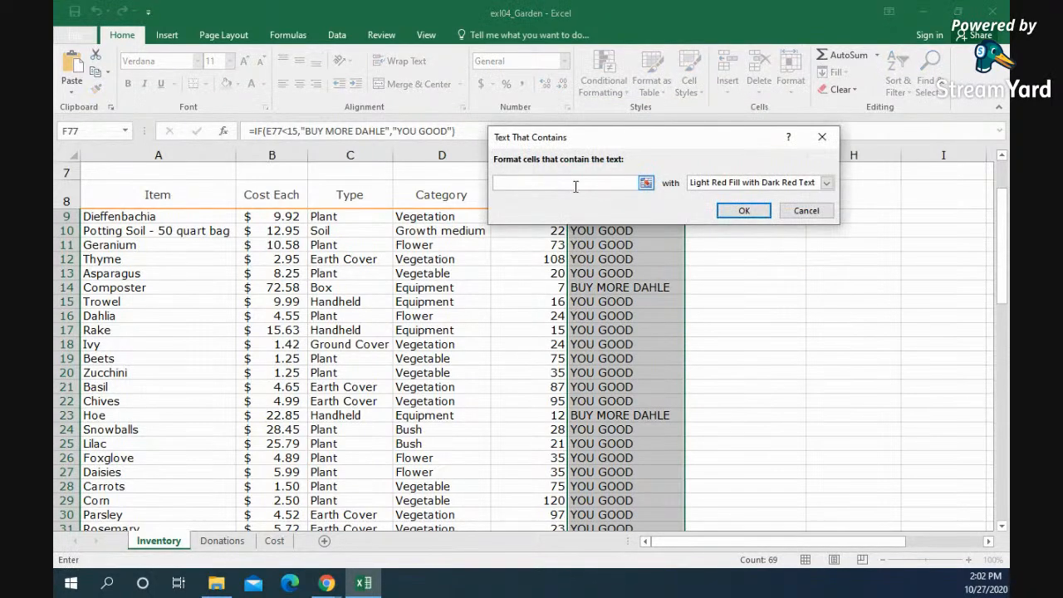
# Step: Format the selected cells containing the text "Buy more Dahle" with Red Text and apply the rule
pyautogui.write('Buy more Dahle')
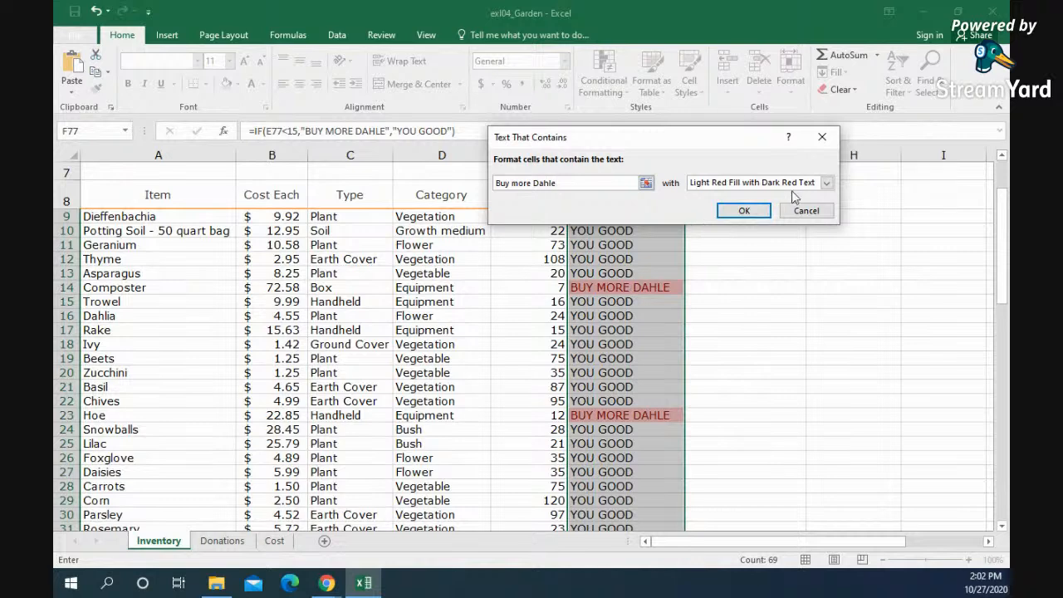
pyautogui.click(826, 183)
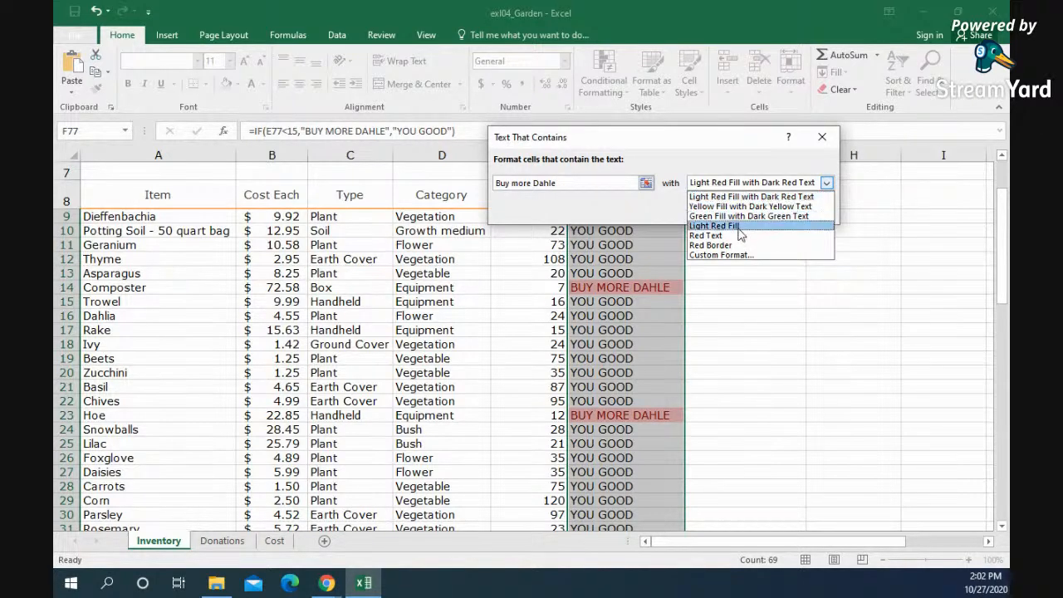
pyautogui.click(738, 226)
pyautogui.click(825, 182)
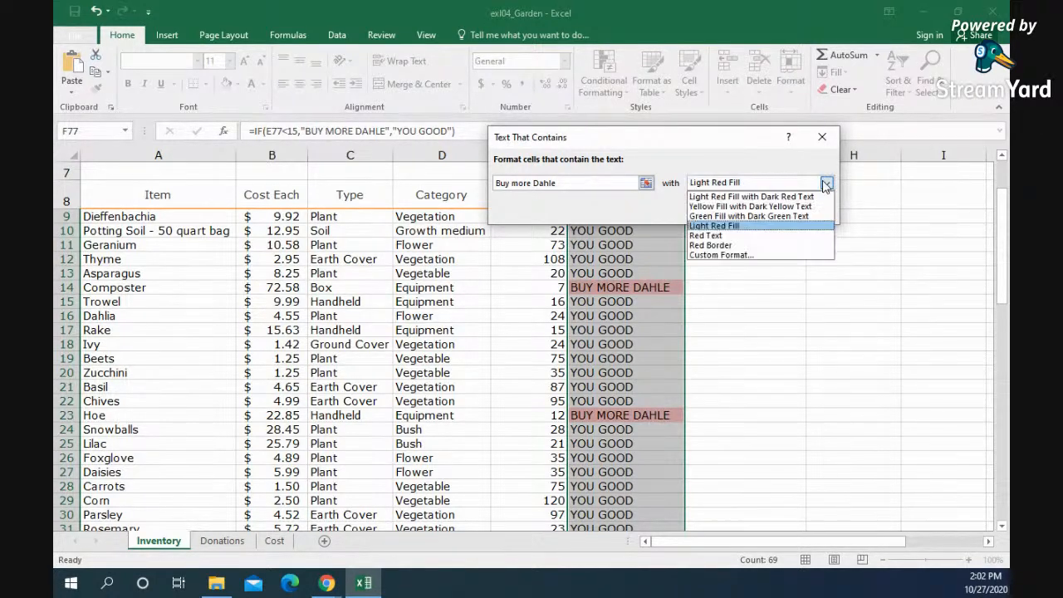
pyautogui.click(719, 236)
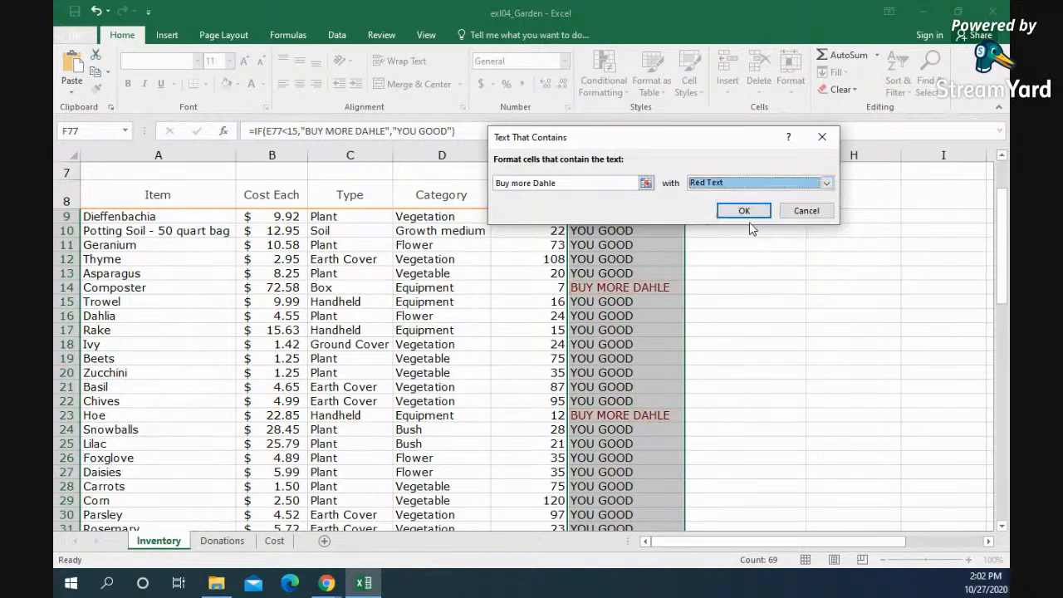
pyautogui.click(745, 211)
pyautogui.click(631, 316)
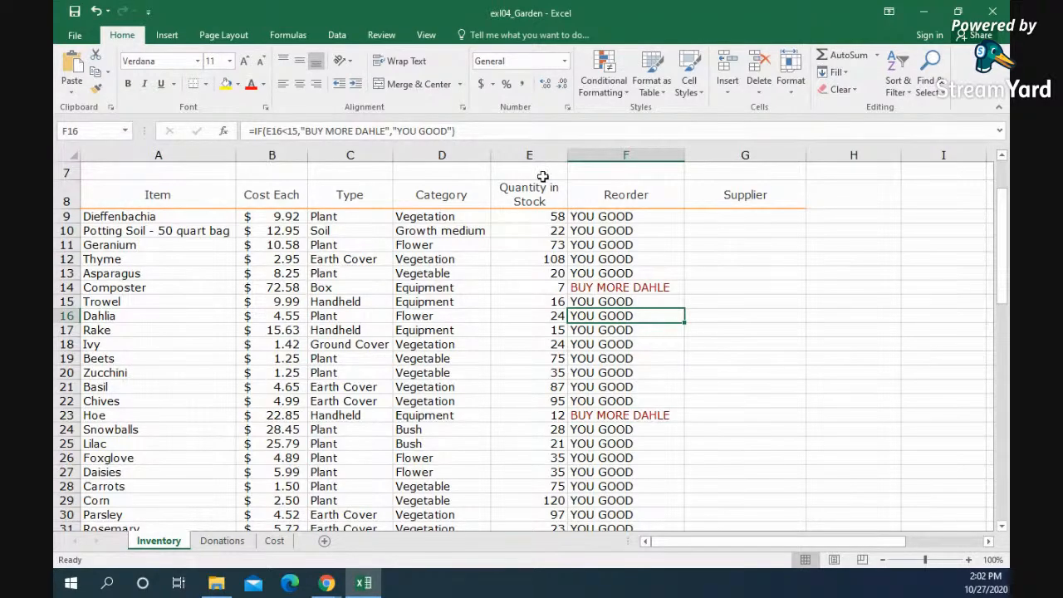
# Step: Apply the Green-Yellow-Red color scale to the Quantity in Stock values in E9:E77
pyautogui.moveTo(536, 218); pyautogui.dragTo(543, 508)
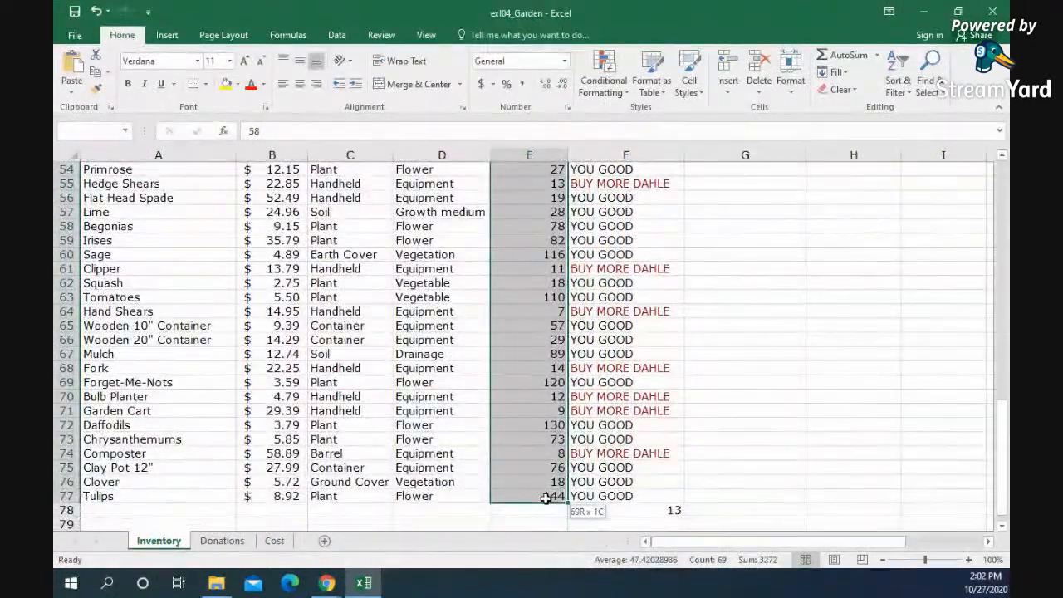
pyautogui.scroll(13, 564, 415)
pyautogui.scroll(5, 557, 210)
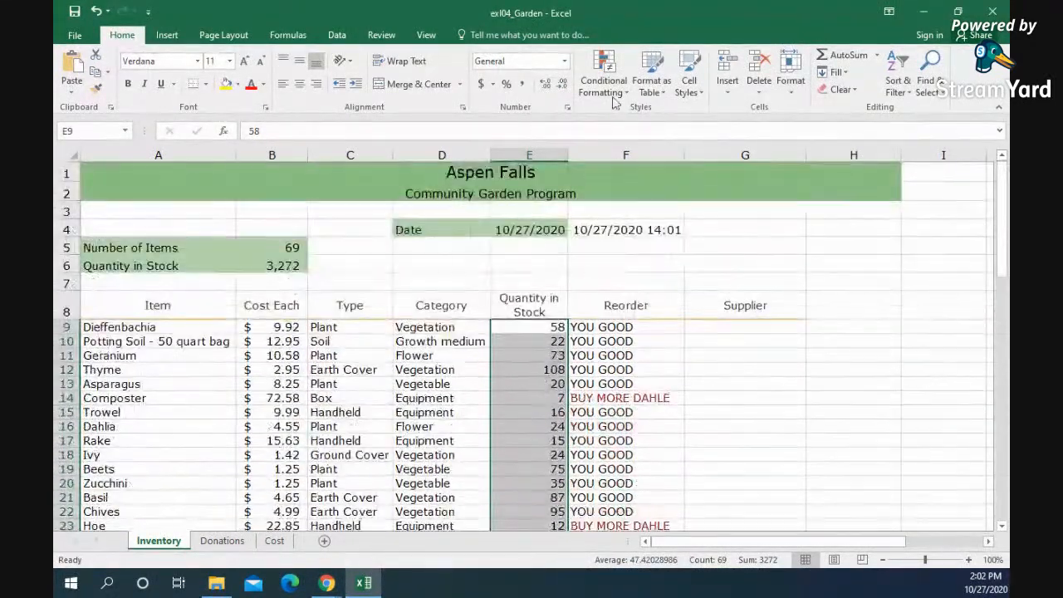
pyautogui.click(604, 80)
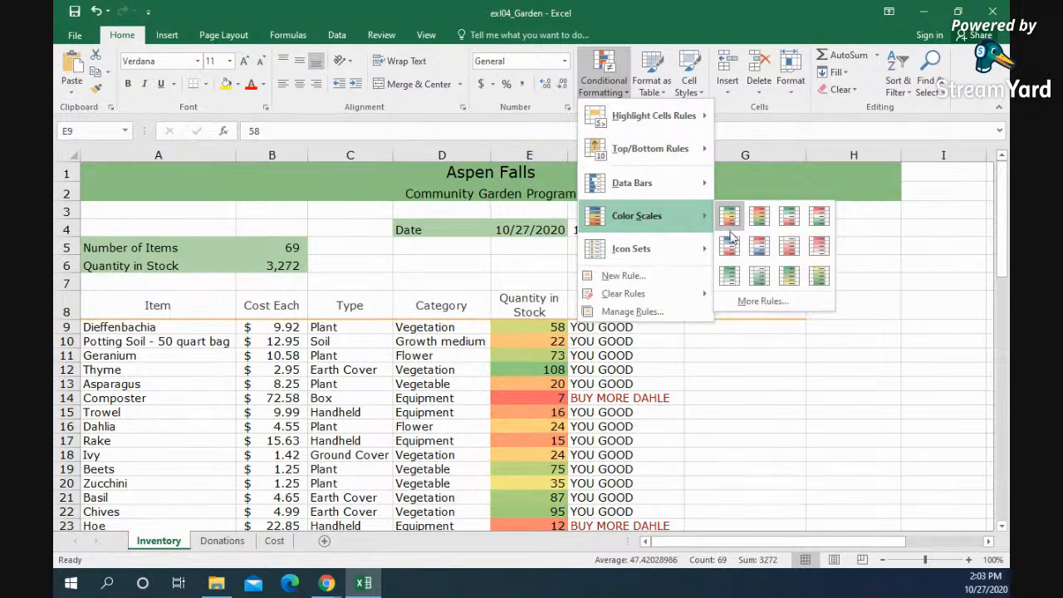
pyautogui.moveTo(668, 249)
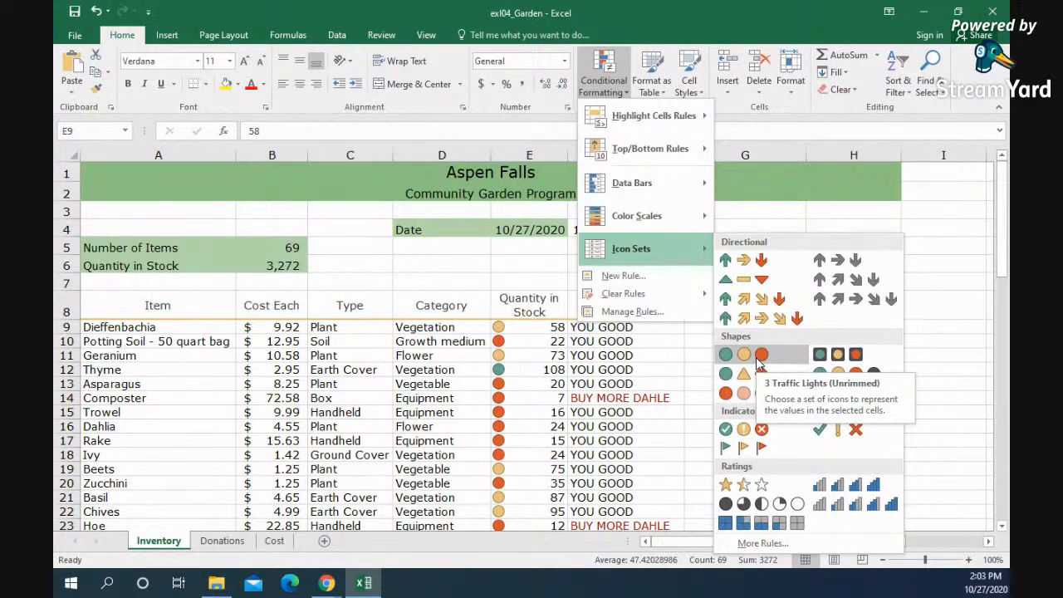
pyautogui.moveTo(661, 218)
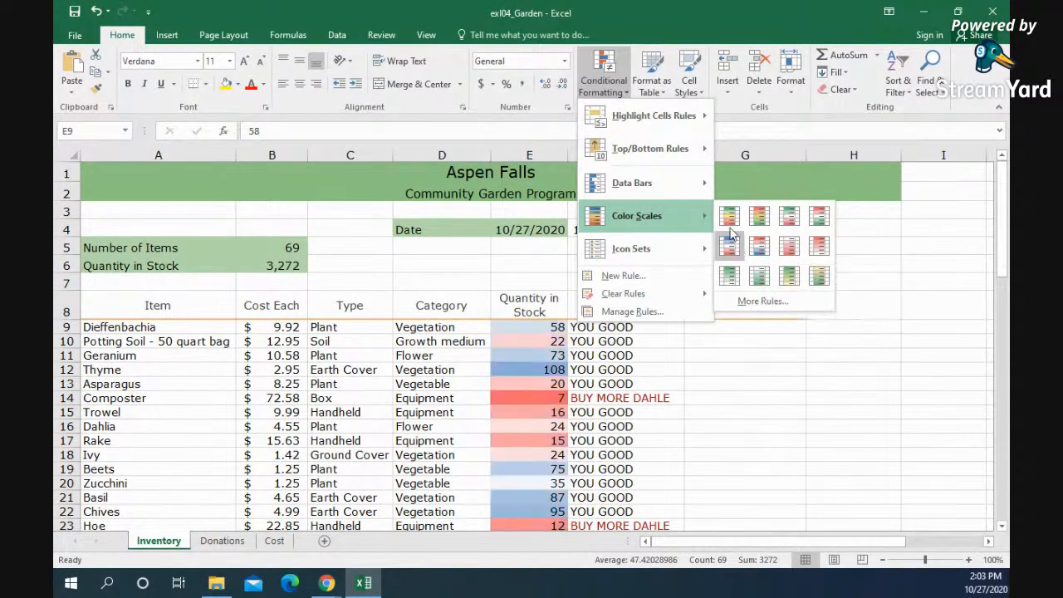
pyautogui.click(728, 216)
pyautogui.click(602, 444)
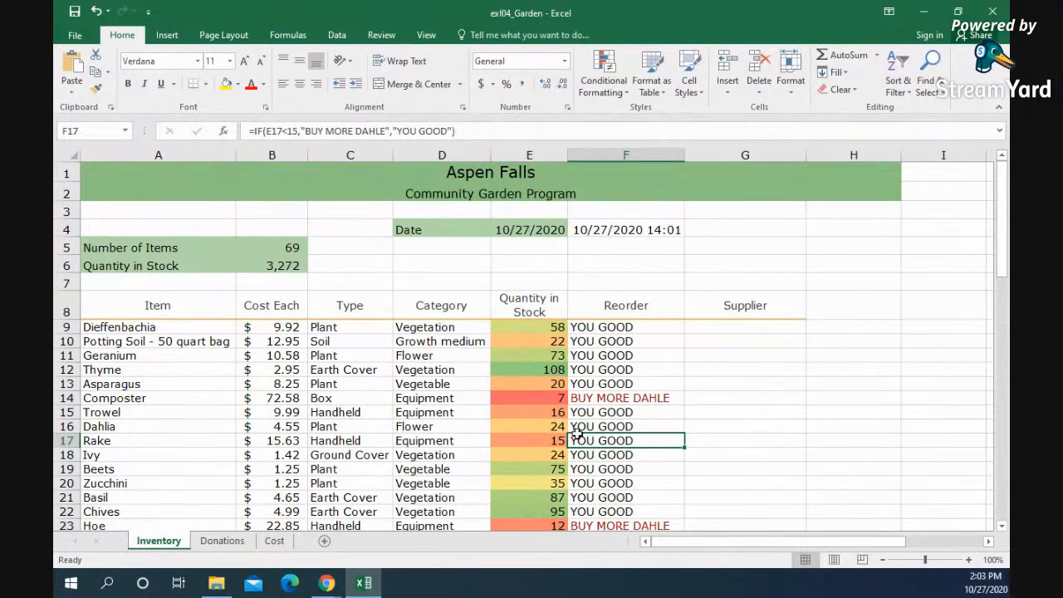
# Step: Review the color-scaled quantities down the inventory list and look across the Flat Head Spade row
pyautogui.scroll(-18, 577, 433)
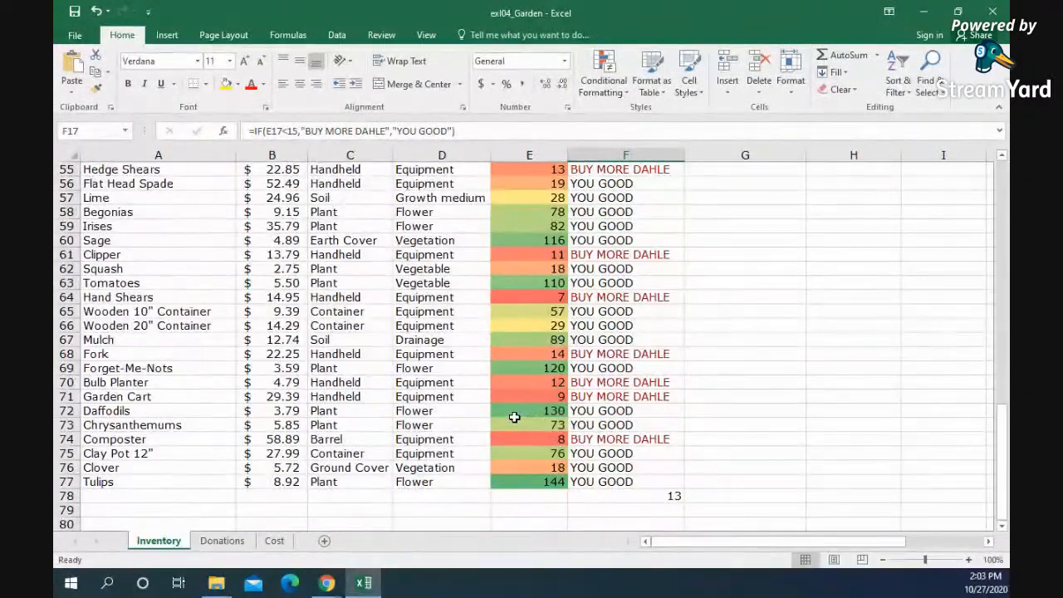
pyautogui.scroll(1, 514, 417)
pyautogui.click(156, 237)
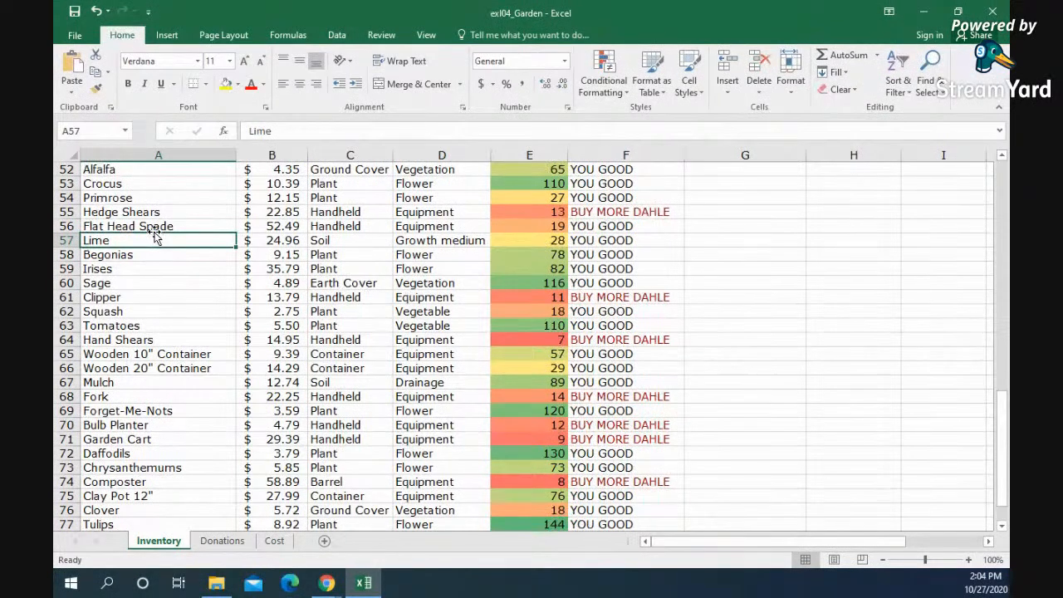
pyautogui.click(240, 225)
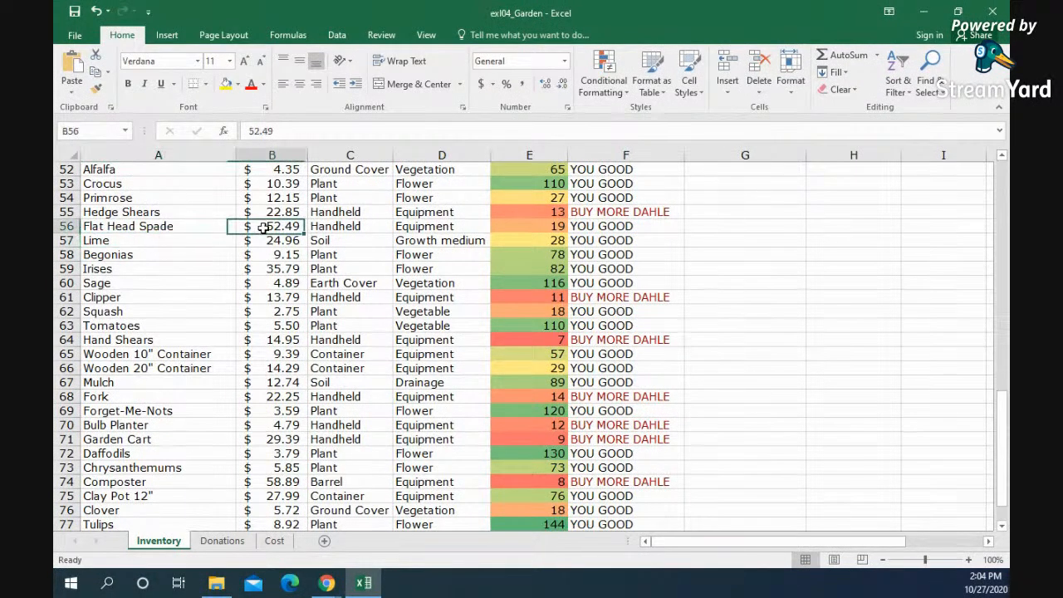
pyautogui.click(340, 224)
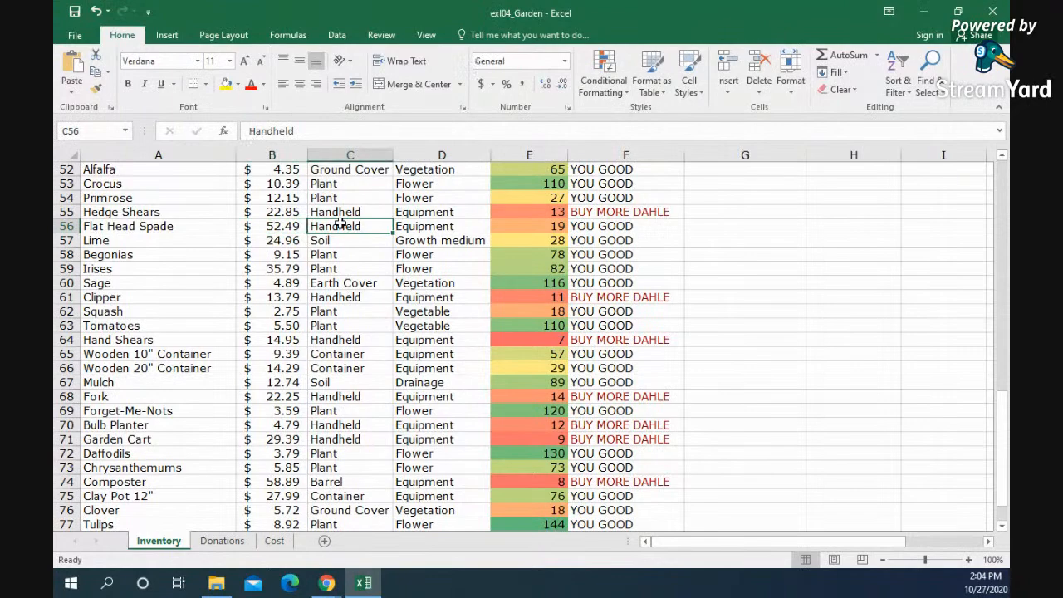
pyautogui.scroll(17, 340, 224)
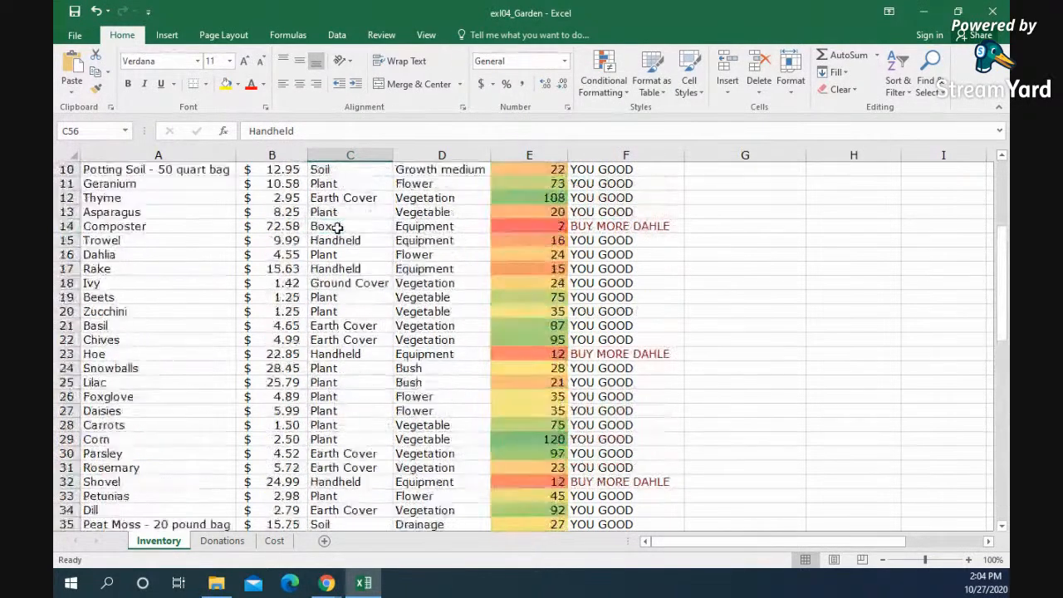
# Step: Try freezing the panes with the title and header block A1:H8 selected, and test it against the list
pyautogui.moveTo(747, 307); pyautogui.dragTo(115, 171)
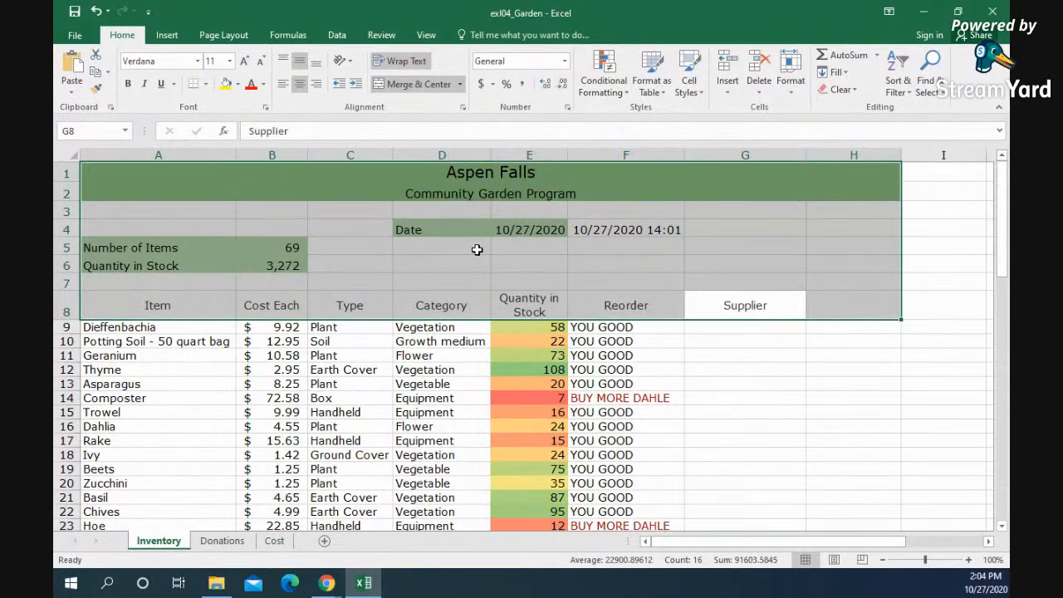
pyautogui.click(427, 35)
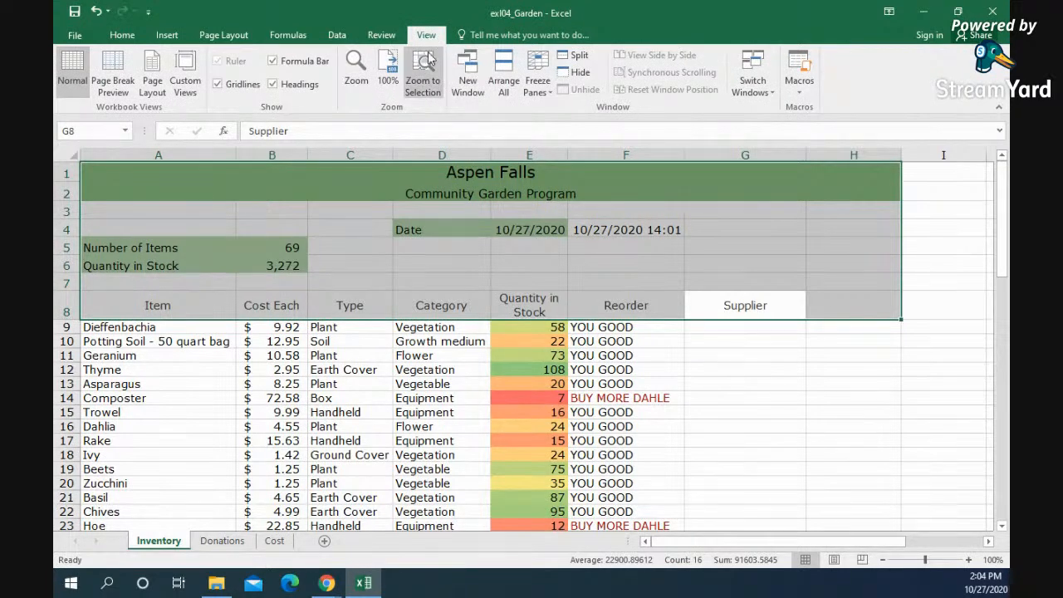
pyautogui.click(546, 85)
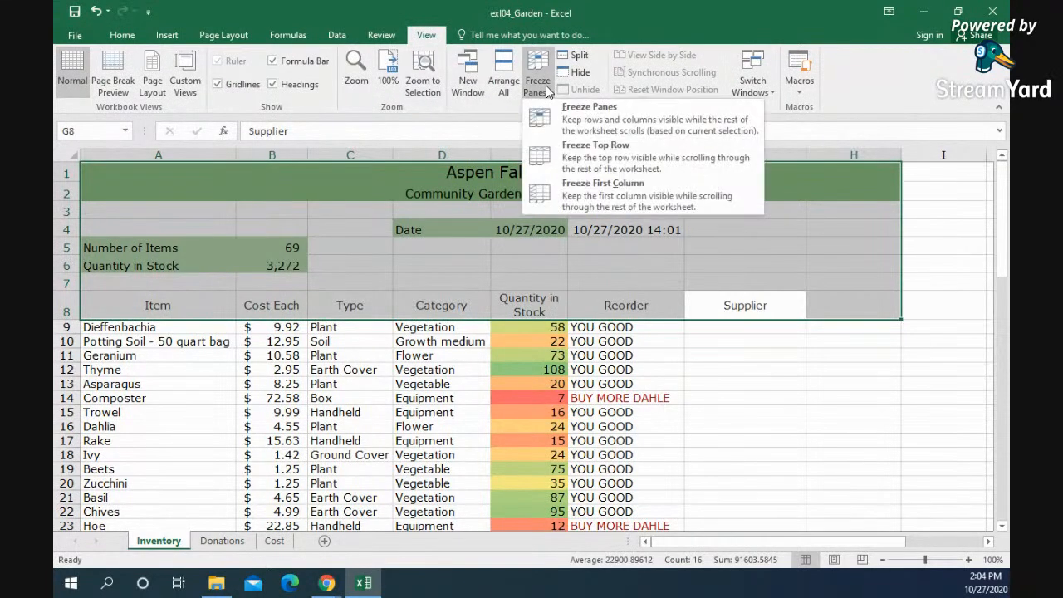
pyautogui.click(589, 126)
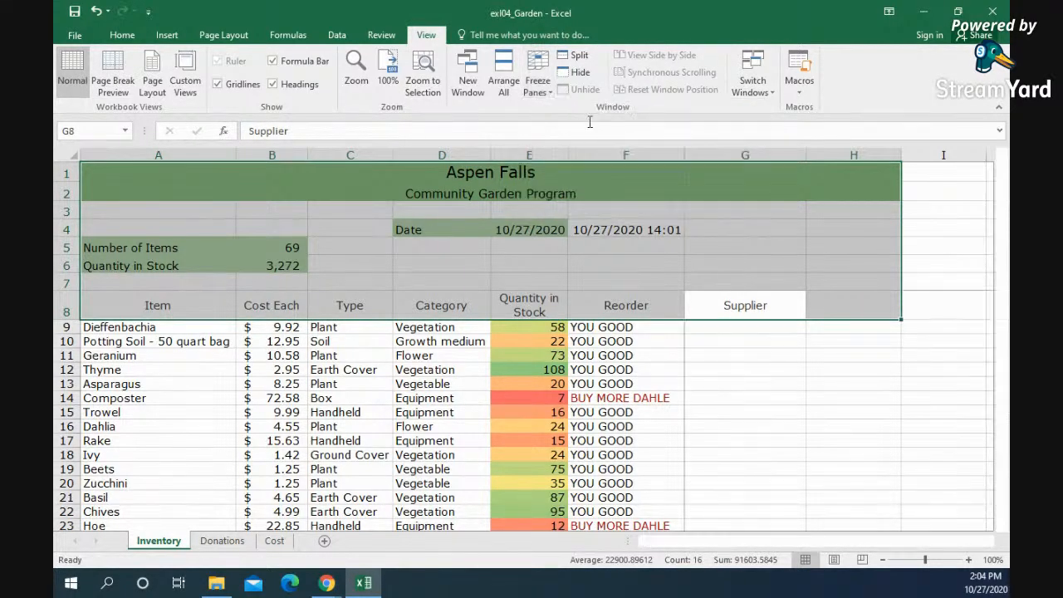
pyautogui.click(501, 352)
pyautogui.scroll(-1, 541, 366)
pyautogui.scroll(1, 541, 366)
pyautogui.scroll(-1, 217, 337)
pyautogui.scroll(1, 166, 332)
# Step: Unfreeze the panes and try freezing them again with header row 8 selected
pyautogui.click(67, 312)
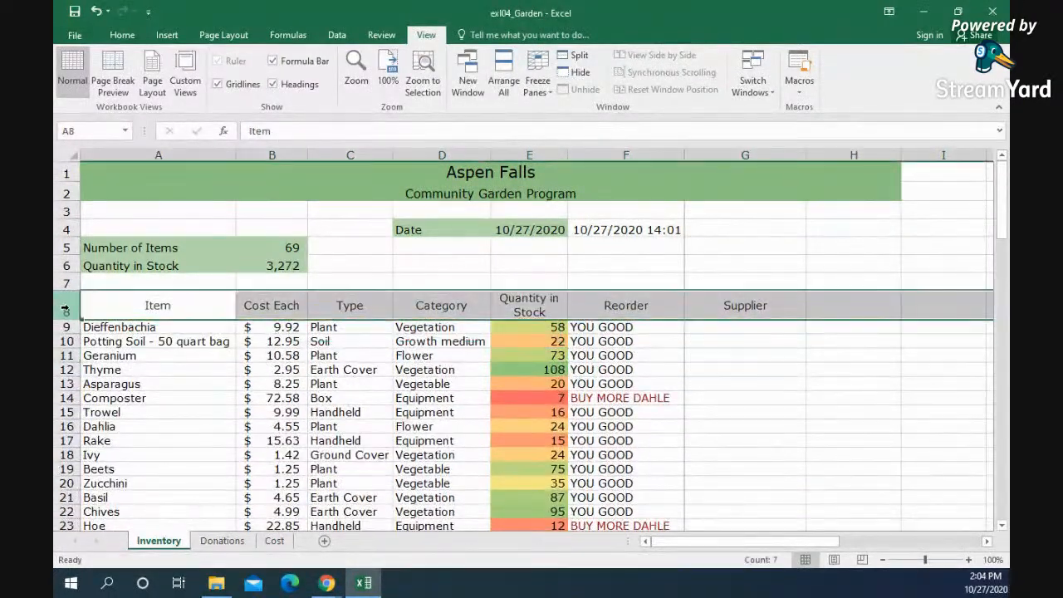
pyautogui.click(537, 79)
pyautogui.click(581, 116)
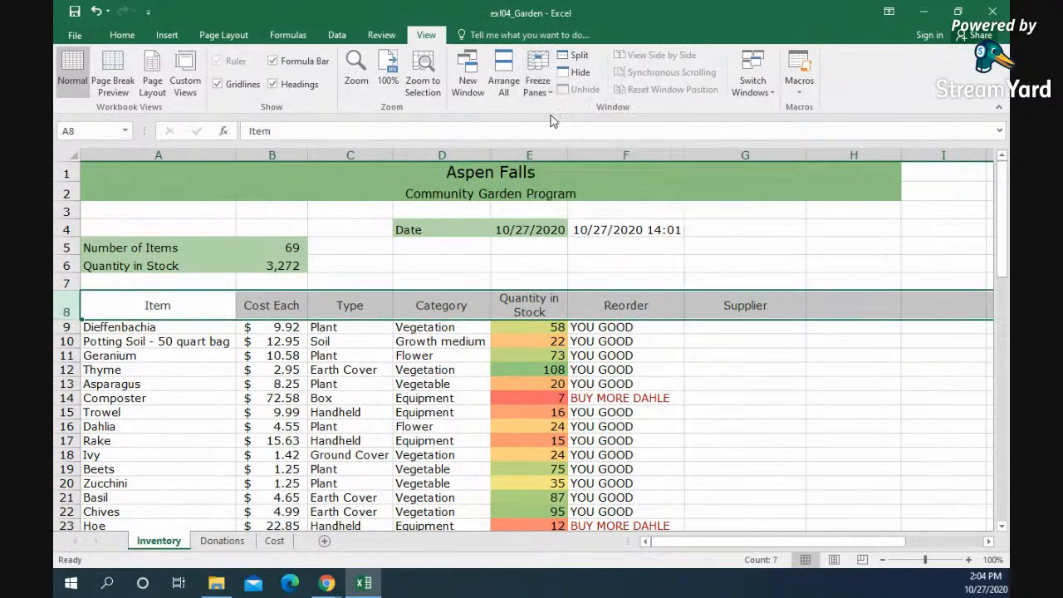
pyautogui.click(537, 79)
pyautogui.click(569, 122)
pyautogui.scroll(-1, 434, 342)
pyautogui.scroll(1, 406, 360)
pyautogui.click(403, 366)
pyautogui.click(462, 211)
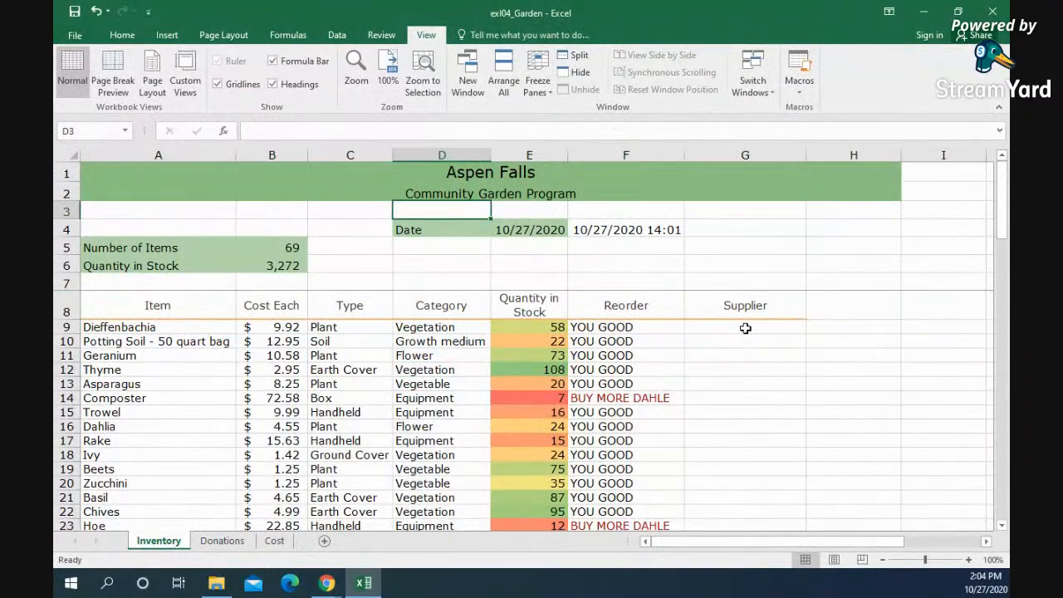
# Step: Unfreeze the panes and try freezing them with the range A3:G8 selected
pyautogui.click(764, 257)
pyautogui.moveTo(764, 307); pyautogui.dragTo(249, 170)
pyautogui.click(537, 79)
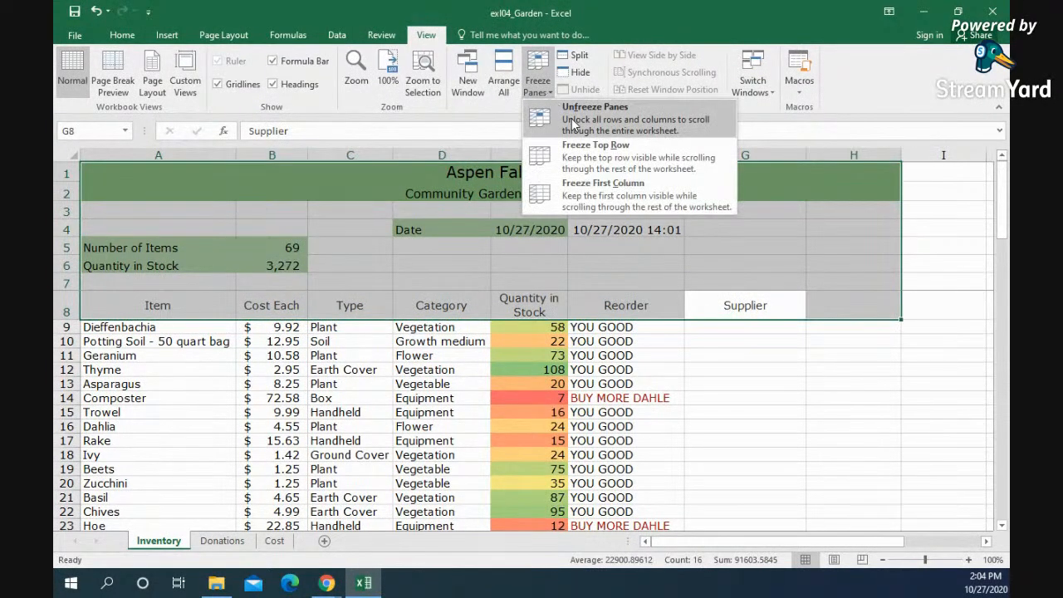
pyautogui.click(540, 263)
pyautogui.moveTo(697, 304); pyautogui.dragTo(119, 214)
pyautogui.click(537, 83)
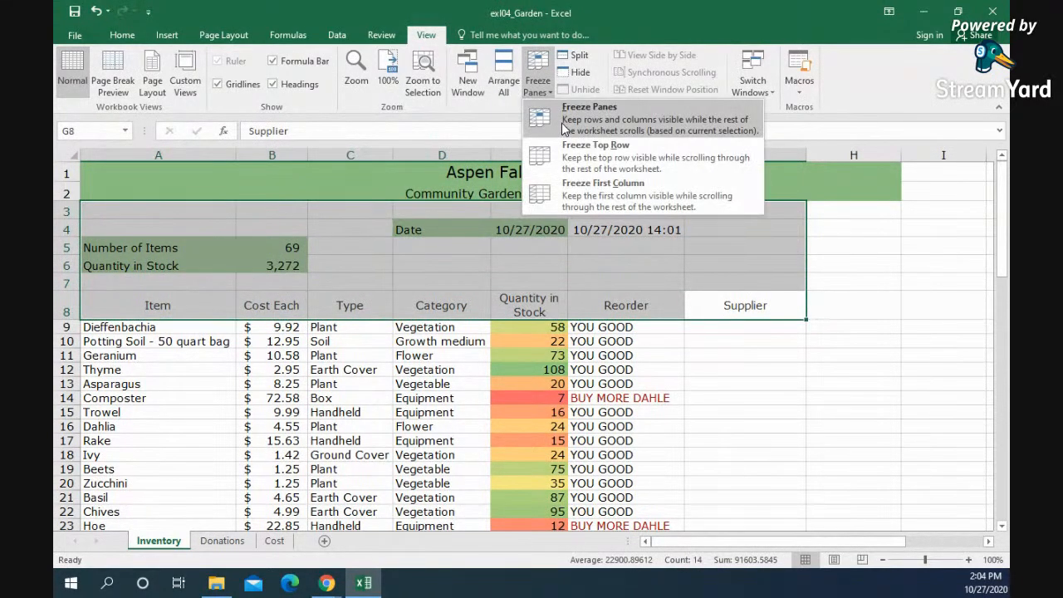
pyautogui.click(561, 122)
pyautogui.scroll(-1, 413, 360)
pyautogui.scroll(1, 349, 332)
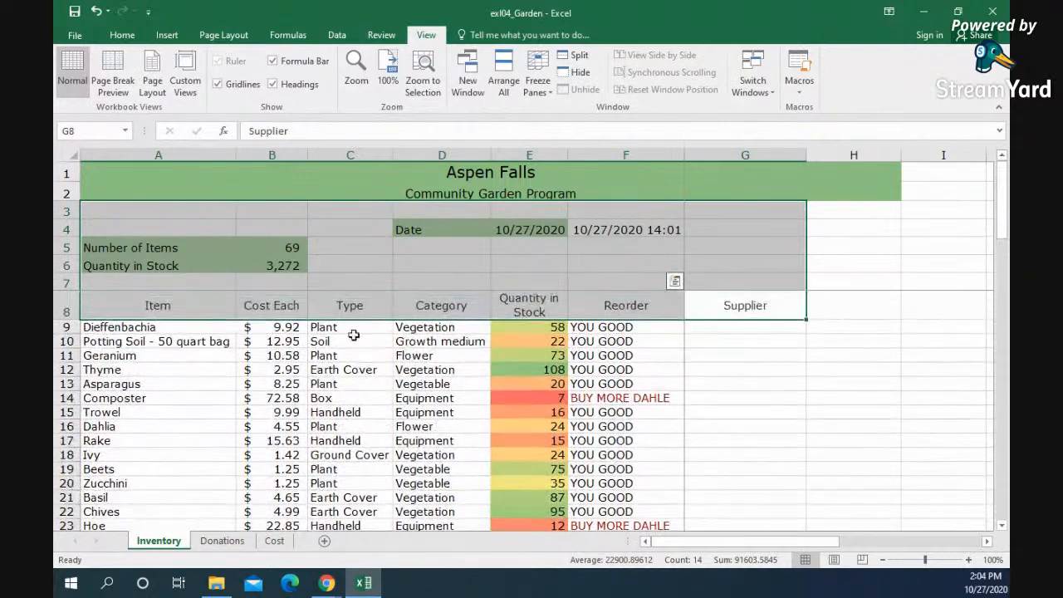
pyautogui.click(254, 306)
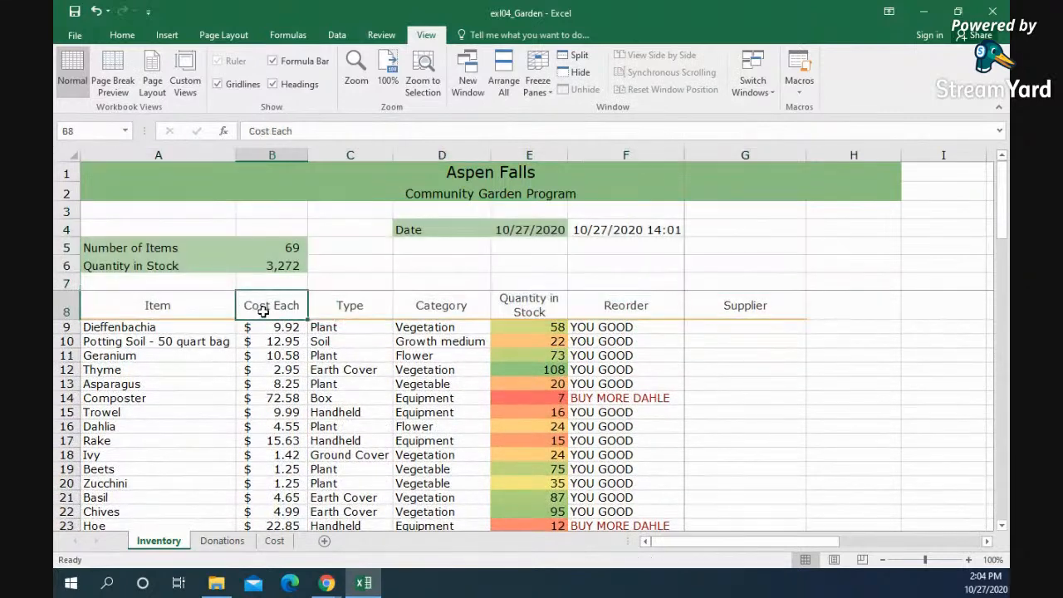
# Step: Try adding filter buttons to the header row, and undo the filter
pyautogui.click(121, 36)
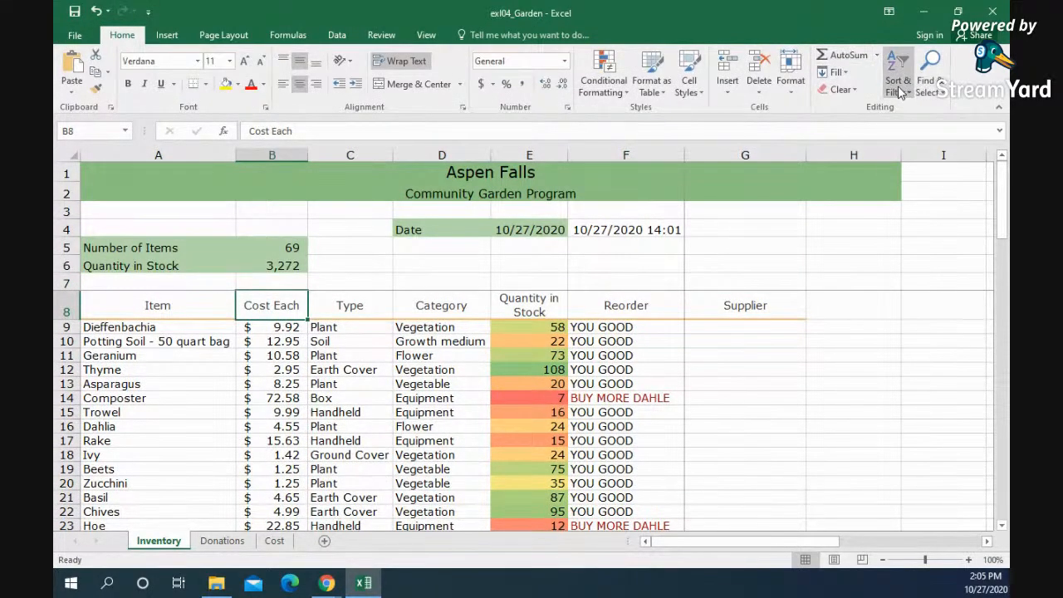
pyautogui.click(900, 80)
pyautogui.click(916, 165)
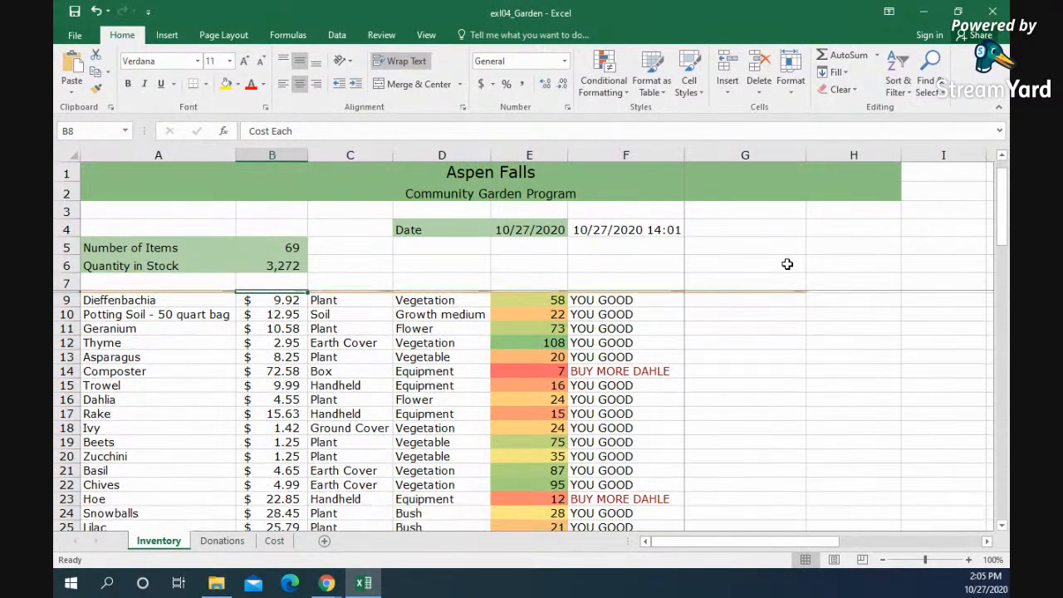
pyautogui.click(693, 308)
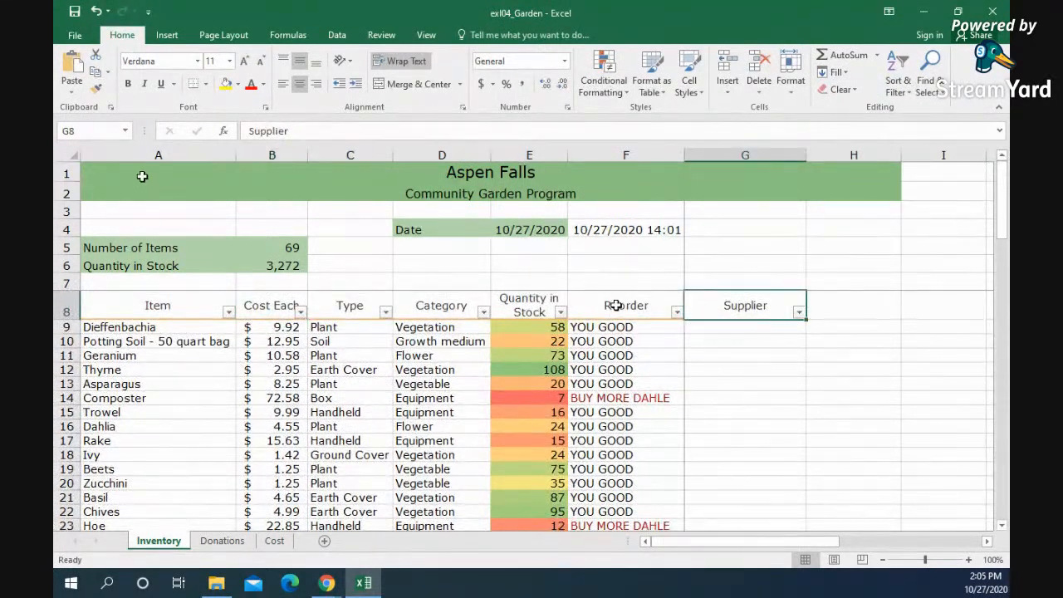
pyautogui.hotkey('ctrl', 'z')
# Step: Select header row 8 and unfreeze the worksheet panes
pyautogui.click(120, 314)
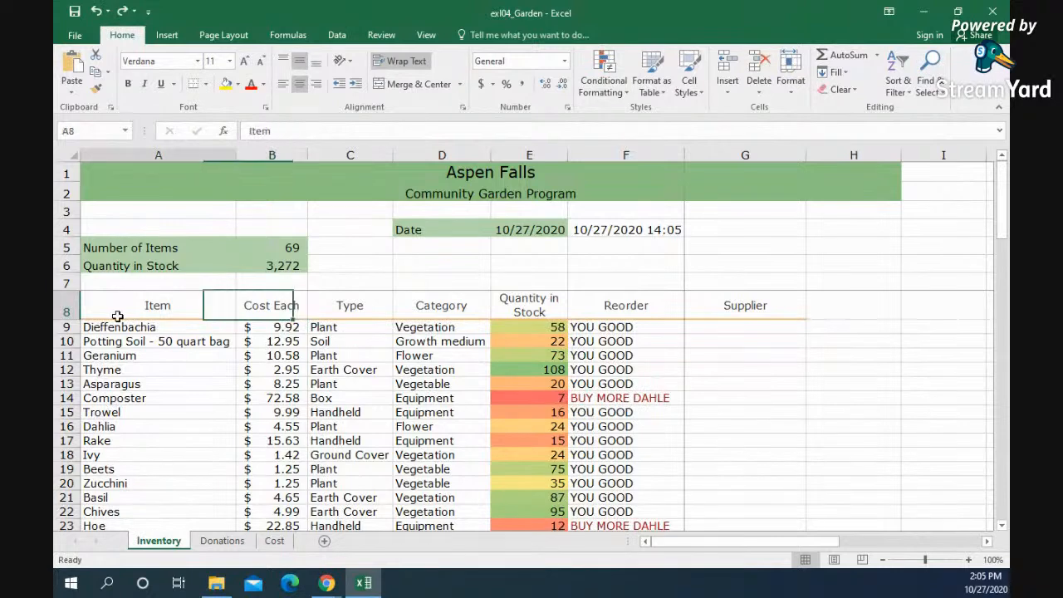
pyautogui.click(70, 311)
pyautogui.click(427, 36)
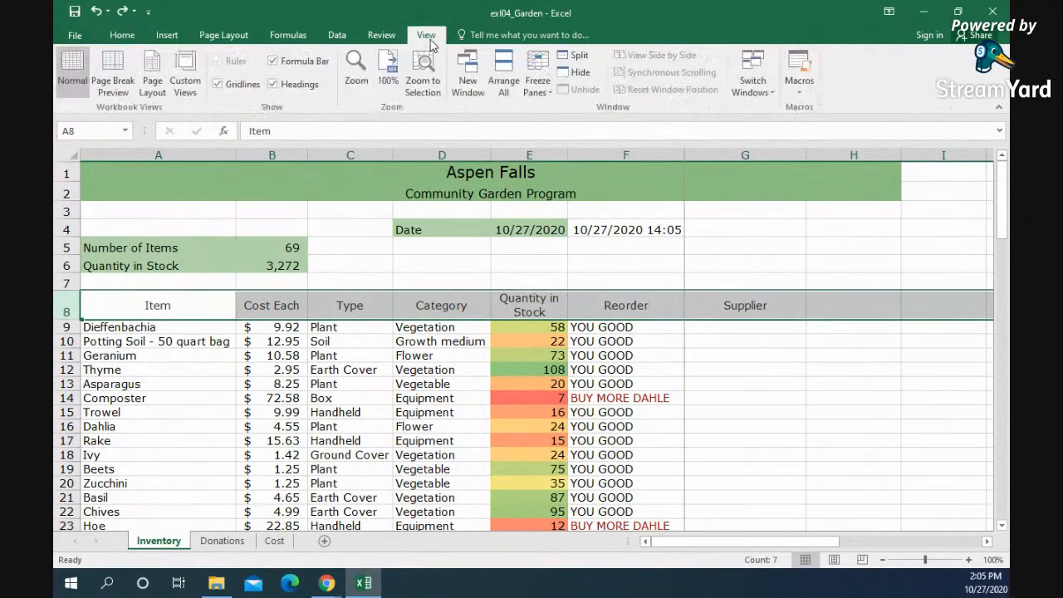
pyautogui.click(536, 83)
pyautogui.click(614, 112)
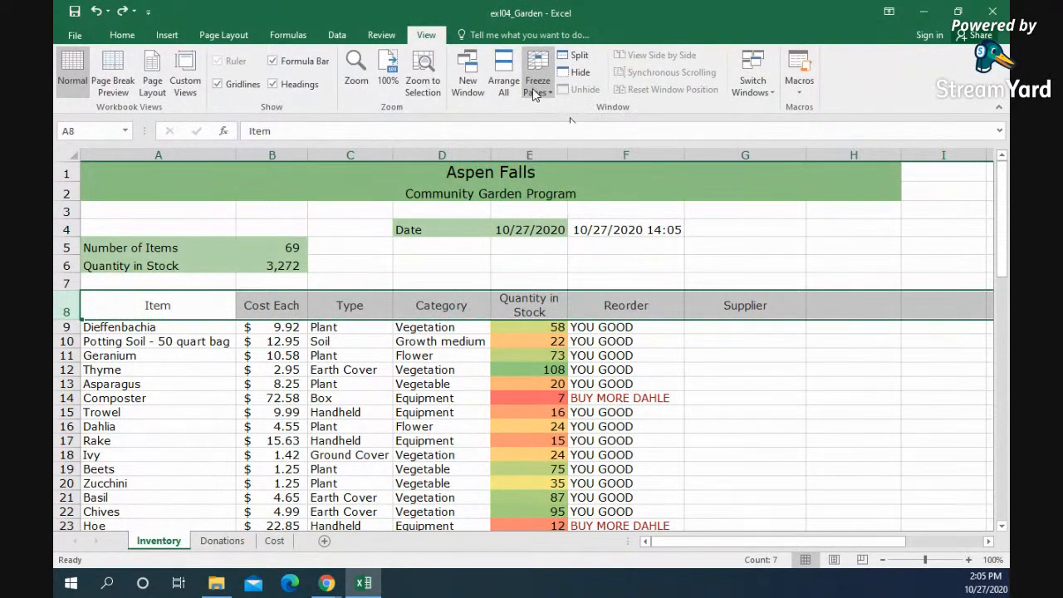
pyautogui.click(535, 83)
pyautogui.click(469, 285)
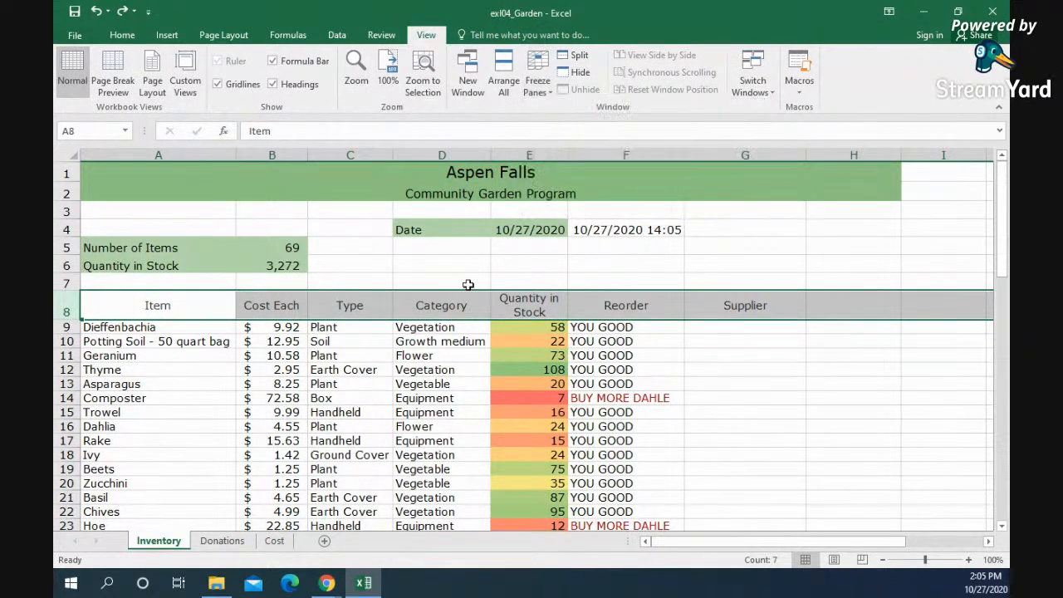
# Step: Freeze the panes with rows 1 through 8 selected, and test the frozen rows against the list
pyautogui.click(272, 264)
pyautogui.moveTo(91, 314); pyautogui.dragTo(227, 304)
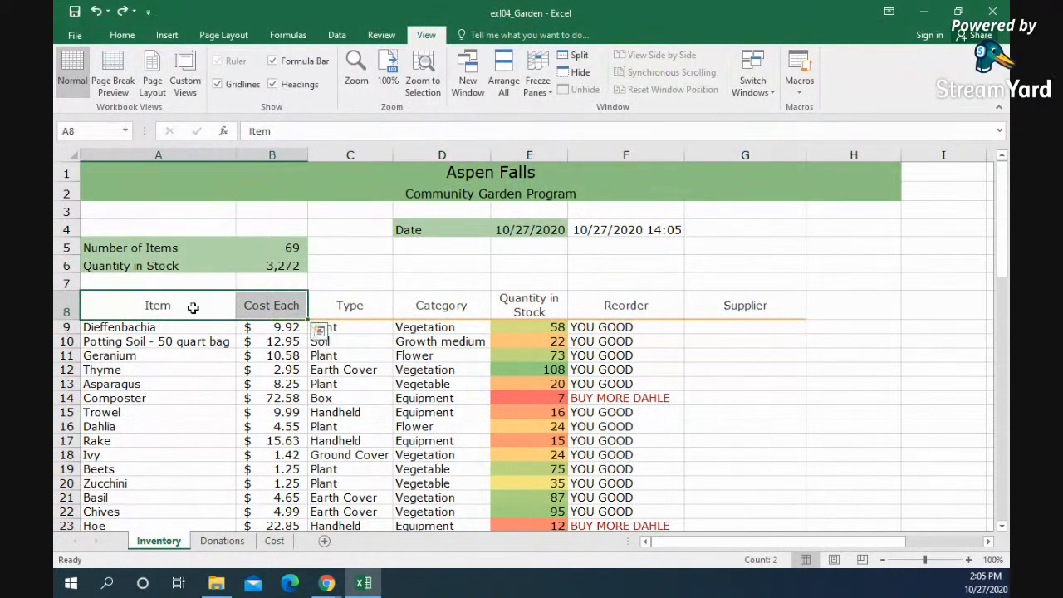
pyautogui.moveTo(66, 304); pyautogui.dragTo(55, 169)
pyautogui.click(537, 83)
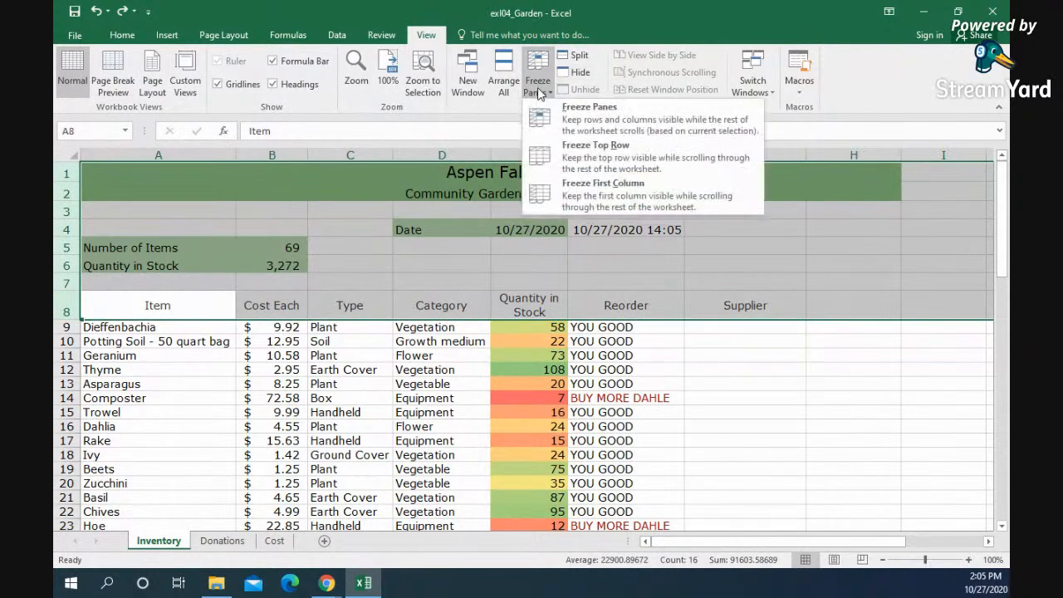
pyautogui.click(565, 109)
pyautogui.scroll(-1, 380, 349)
pyautogui.scroll(1, 380, 344)
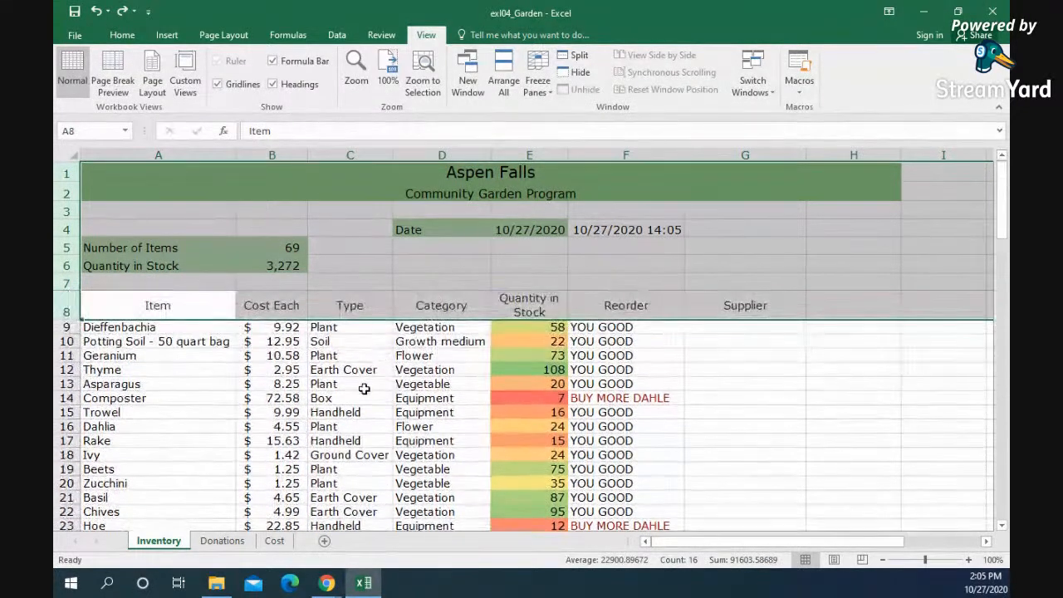
pyautogui.click(366, 386)
pyautogui.click(212, 358)
pyautogui.click(91, 326)
pyautogui.click(66, 229)
pyautogui.click(170, 267)
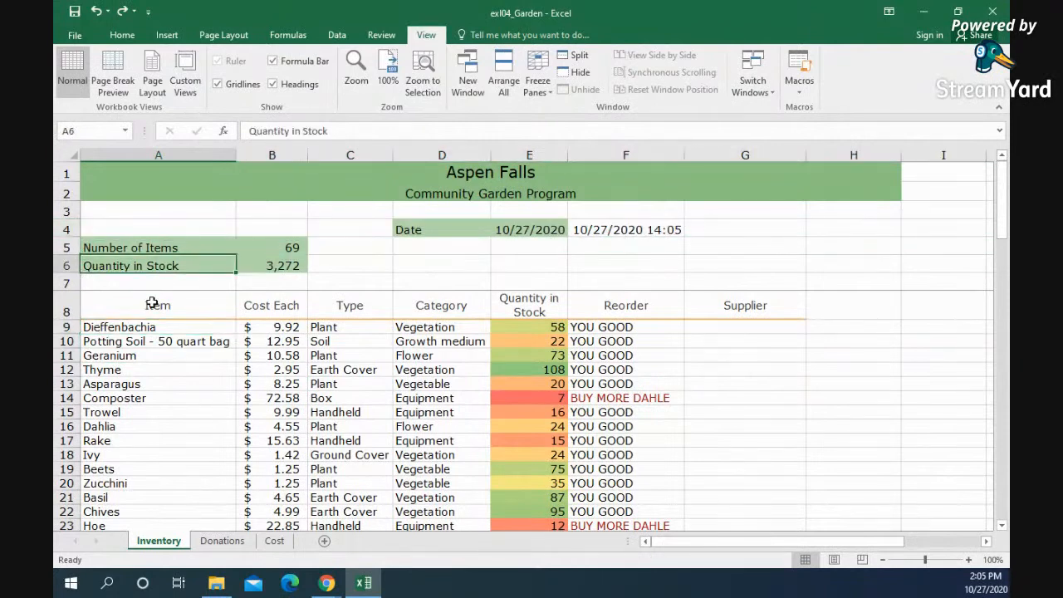
# Step: Select header row 8 and unfreeze the panes of the Inventory worksheet
pyautogui.click(67, 309)
pyautogui.click(67, 312)
pyautogui.click(67, 284)
pyautogui.click(68, 309)
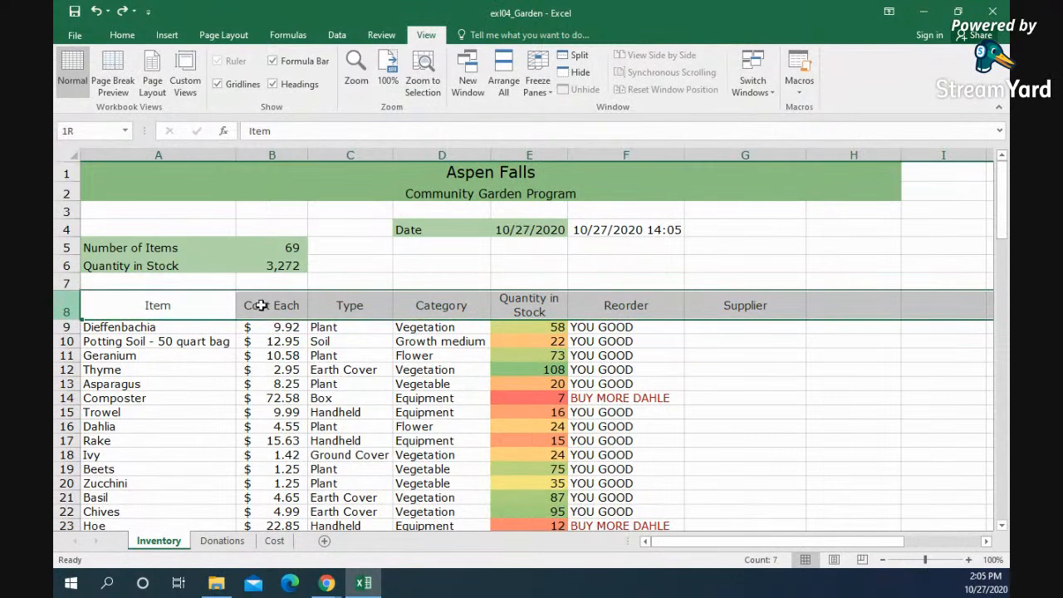
pyautogui.click(503, 80)
pyautogui.click(702, 208)
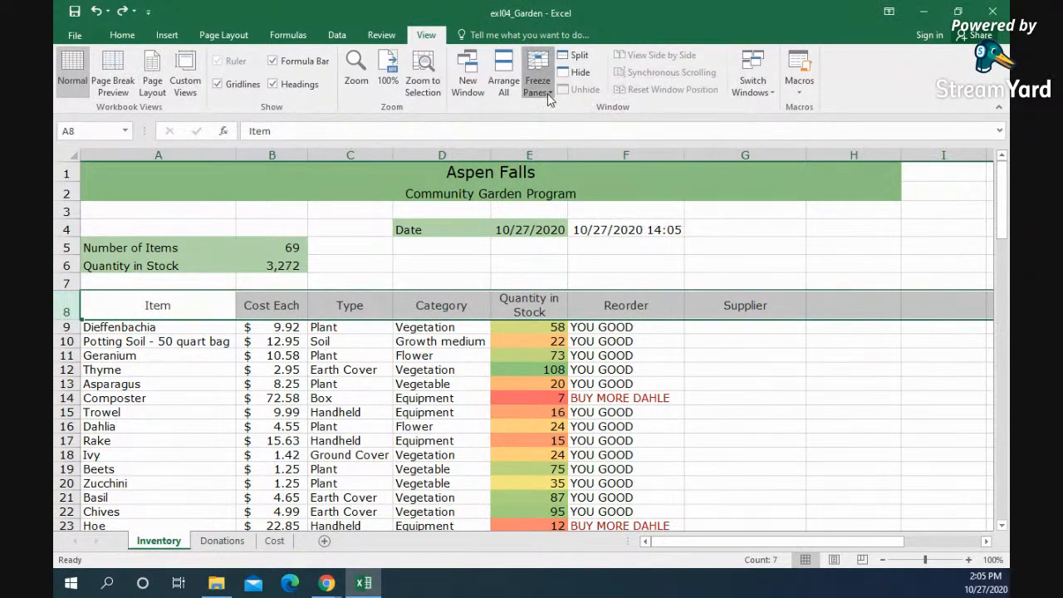
pyautogui.click(538, 80)
pyautogui.click(582, 121)
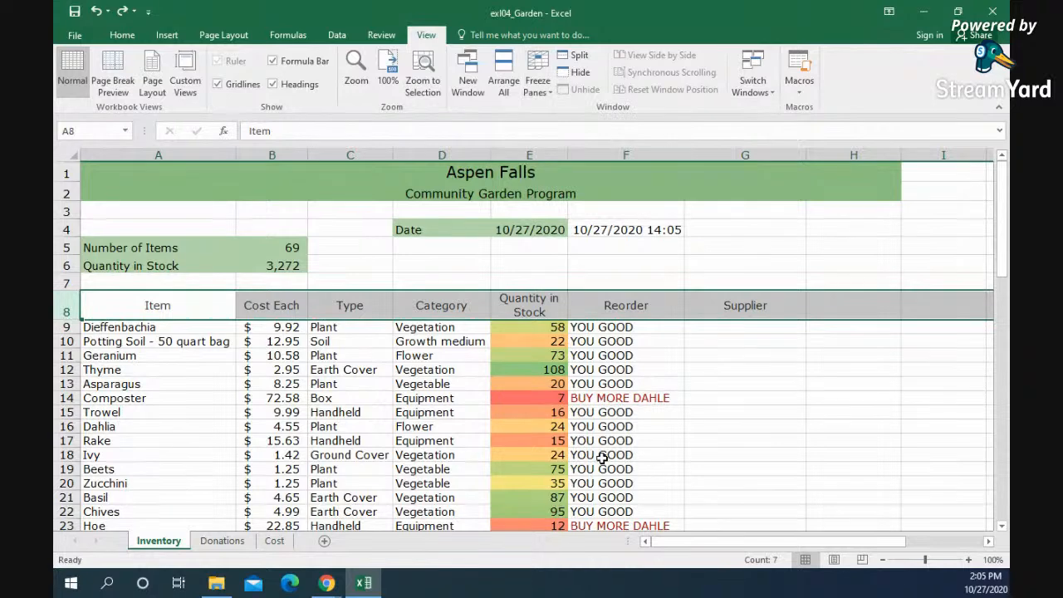
# Step: Try freezing the first column, test it by scrolling sideways, and unfreeze the panes
pyautogui.click(601, 455)
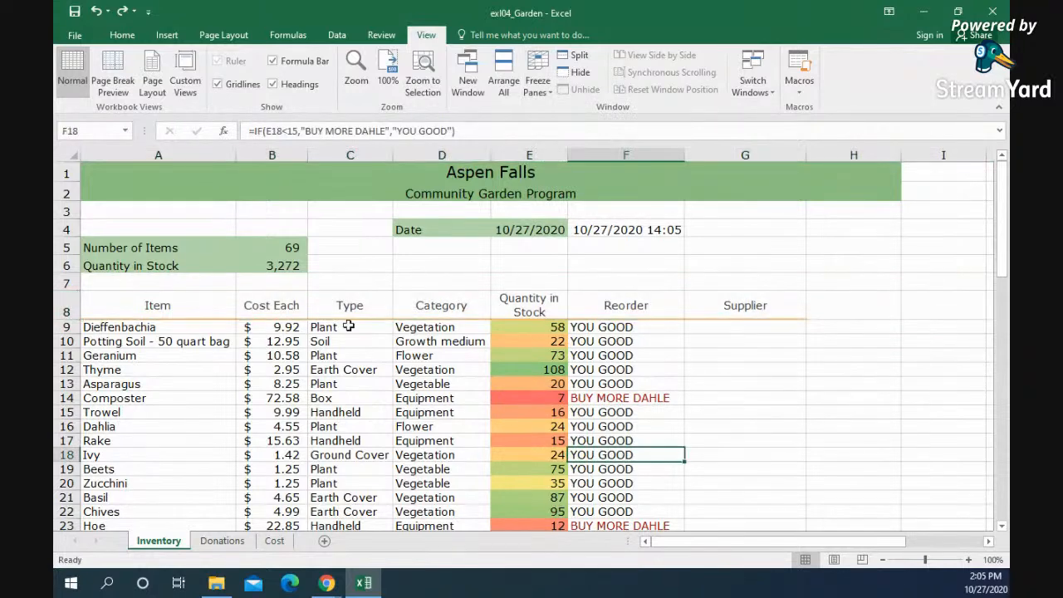
pyautogui.click(179, 153)
pyautogui.click(537, 81)
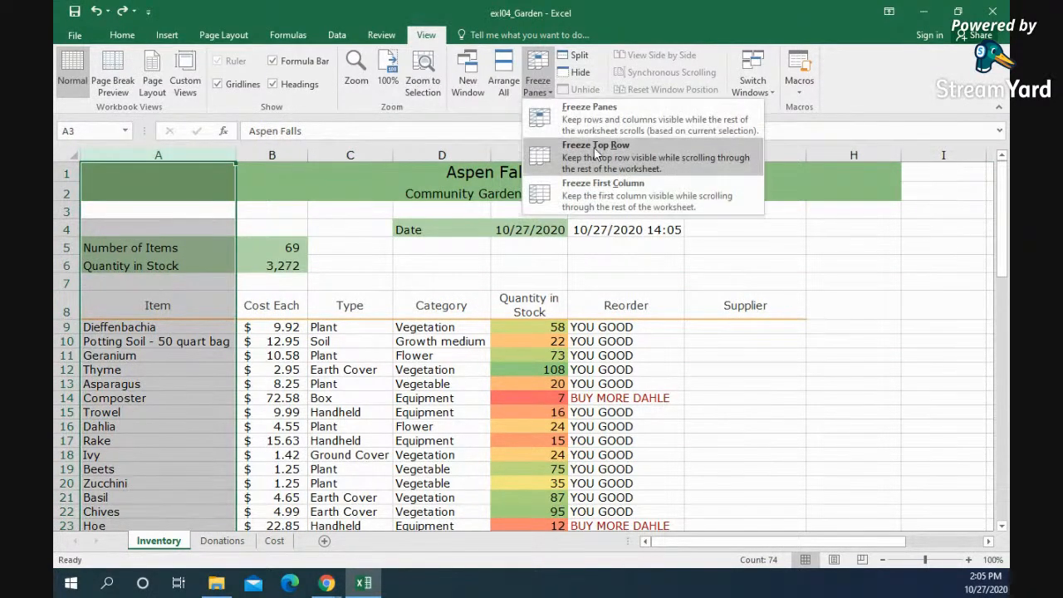
pyautogui.click(593, 195)
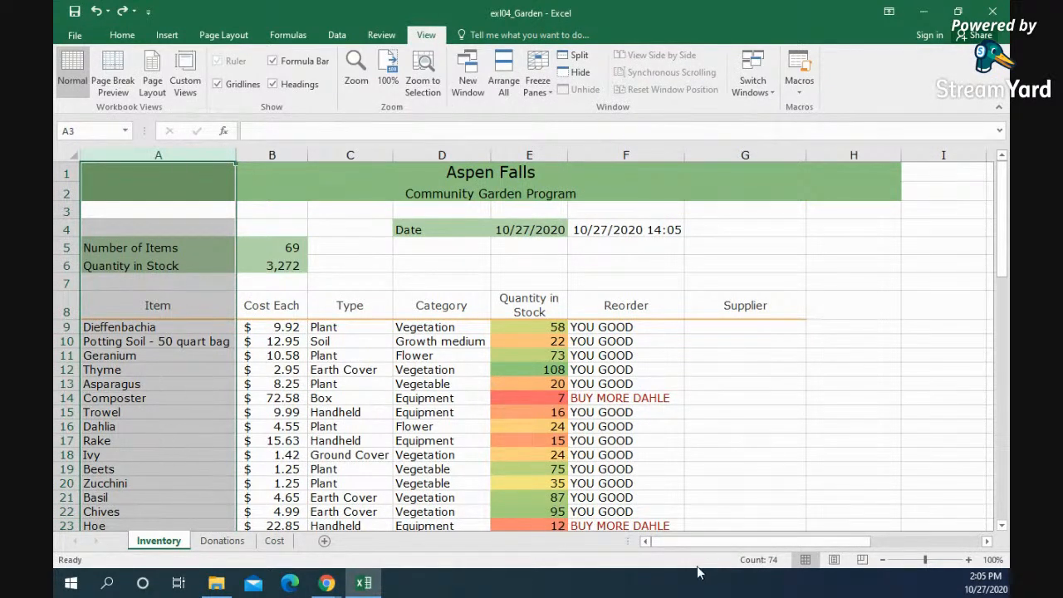
pyautogui.moveTo(688, 540); pyautogui.dragTo(560, 538)
pyautogui.click(133, 304)
pyautogui.click(535, 93)
pyautogui.click(535, 118)
# Step: Format the inventory list A8:G77 as a table with headers, using Table Style Medium 3
pyautogui.scroll(-1, 200, 388)
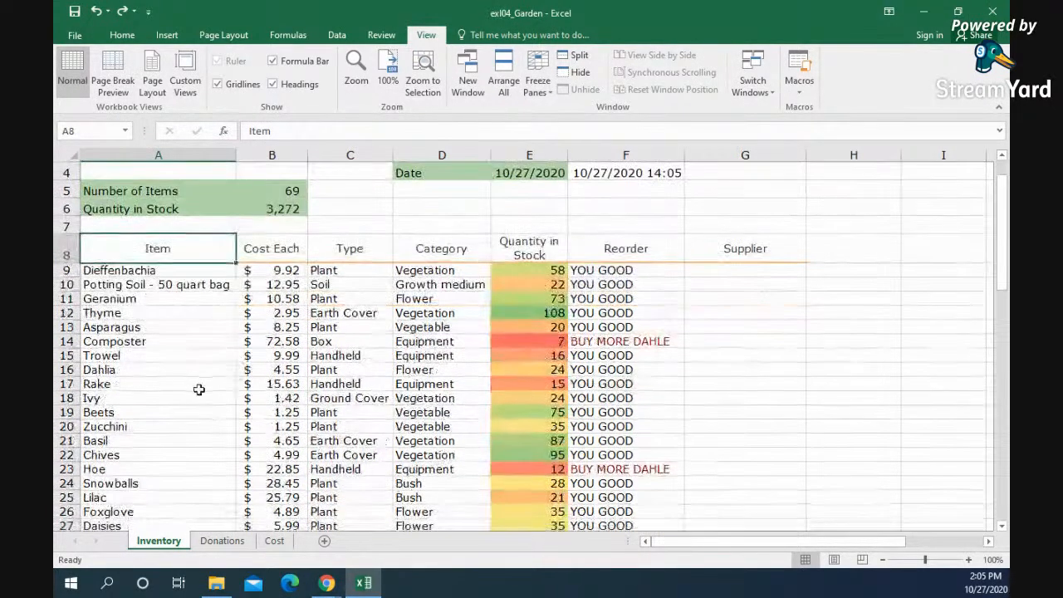
pyautogui.scroll(-1, 199, 388)
pyautogui.moveTo(130, 191); pyautogui.dragTo(719, 497)
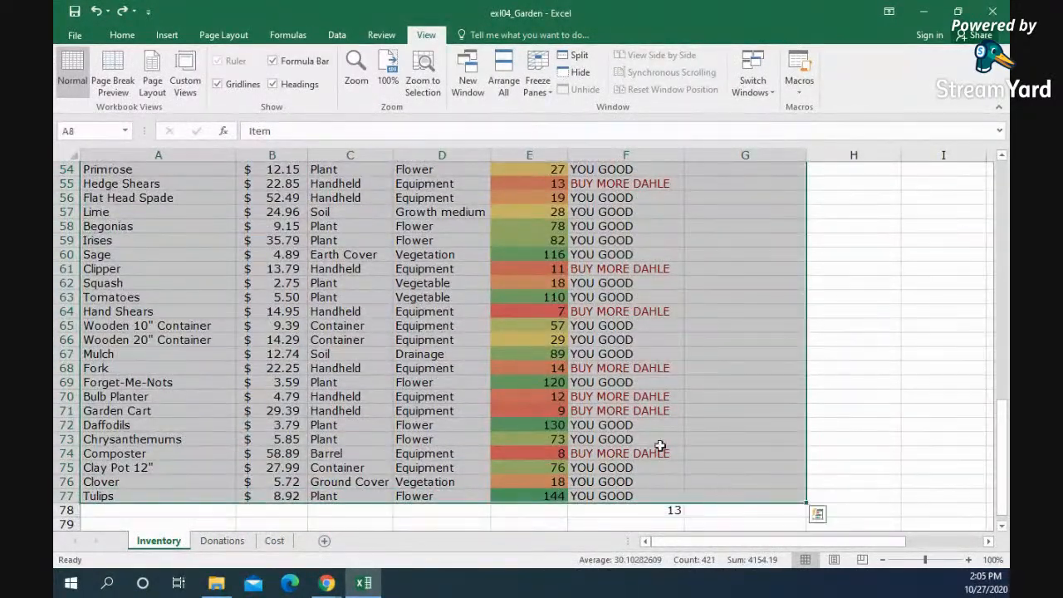
pyautogui.click(125, 37)
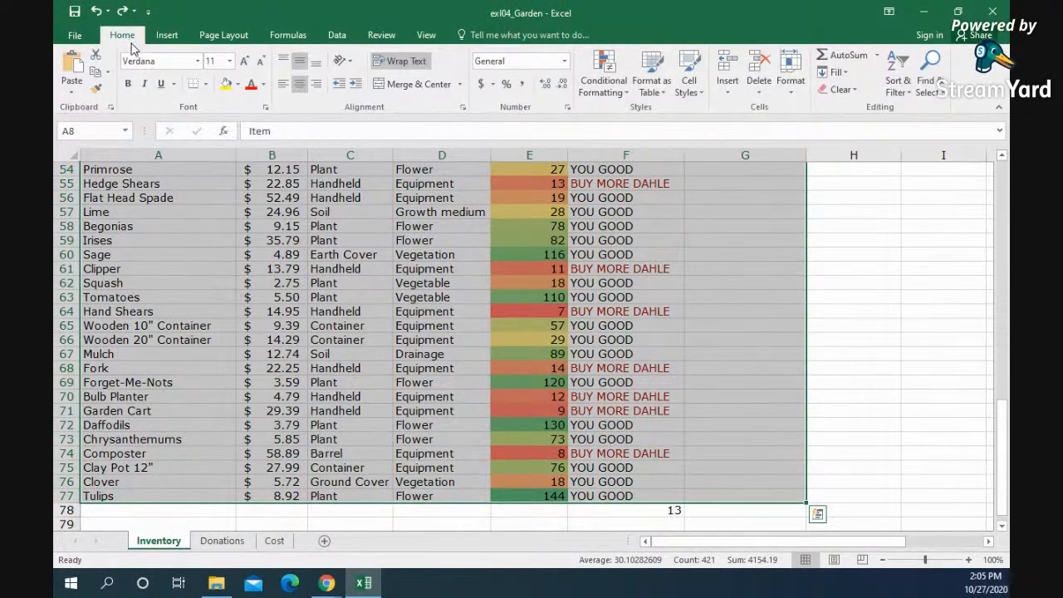
pyautogui.click(651, 74)
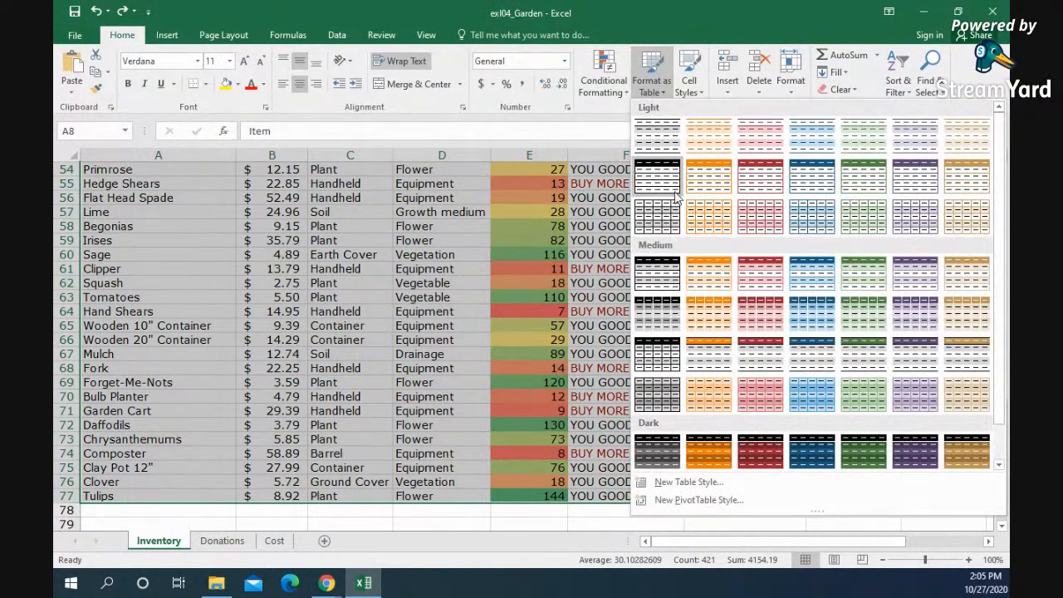
pyautogui.click(764, 285)
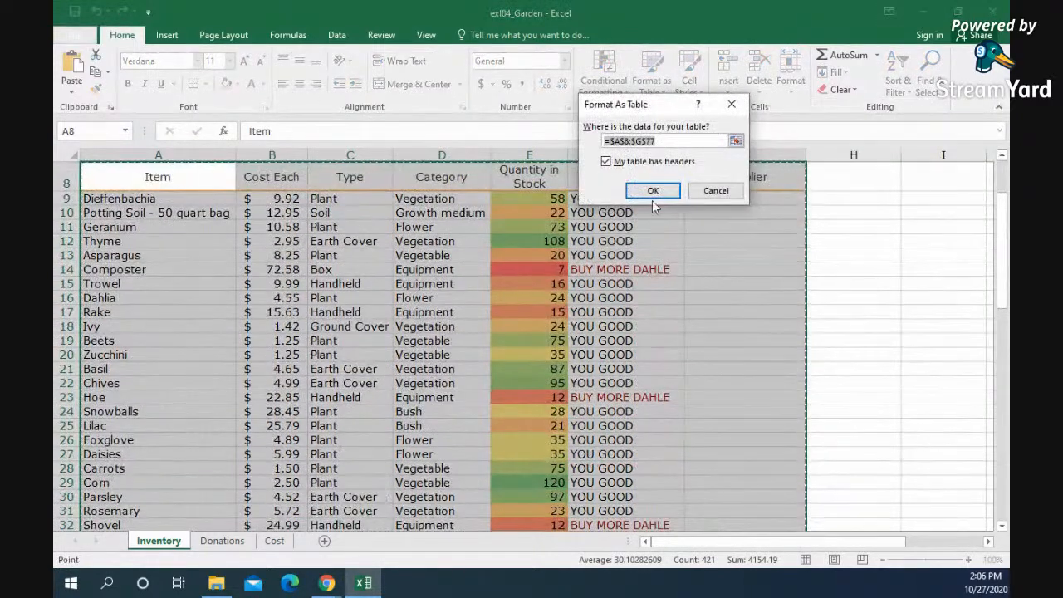
pyautogui.click(651, 192)
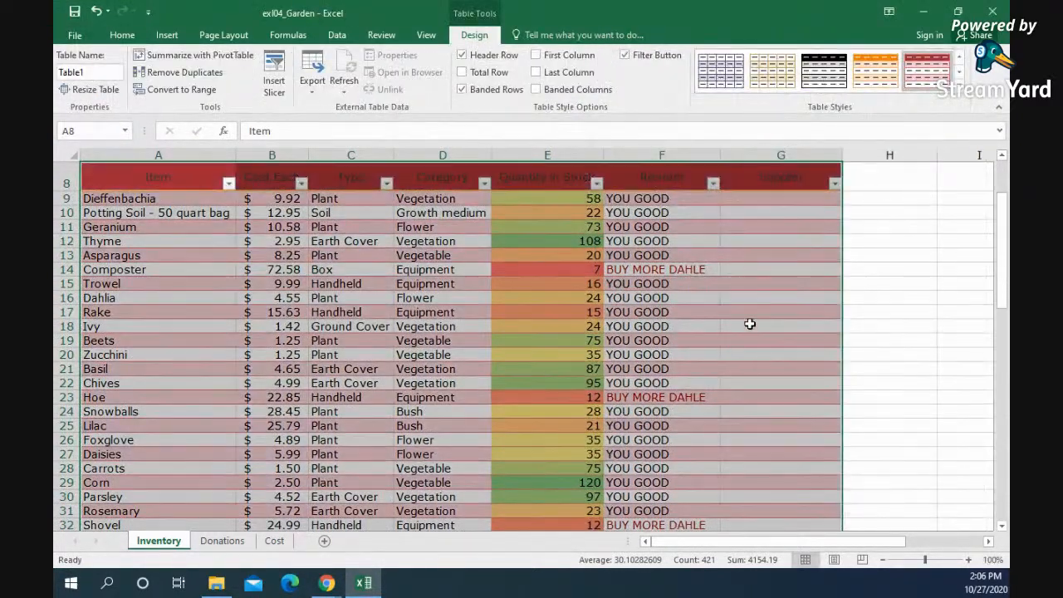
pyautogui.click(749, 325)
# Step: Filter the table's Category column to show only Vegetable items
pyautogui.scroll(1, 236, 191)
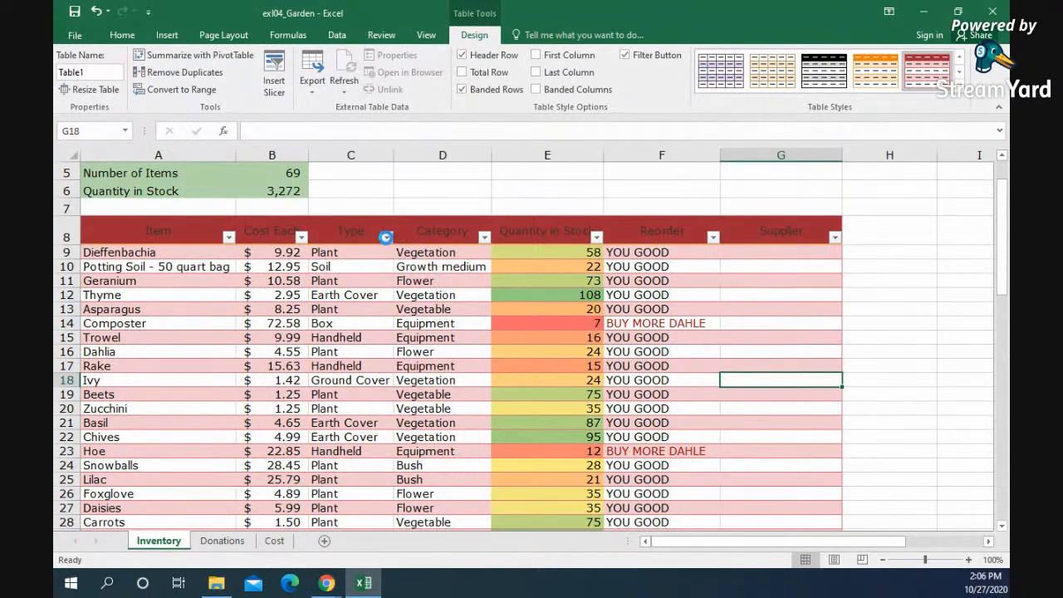
pyautogui.click(386, 236)
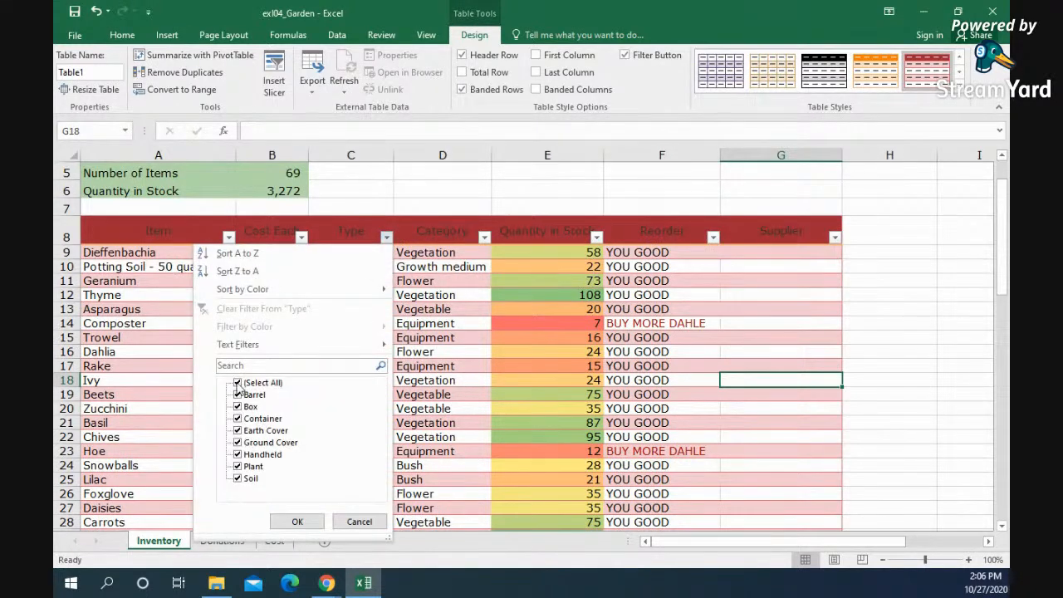
pyautogui.click(359, 522)
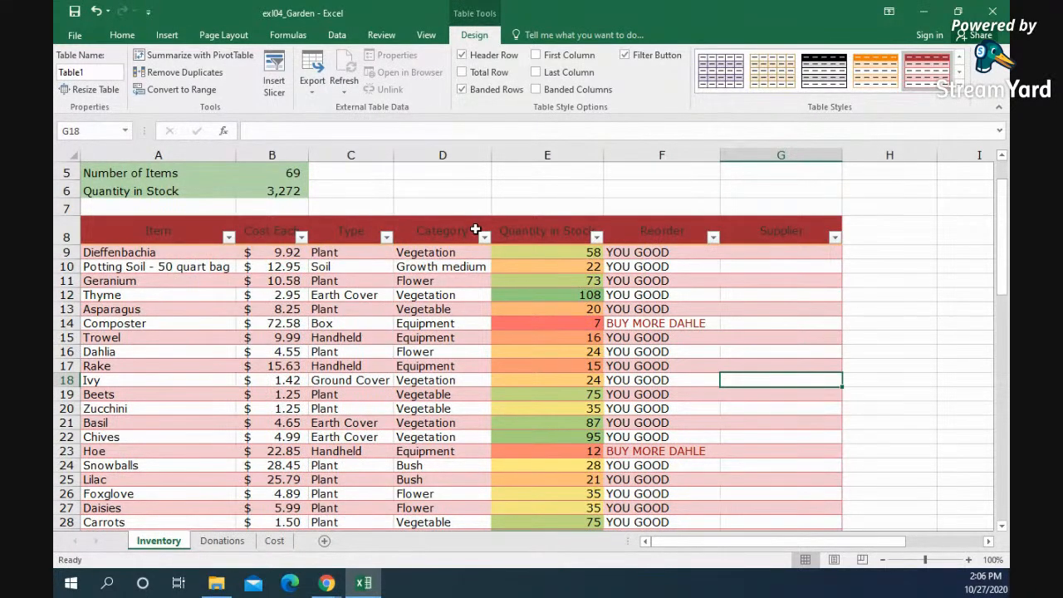
pyautogui.click(485, 238)
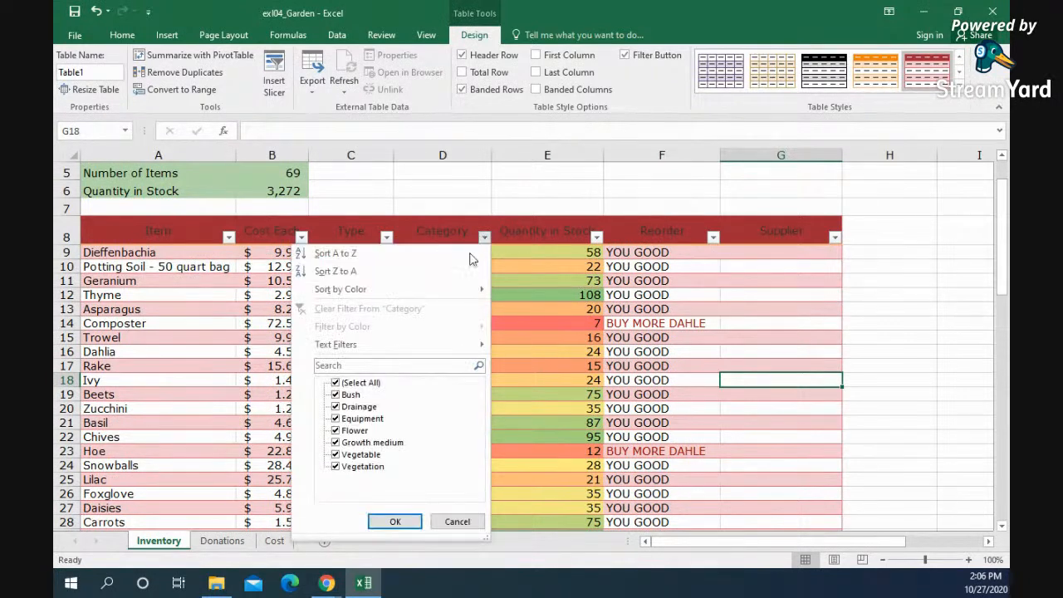
pyautogui.click(335, 384)
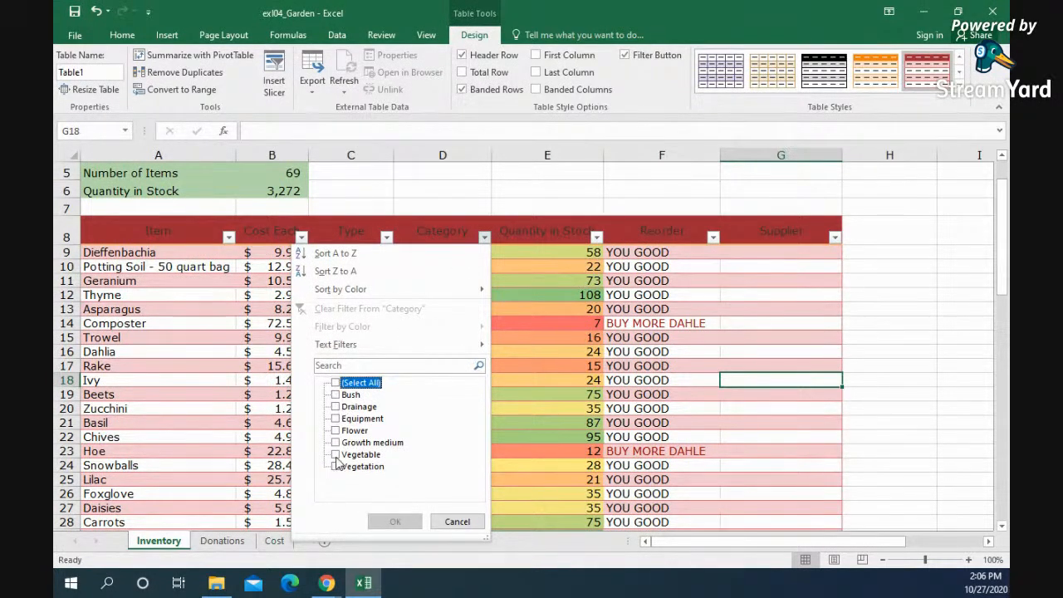
pyautogui.click(335, 454)
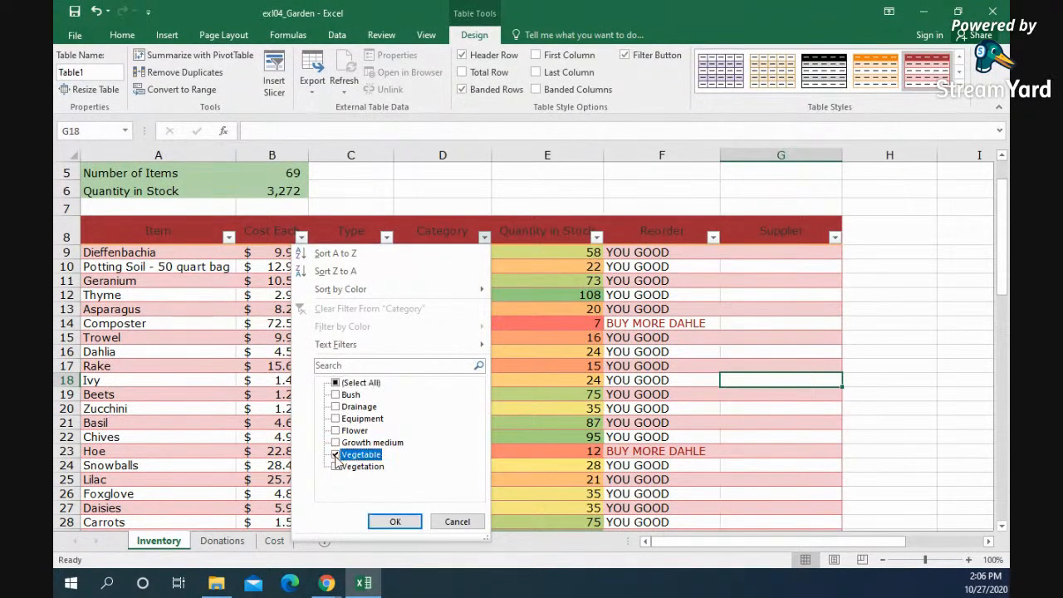
pyautogui.click(412, 526)
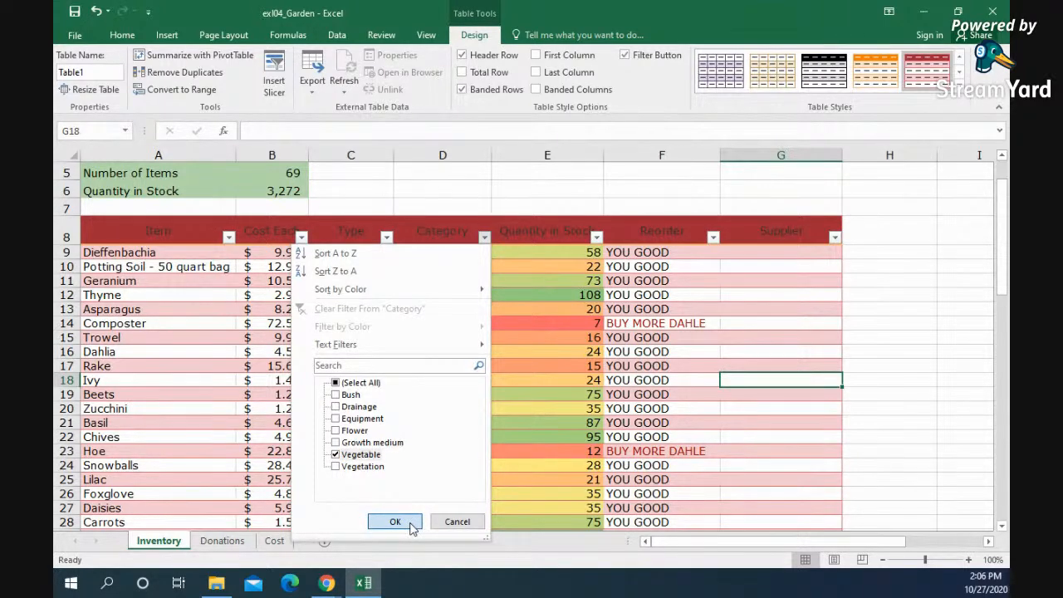
pyautogui.click(412, 526)
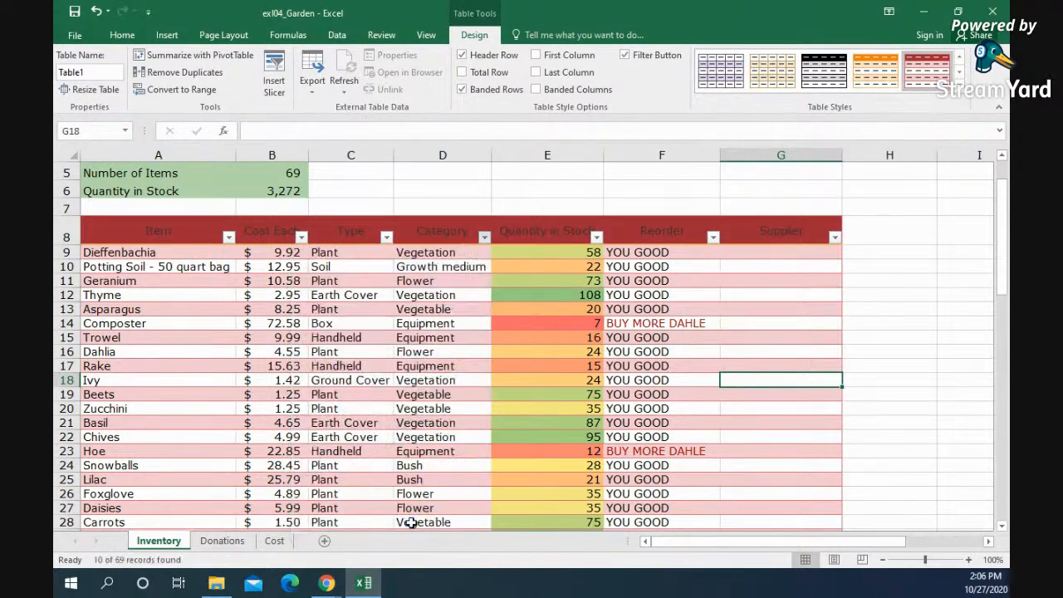
pyautogui.click(534, 426)
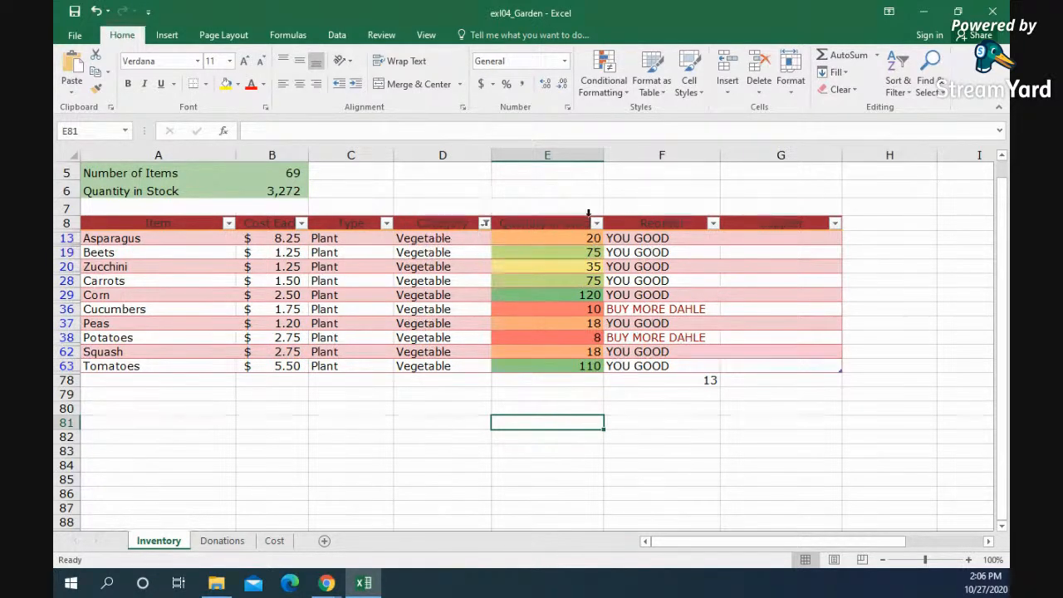
# Step: Filter the Reorder column to show only the BUY MORE DAHLE items
pyautogui.click(712, 223)
pyautogui.click(572, 350)
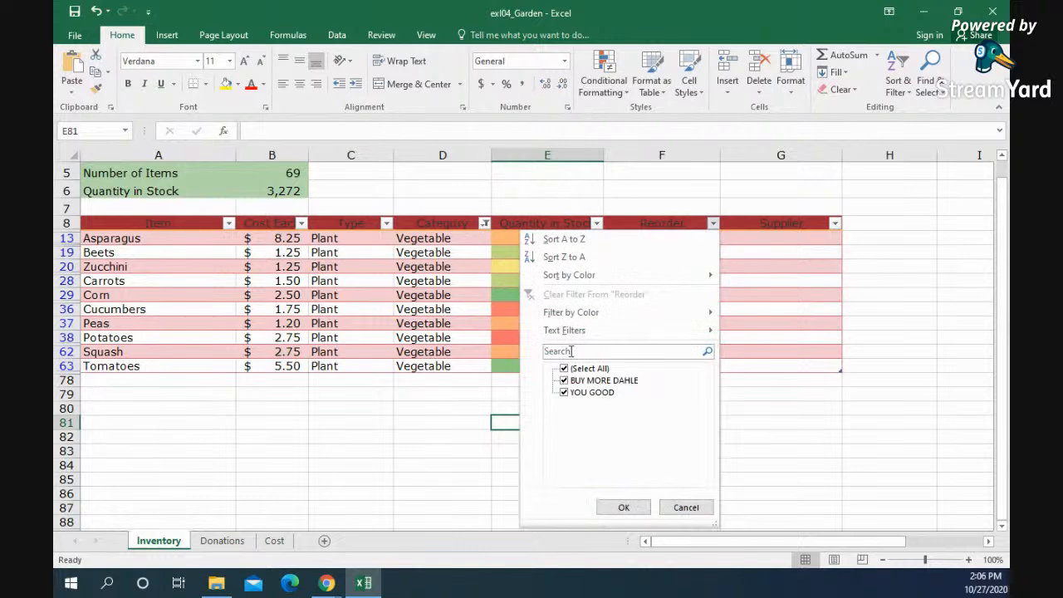
pyautogui.click(566, 392)
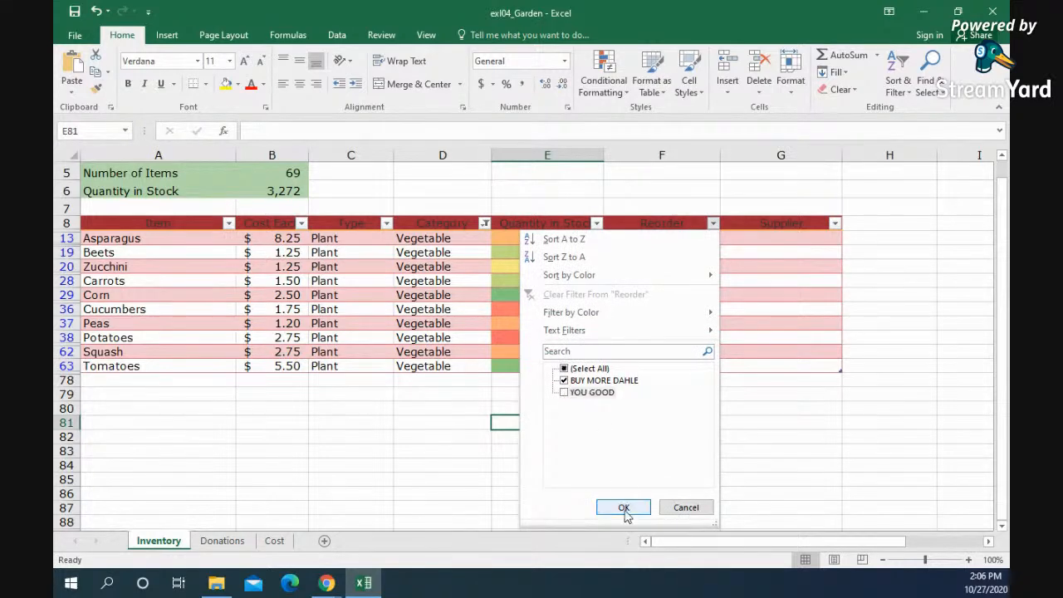
pyautogui.click(624, 508)
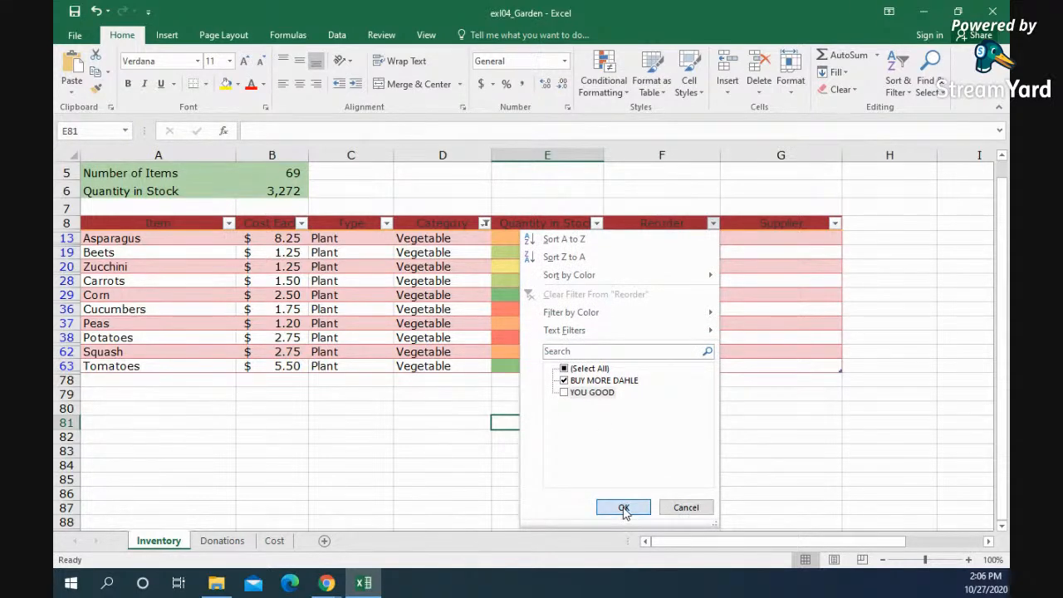
pyautogui.click(446, 381)
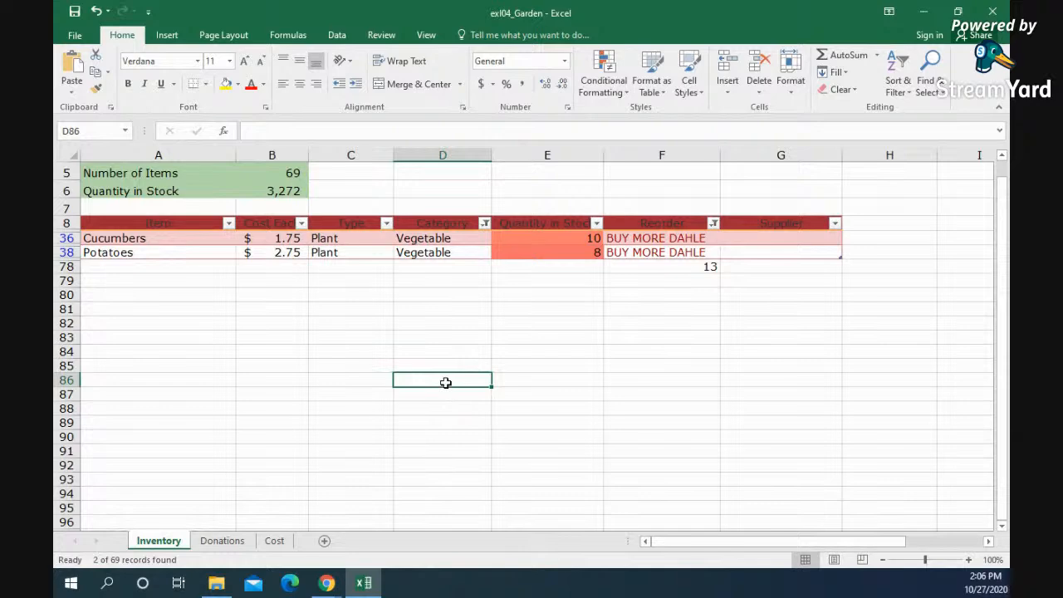
# Step: Set the print area to A1:H38, covering the title rows, summary and filtered table
pyautogui.moveTo(771, 251); pyautogui.dragTo(162, 184)
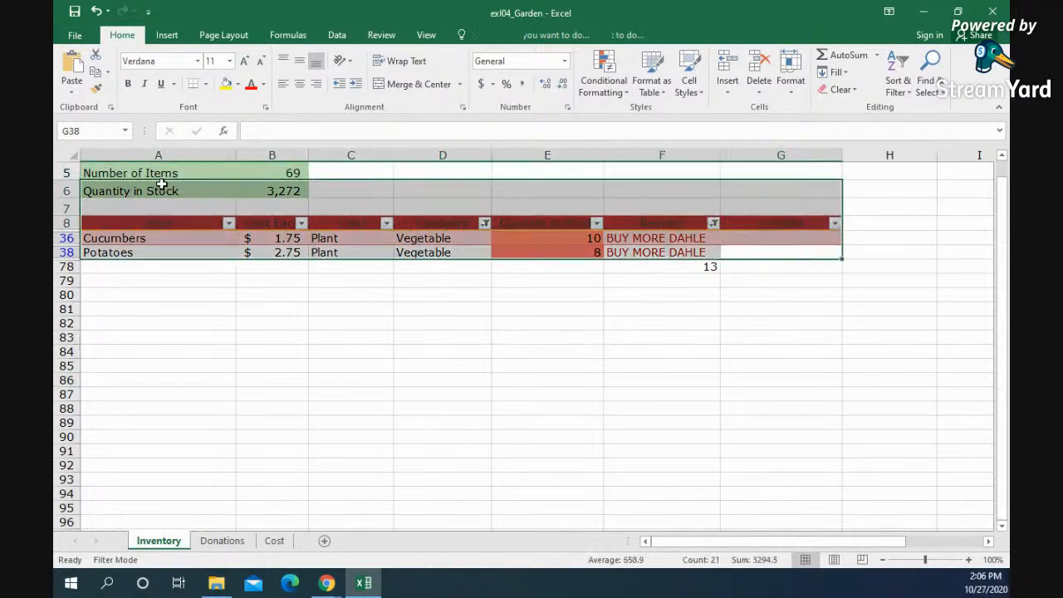
pyautogui.scroll(2, 250, 249)
pyautogui.moveTo(795, 327); pyautogui.dragTo(246, 164)
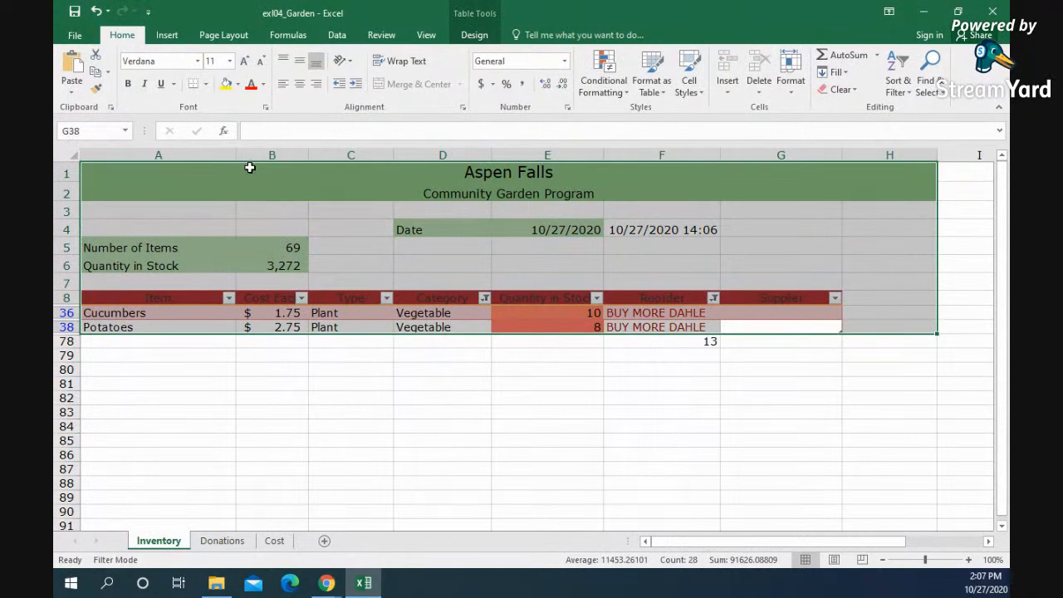
pyautogui.click(210, 35)
pyautogui.click(282, 83)
pyautogui.click(293, 115)
pyautogui.click(435, 454)
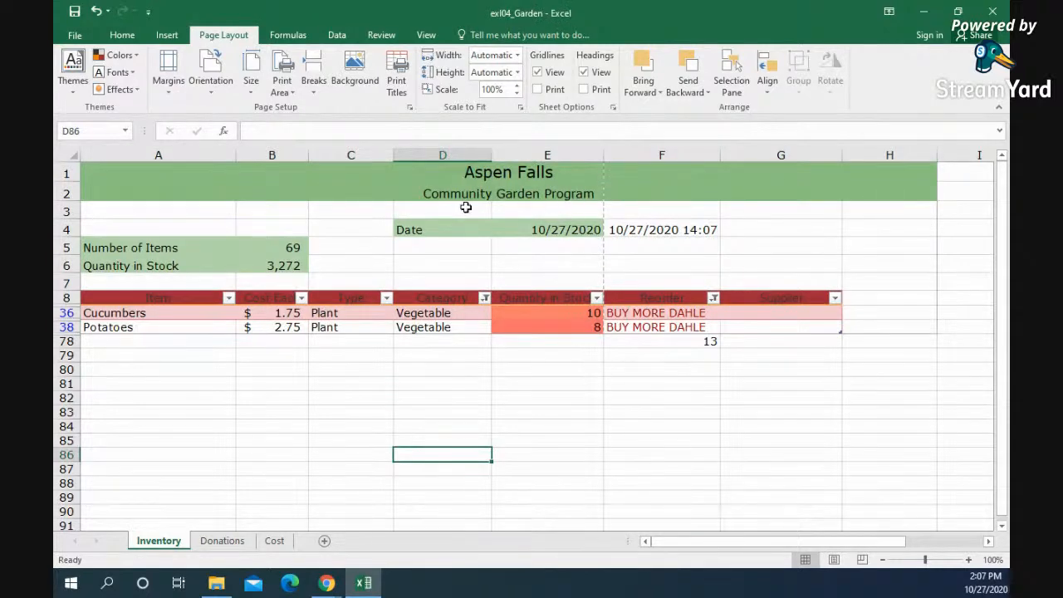
# Step: Set the page orientation to landscape and the margins to Narrow
pyautogui.click(210, 81)
pyautogui.click(242, 146)
pyautogui.click(168, 80)
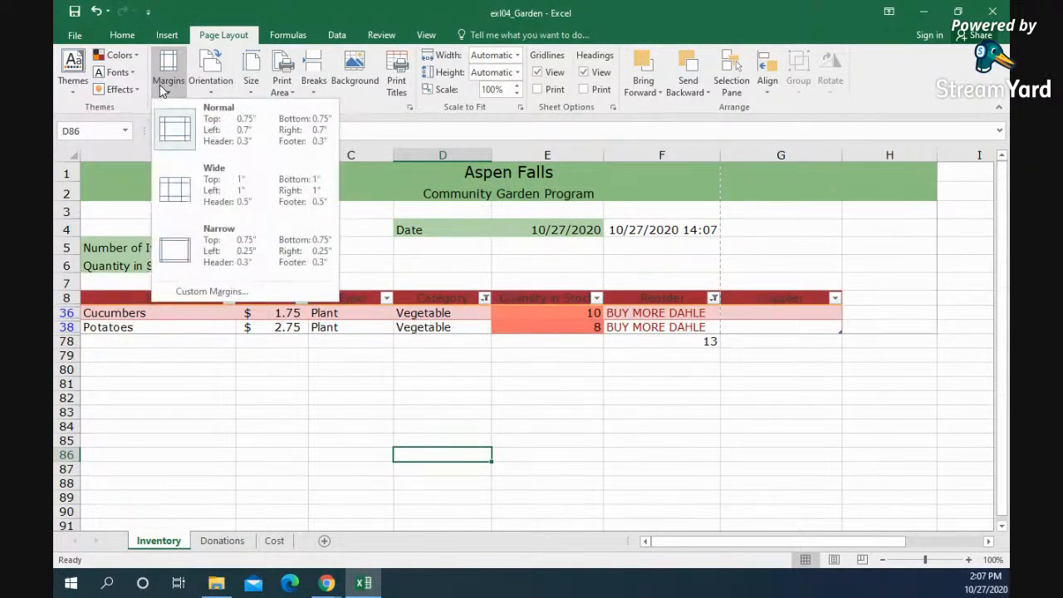
pyautogui.click(229, 249)
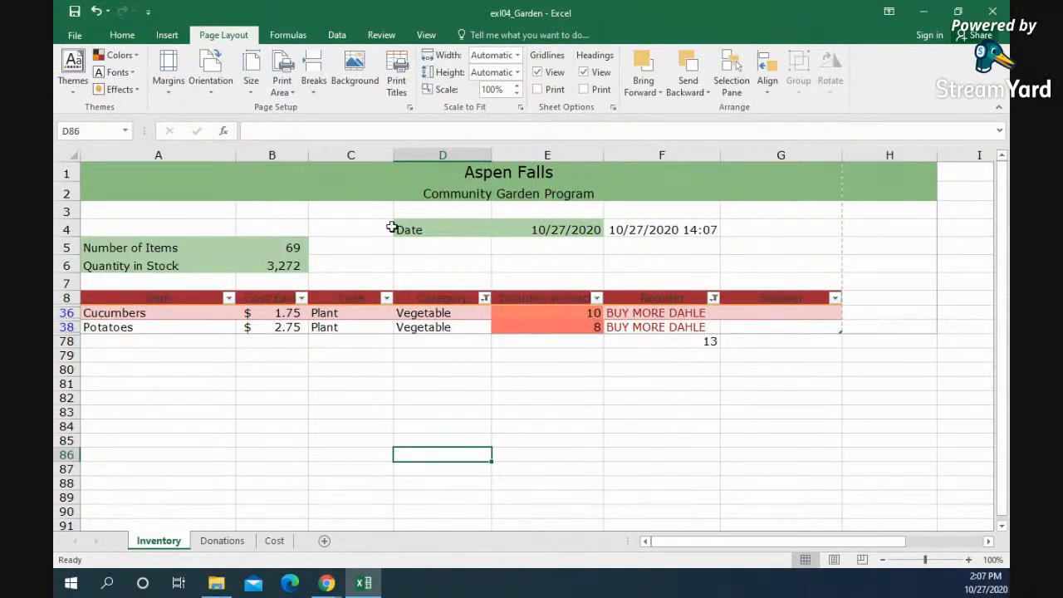
# Step: Open the print preview of the worksheet and examine the options for what gets printed
pyautogui.click(73, 34)
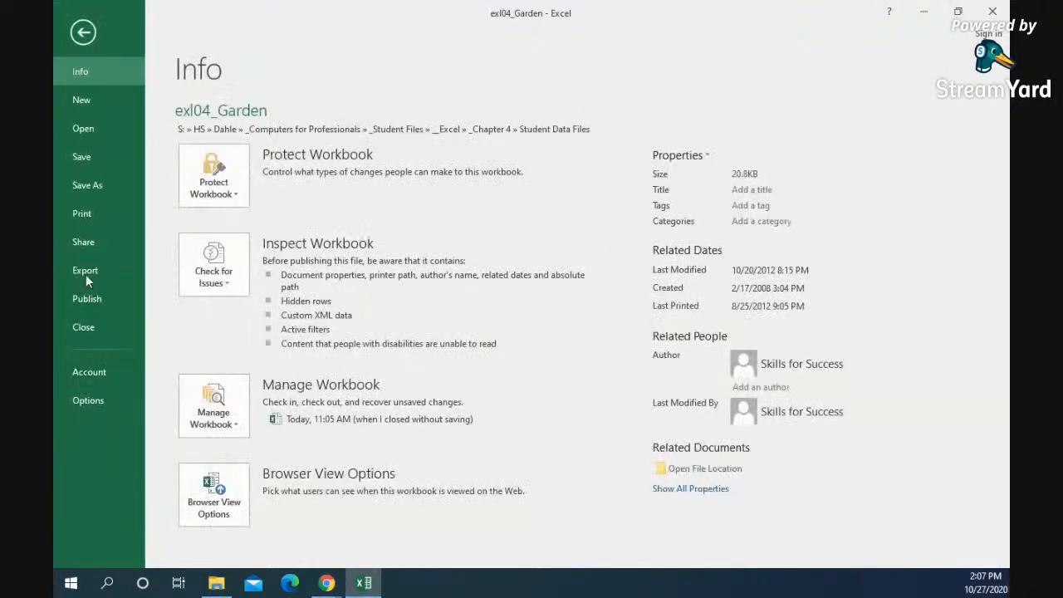
pyautogui.click(85, 214)
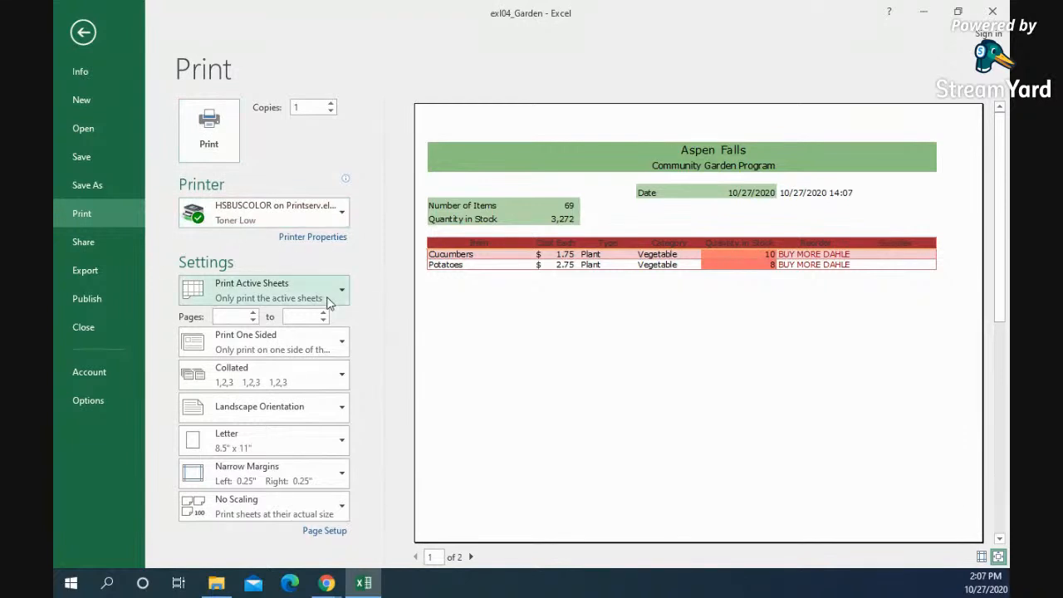
pyautogui.click(327, 302)
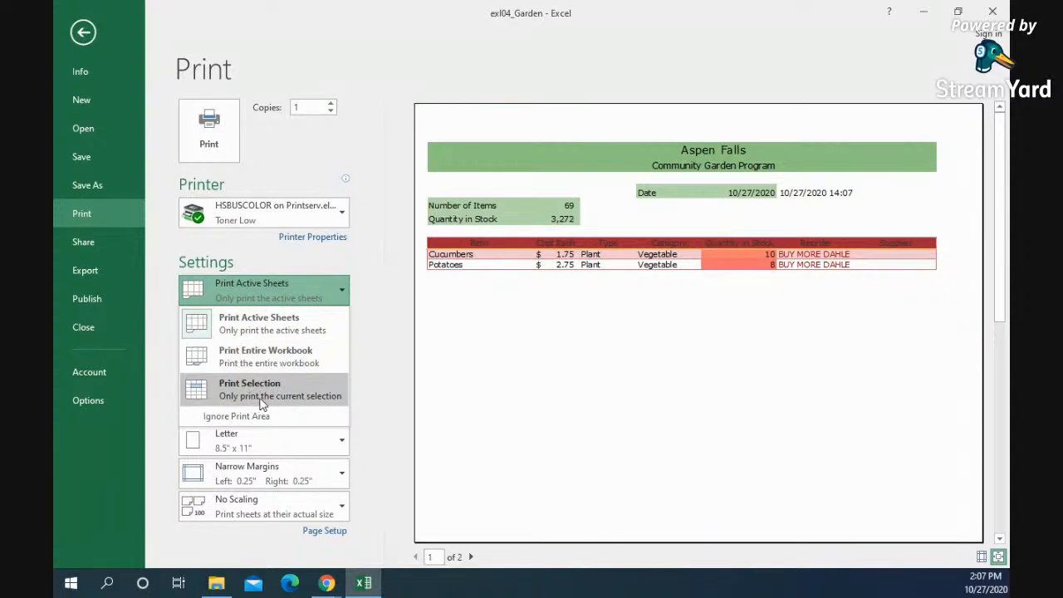
pyautogui.click(405, 399)
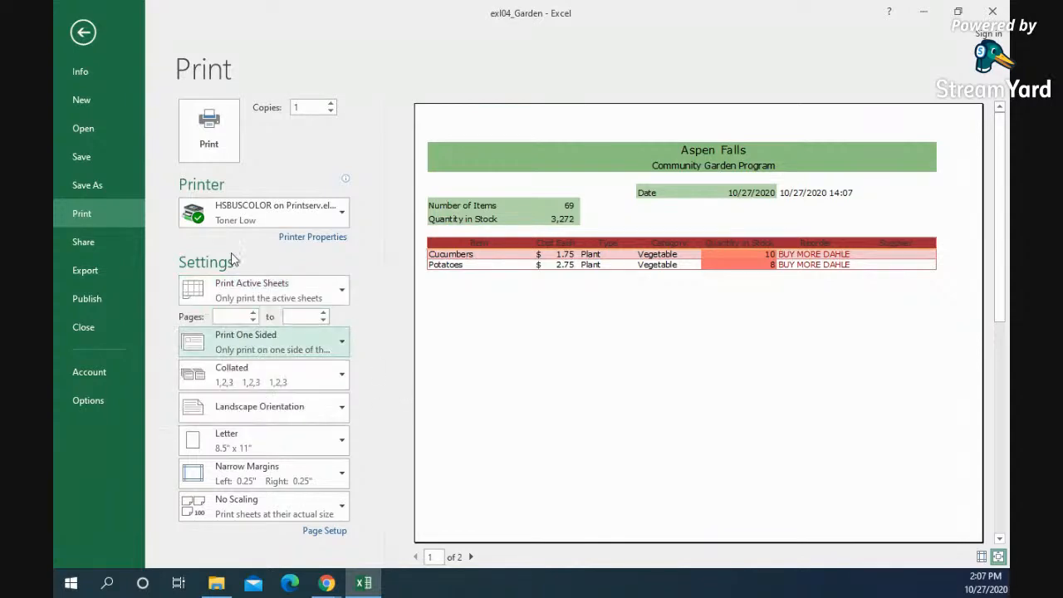
# Step: On the Donations sheet, create line sparklines in F6:F19 from the quarterly hand tool donations in B6:E19
pyautogui.click(83, 32)
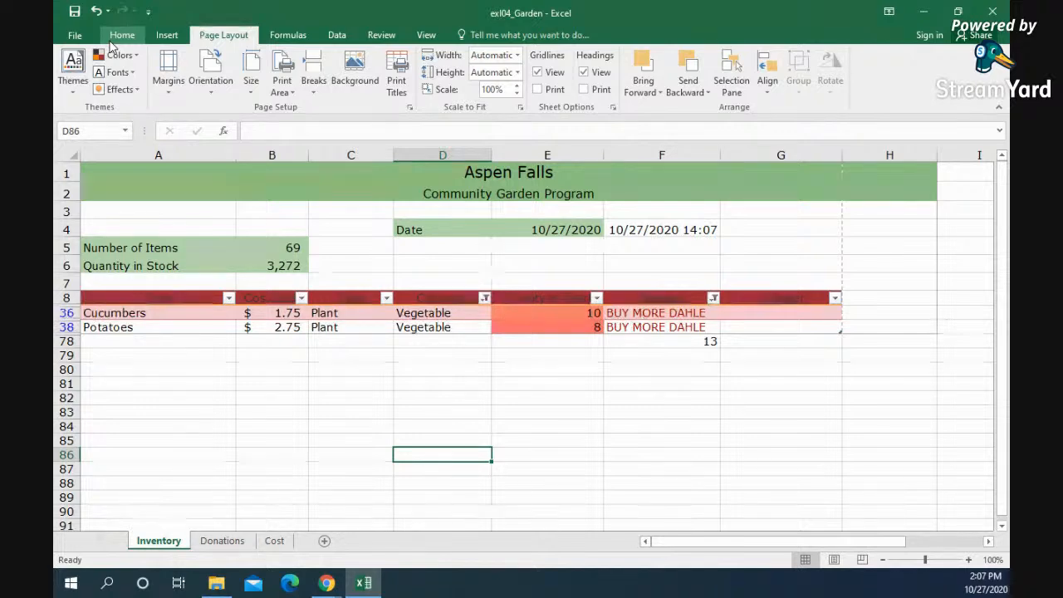
pyautogui.click(223, 540)
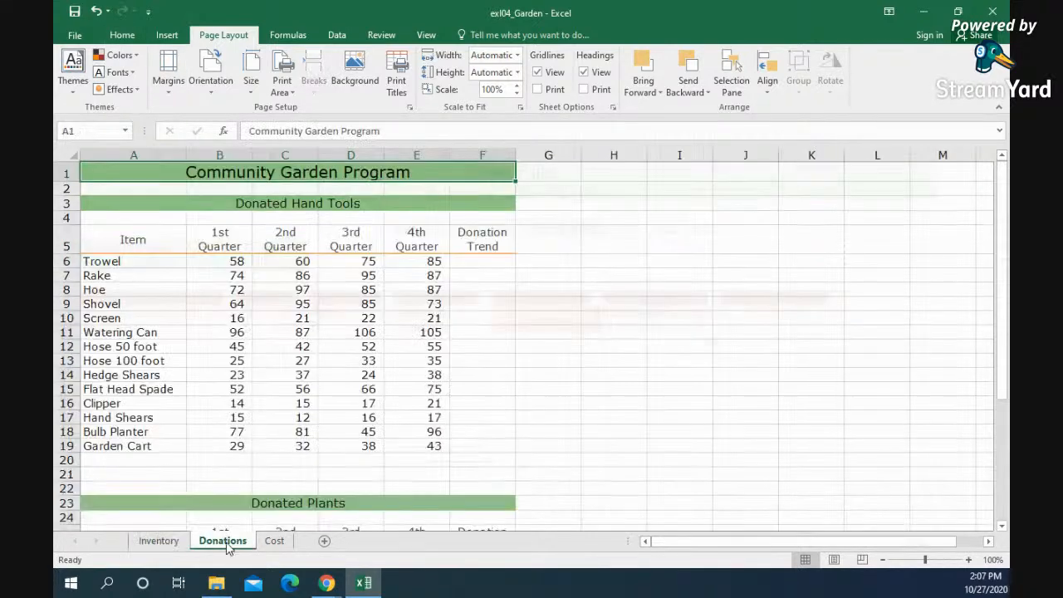
pyautogui.click(498, 388)
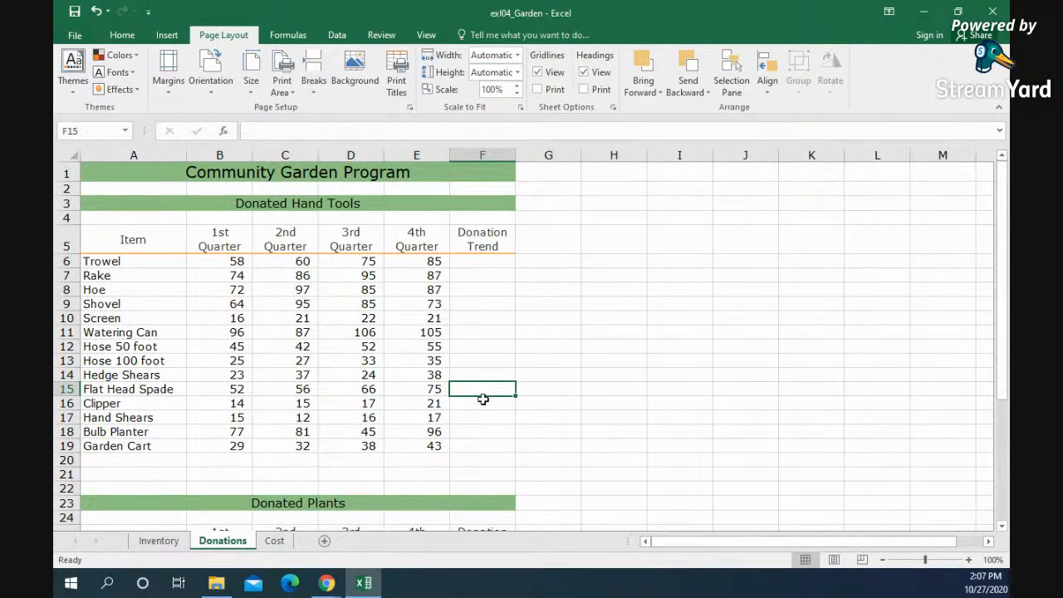
pyautogui.click(166, 35)
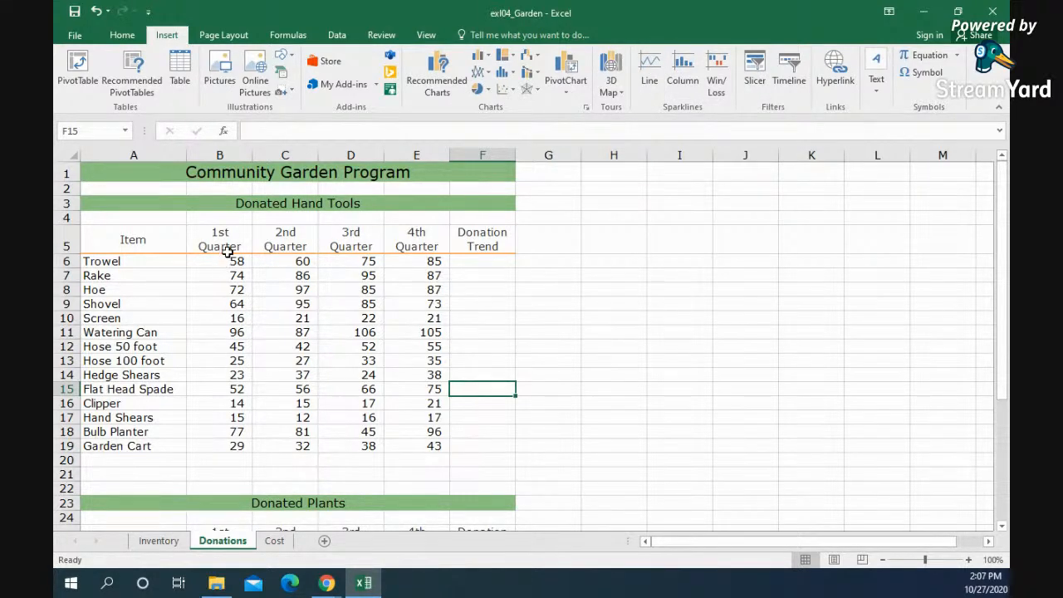
pyautogui.moveTo(222, 264); pyautogui.dragTo(408, 448)
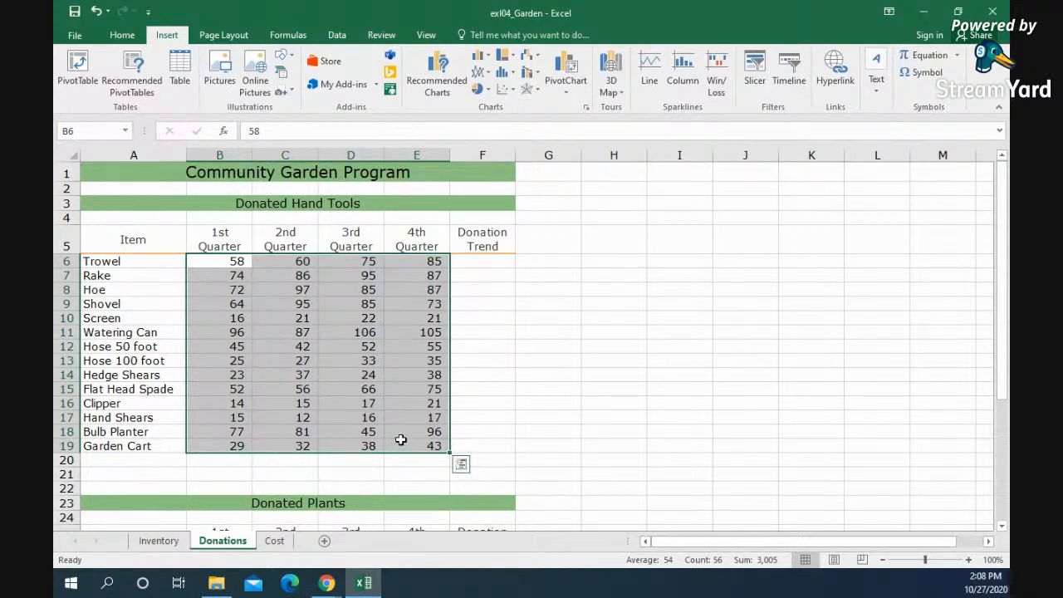
pyautogui.click(646, 73)
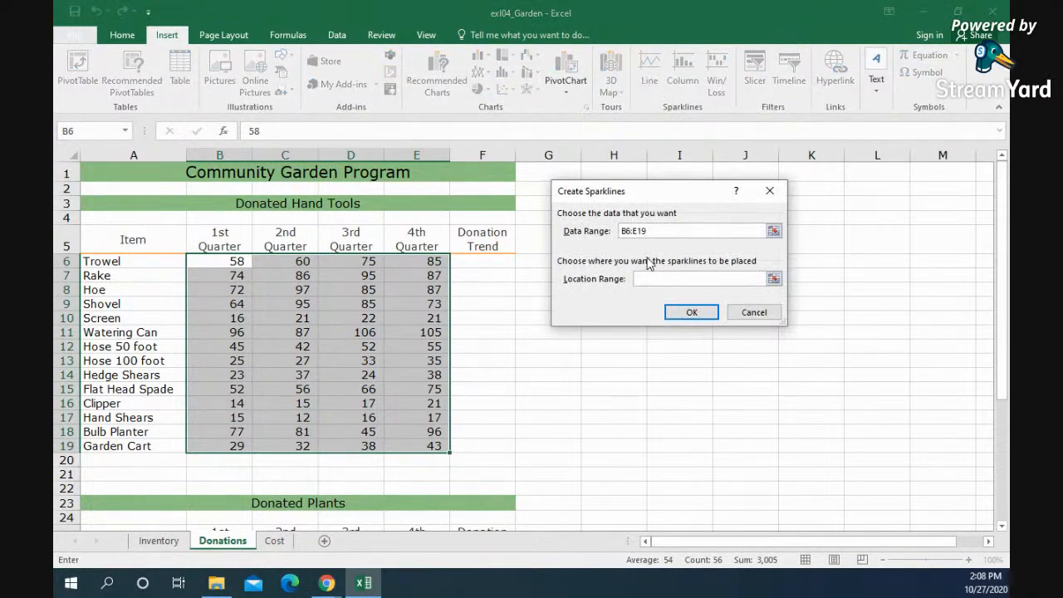
pyautogui.moveTo(474, 262); pyautogui.dragTo(476, 451)
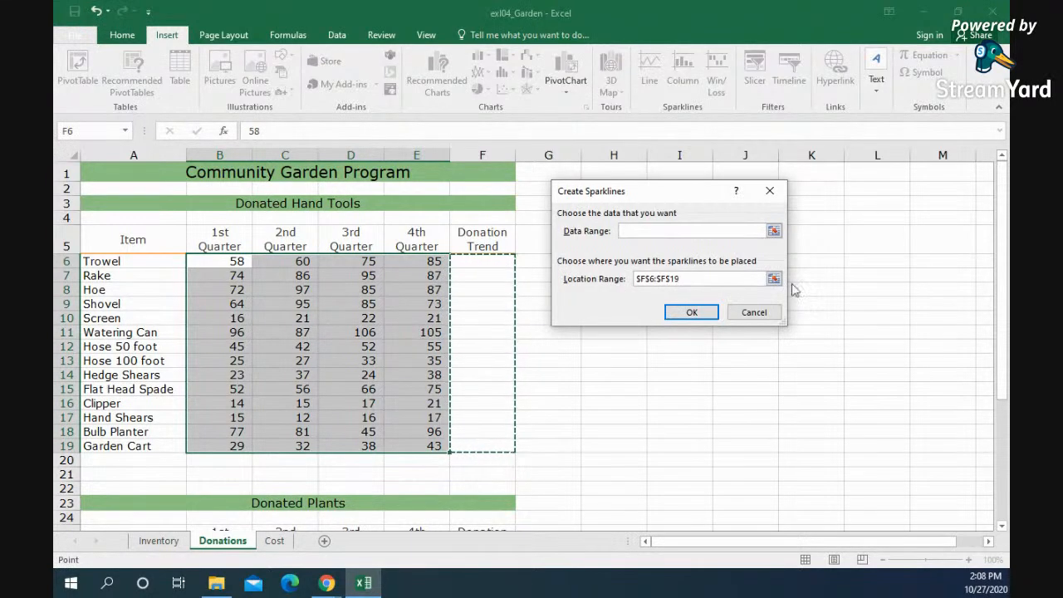
pyautogui.click(697, 317)
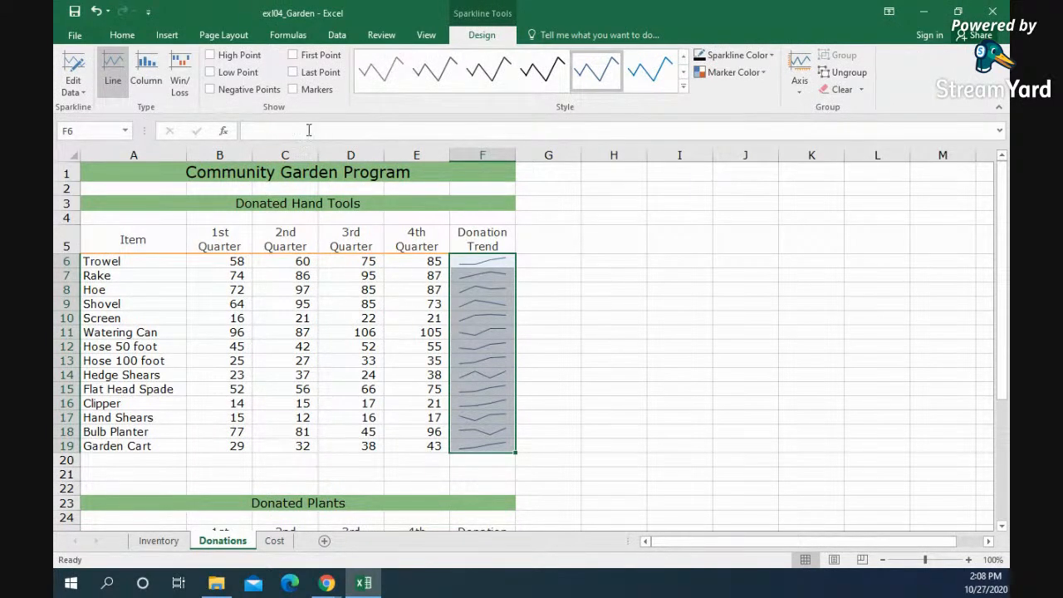
# Step: Mark the high points on the Donation Trend sparklines and enlarge the sheet to 140% to inspect them
pyautogui.click(210, 55)
pyautogui.click(968, 560)
pyautogui.click(968, 560)
pyautogui.click(968, 560)
pyautogui.click(968, 560)
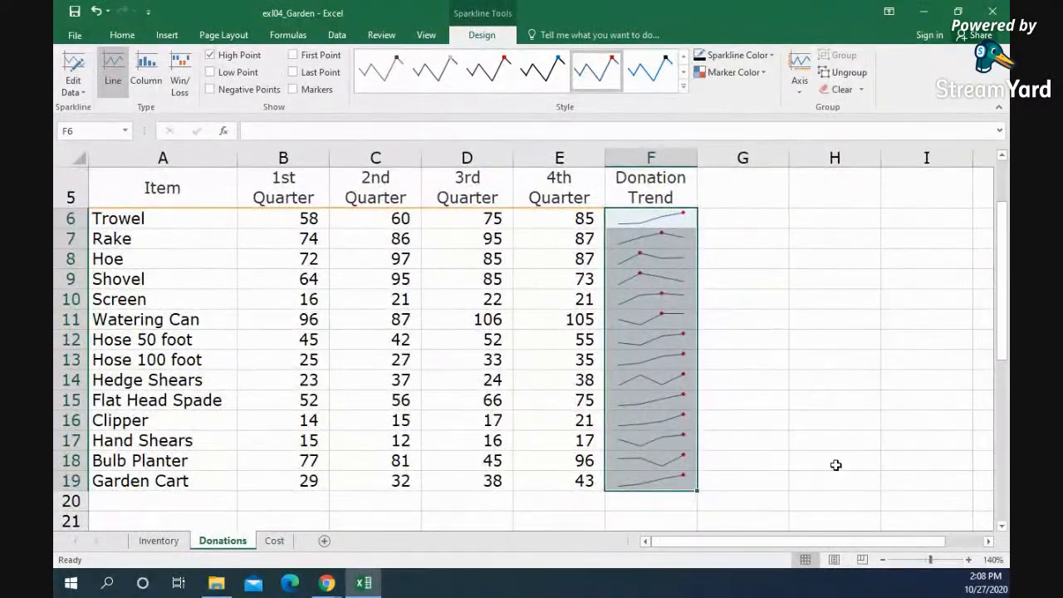
pyautogui.moveTo(1002, 339); pyautogui.dragTo(1002, 339)
pyautogui.click(742, 458)
# Step: Look over the shovel and rake cost tables on the Cost sheet
pyautogui.click(274, 541)
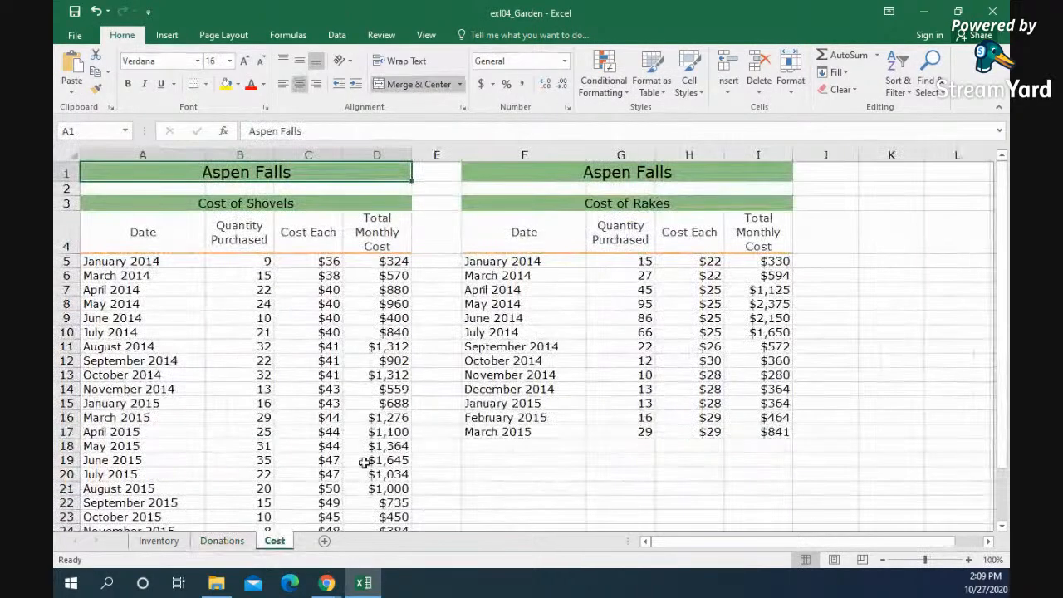
pyautogui.scroll(-3, 379, 451)
pyautogui.scroll(3, 379, 450)
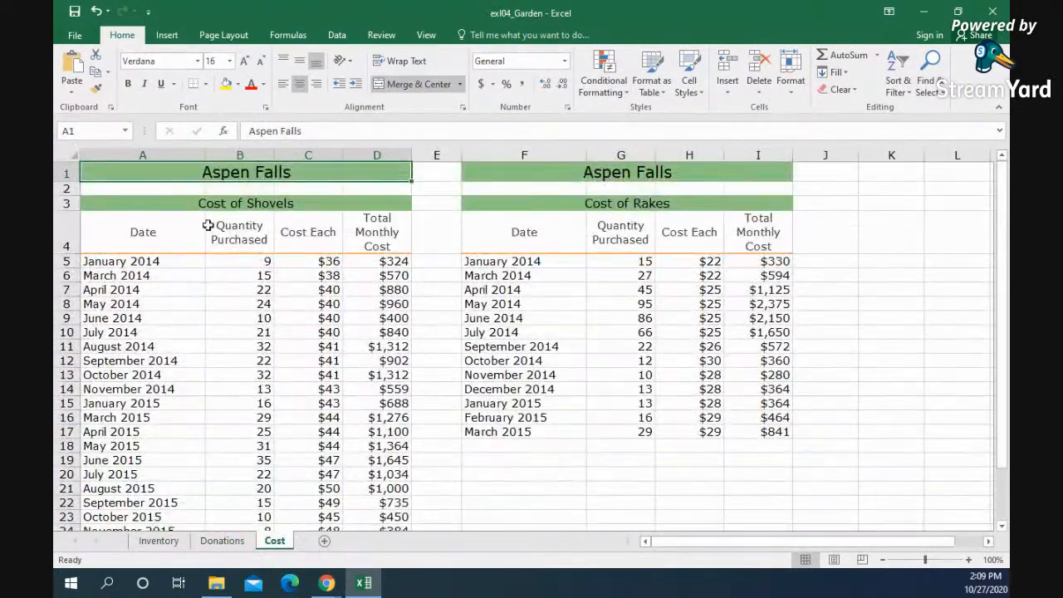
# Step: Create a new blank workbook and enlarge its view to 160%
pyautogui.click(70, 33)
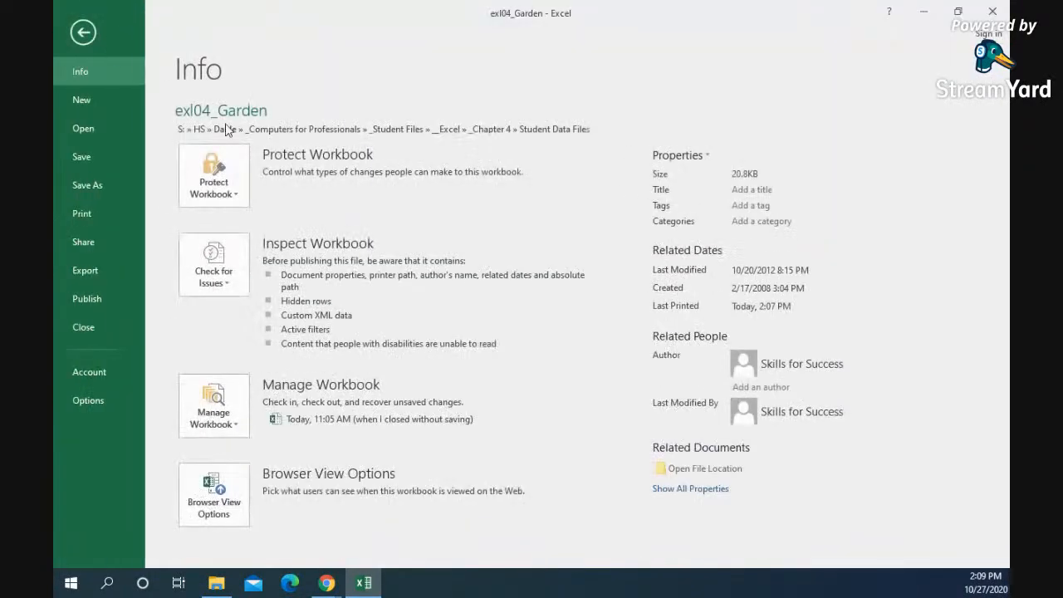
pyautogui.click(95, 98)
pyautogui.click(266, 247)
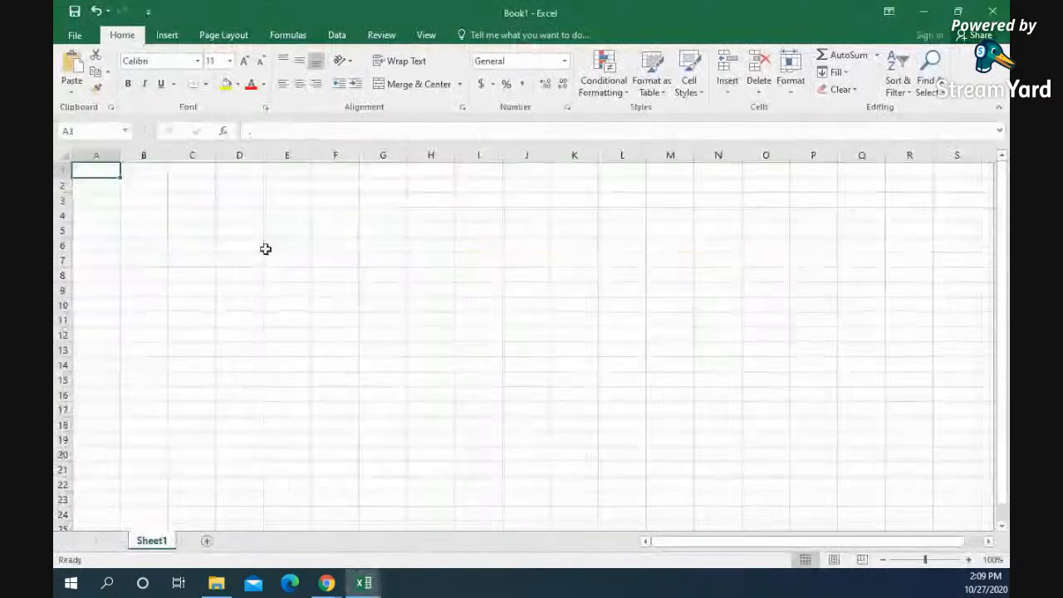
pyautogui.click(968, 559)
pyautogui.click(968, 559)
pyautogui.click(968, 558)
pyautogui.click(968, 558)
pyautogui.click(968, 559)
pyautogui.click(968, 558)
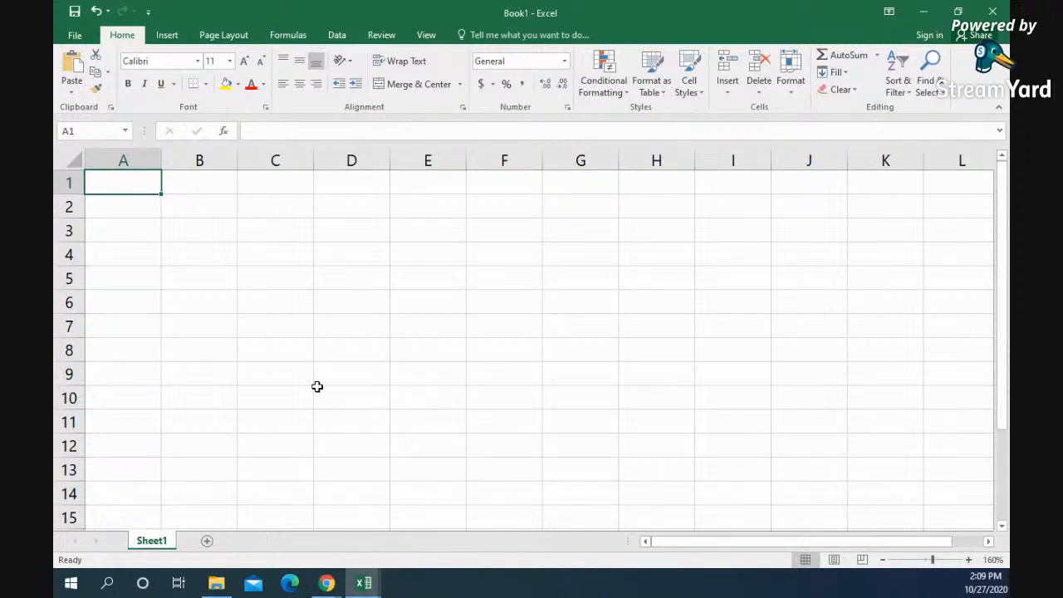
# Step: Enter the labels College Costs, Years to Repair and Interest Rate in C3:C5, and widen column C to fit them
pyautogui.click(275, 232)
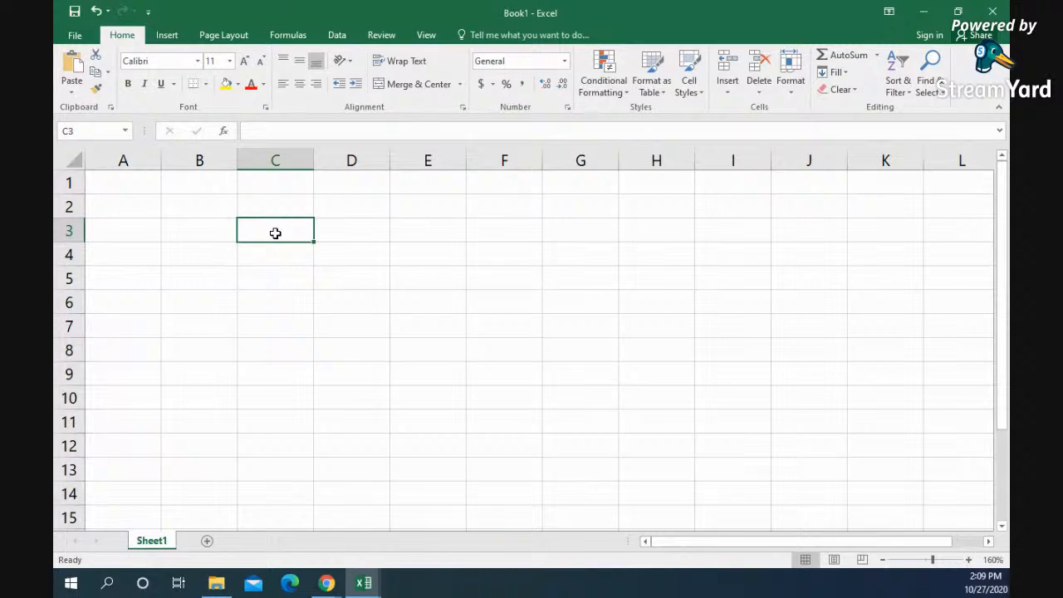
pyautogui.write('Coll')
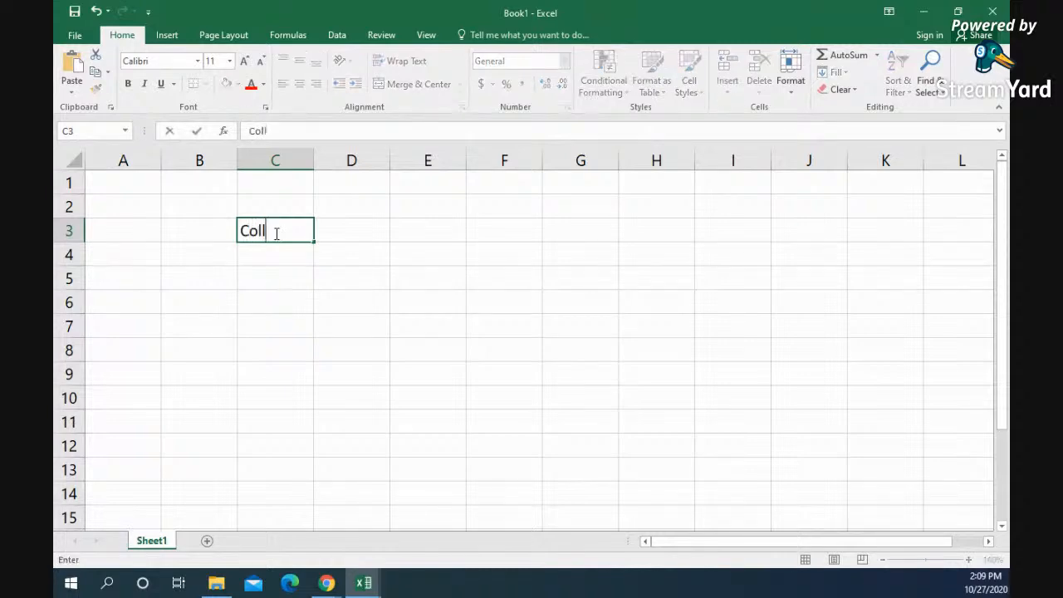
pyautogui.write('ege Costs')
pyautogui.press('Return')
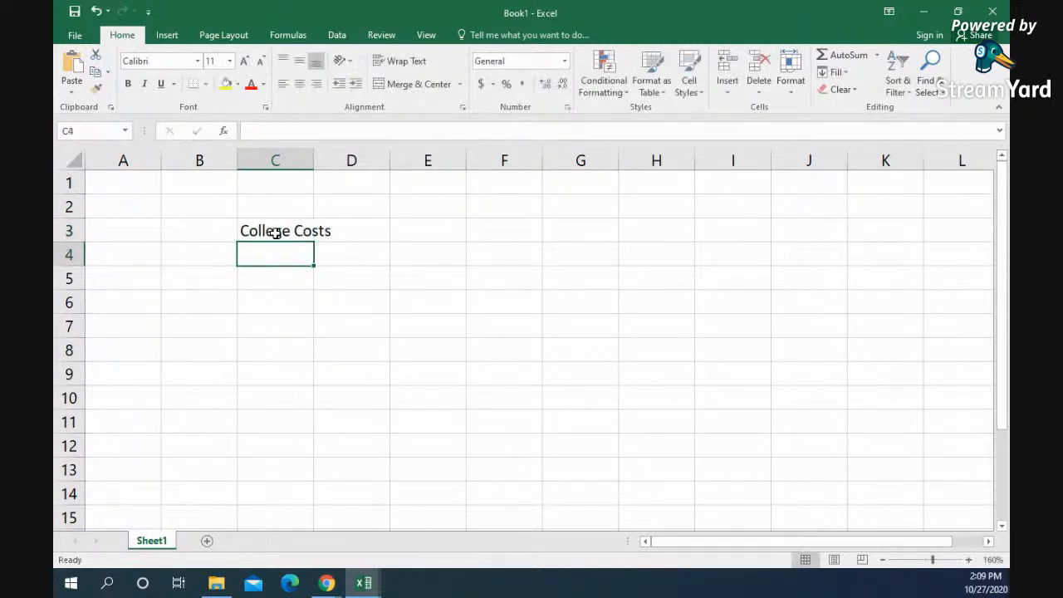
pyautogui.write('Years to Re')
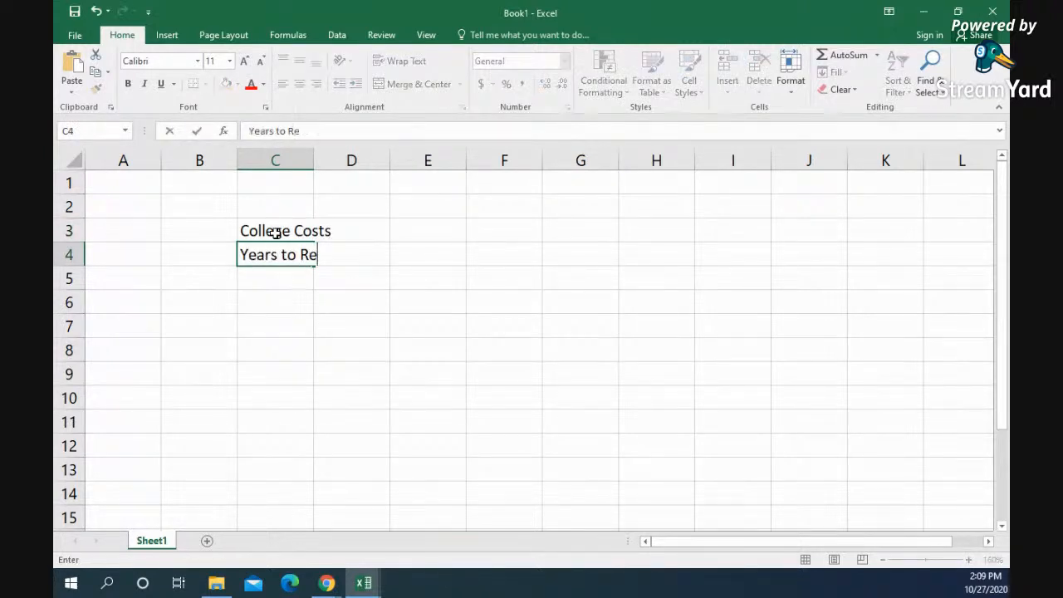
pyautogui.write('pair')
pyautogui.press('Return')
pyautogui.write('Interes')
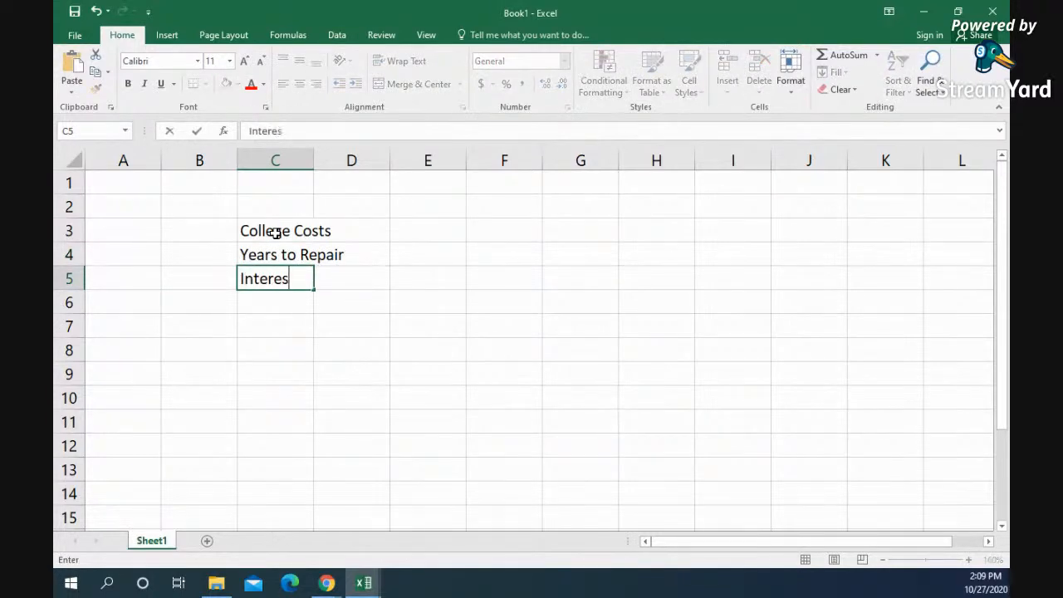
pyautogui.write('t Rate')
pyautogui.press('Return')
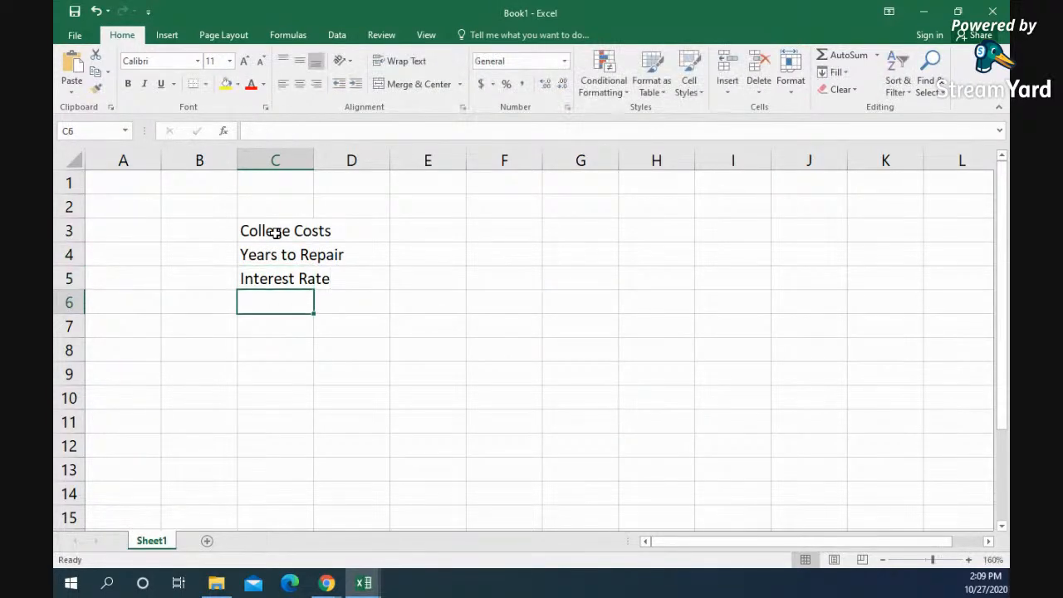
pyautogui.moveTo(312, 158); pyautogui.dragTo(356, 158)
# Step: Enter 18000 as the College Costs amount in D3
pyautogui.click(391, 237)
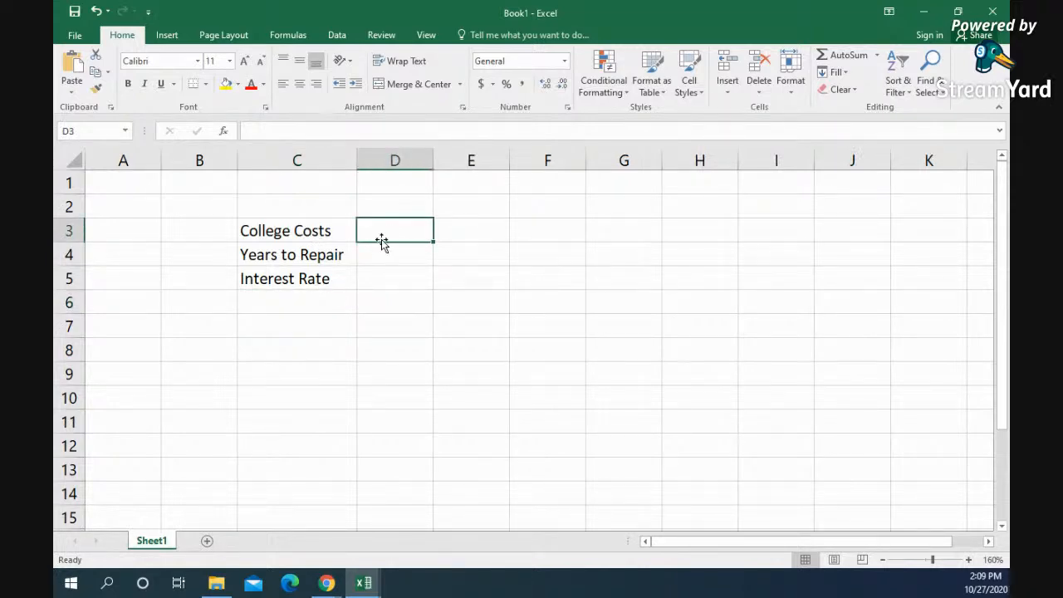
pyautogui.write('18000')
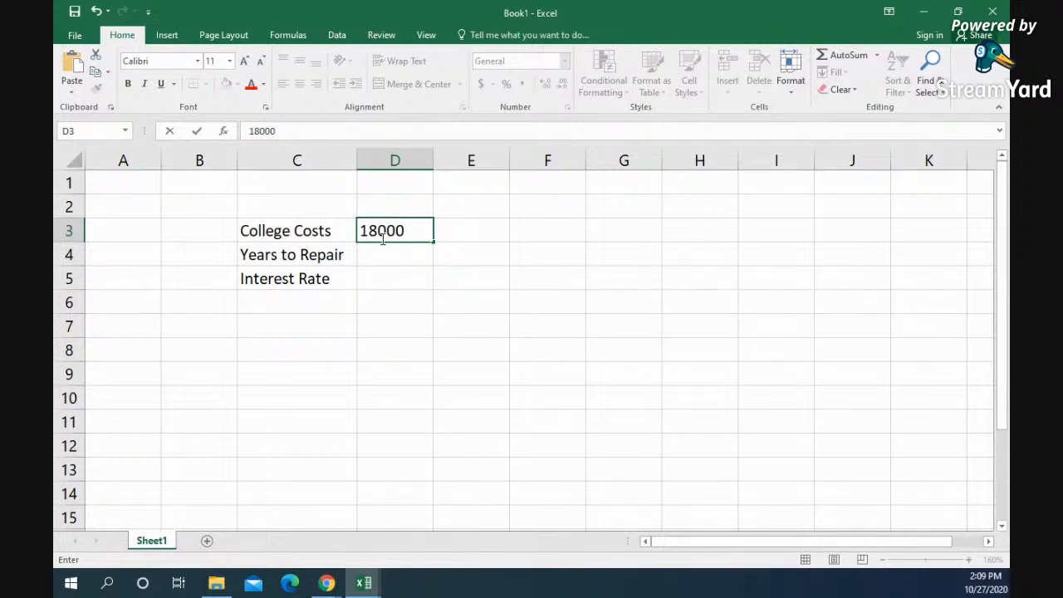
pyautogui.press('Left')
pyautogui.press('Right')
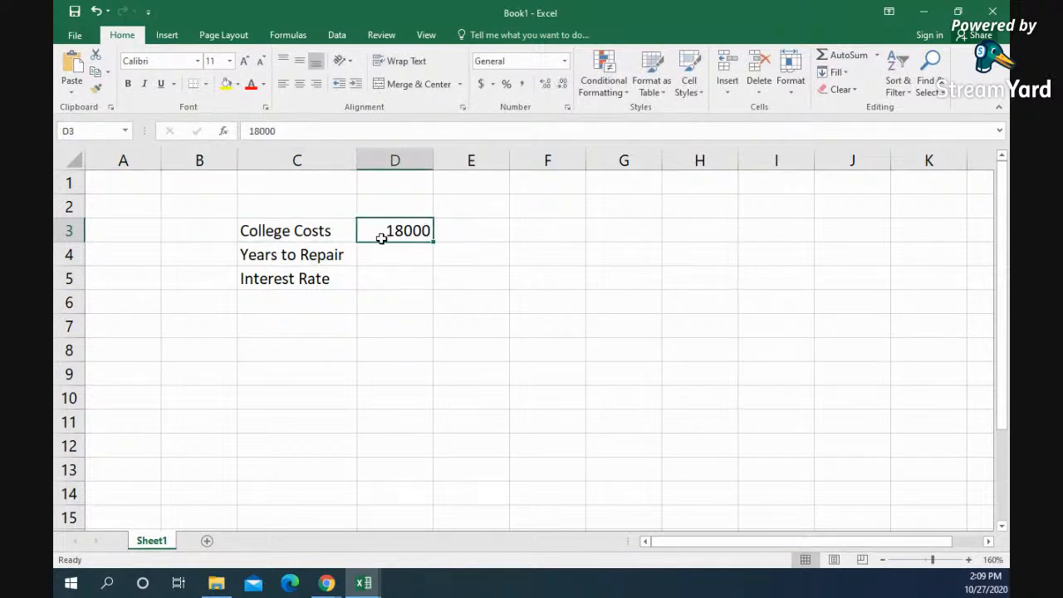
# Step: Set College Costs to 12000 in D3, the years to 15 in D4 and the Interest Rate to .065 in D5
pyautogui.write('12000')
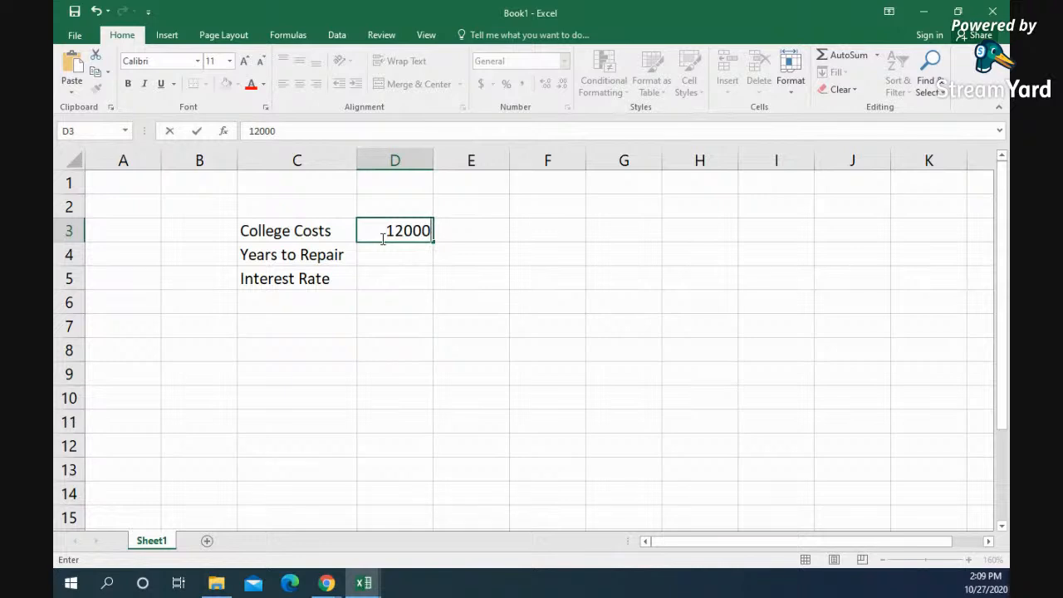
pyautogui.press('Return')
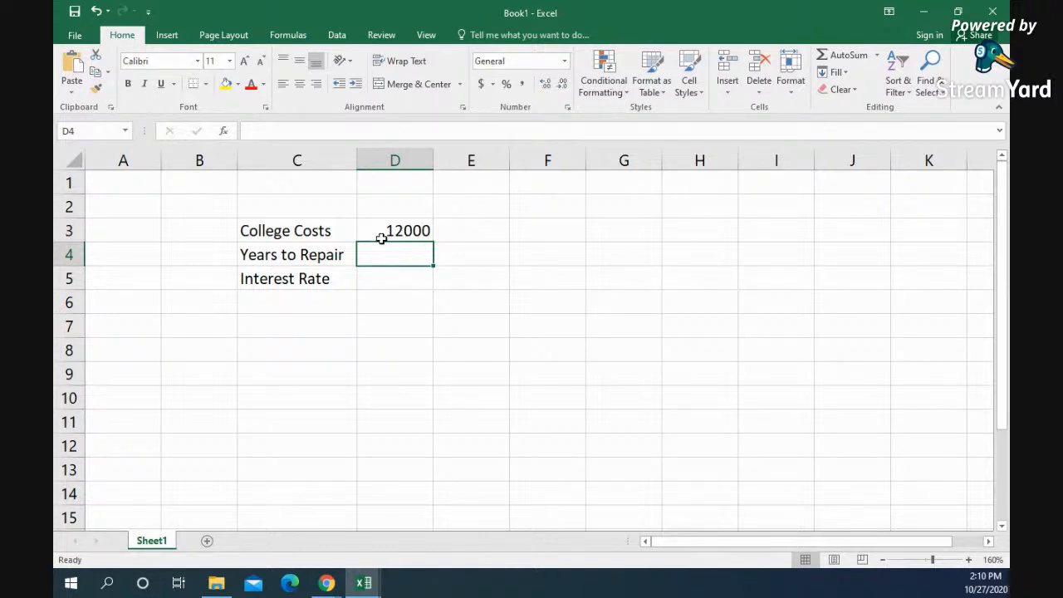
pyautogui.write('15')
pyautogui.press('Return')
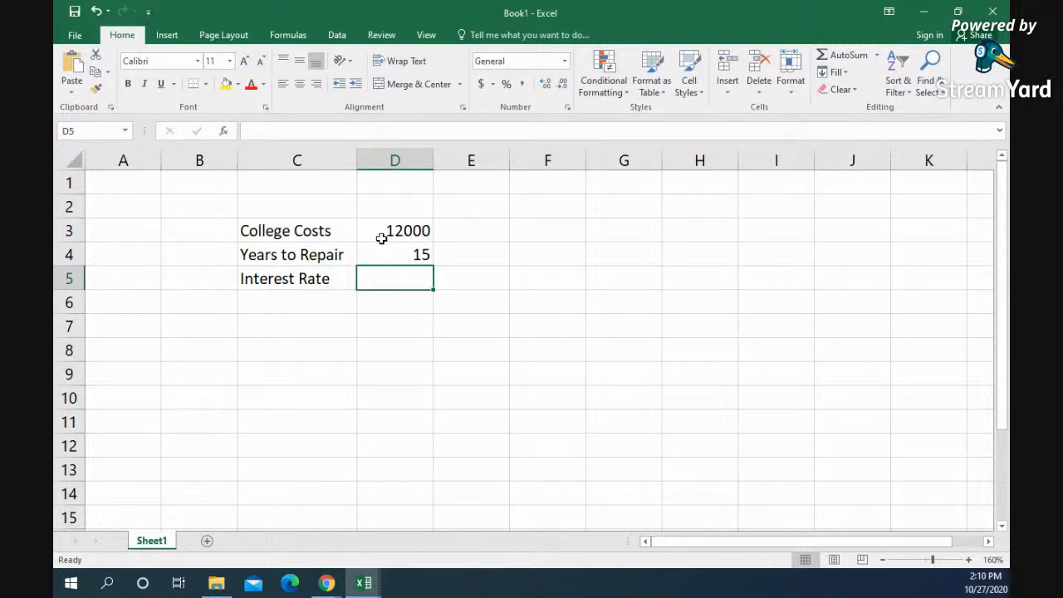
pyautogui.write('.065')
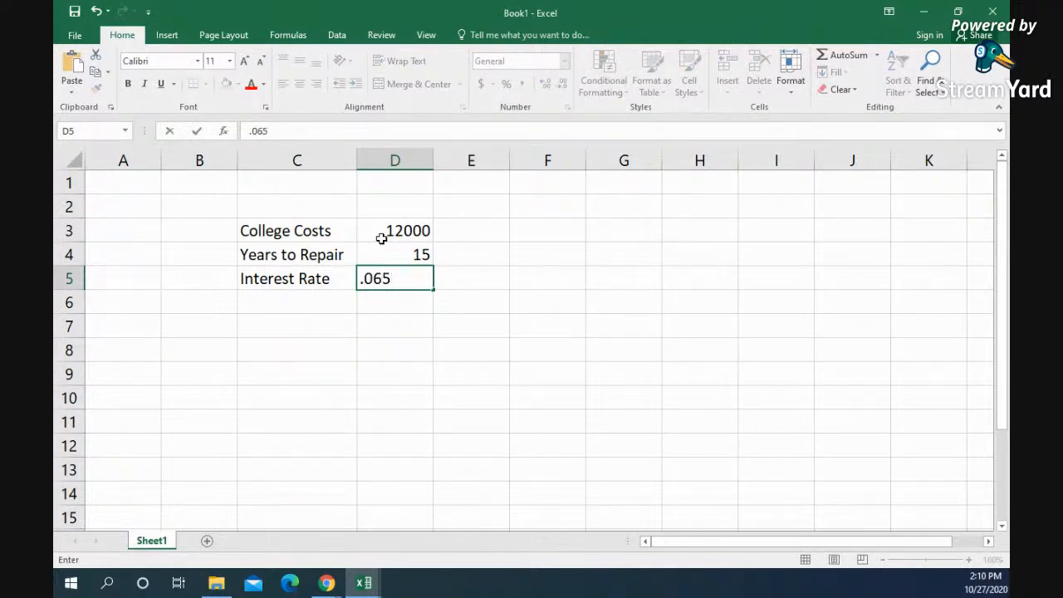
pyautogui.press('Return')
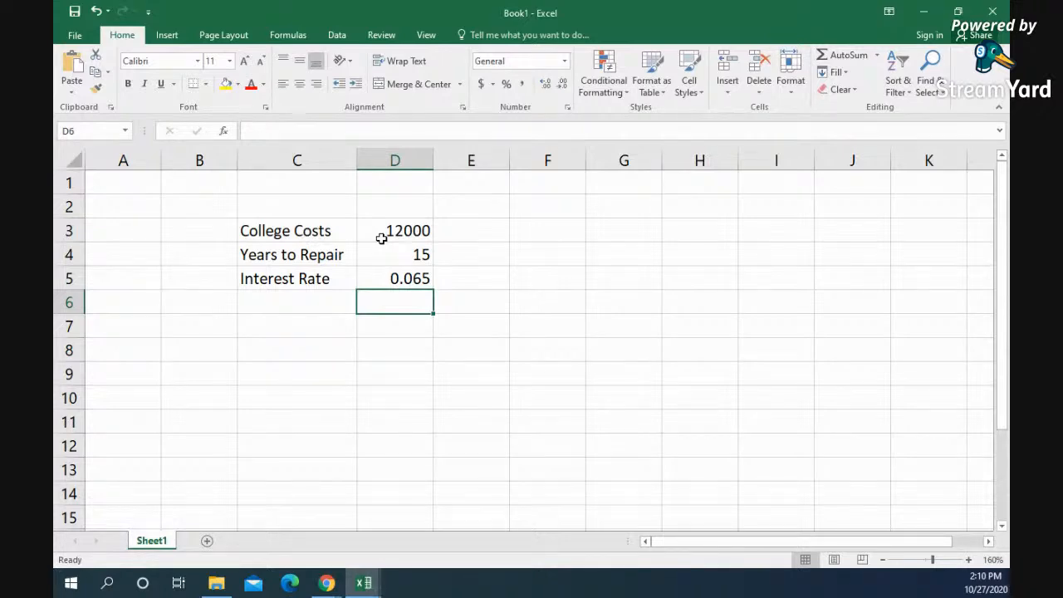
# Step: Convert the repayment years to months in E4 with the formula =D4*12
pyautogui.press('Up')
pyautogui.press('Up')
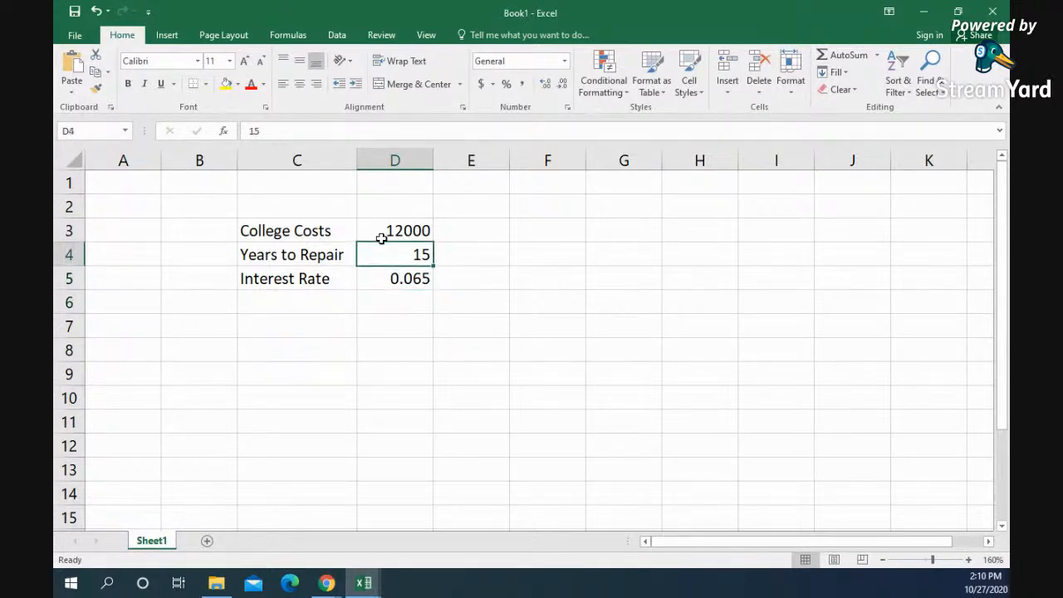
pyautogui.press('Right')
pyautogui.write('=')
pyautogui.press('Left')
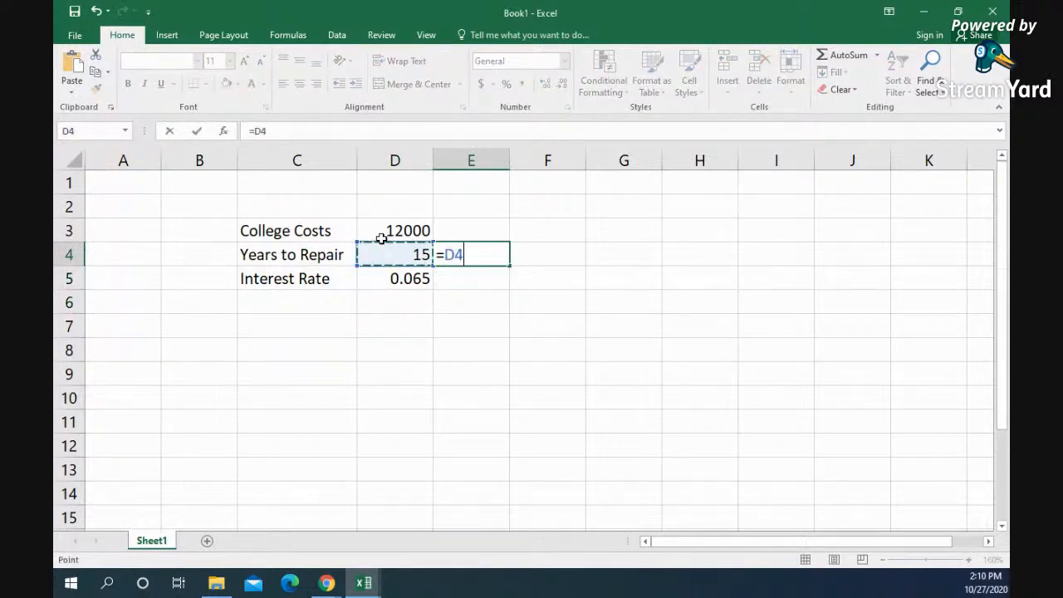
pyautogui.write('*12')
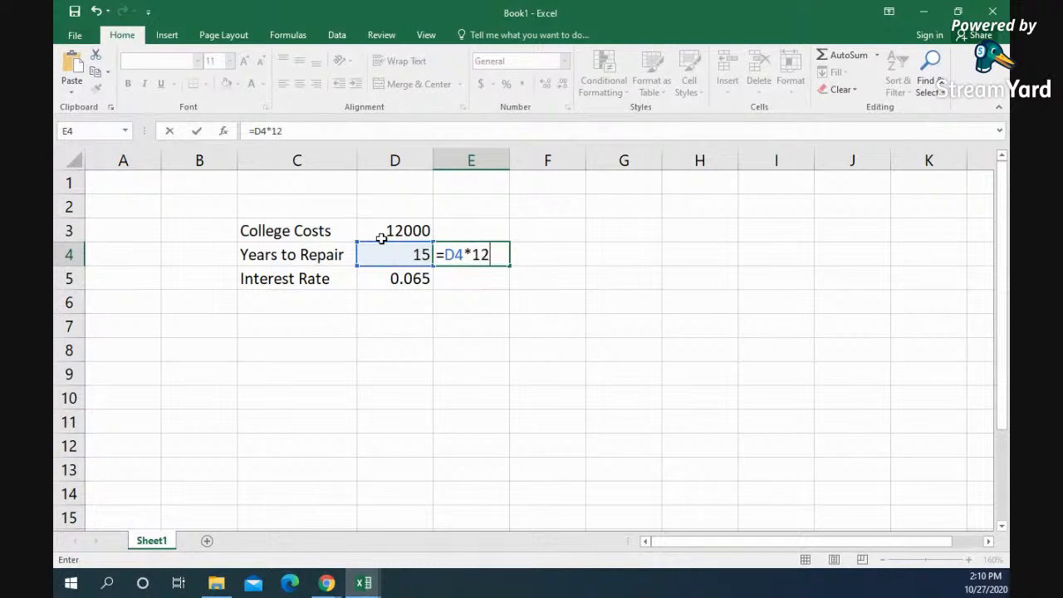
pyautogui.hotkey('ctrl', 'Return')
pyautogui.press('Return')
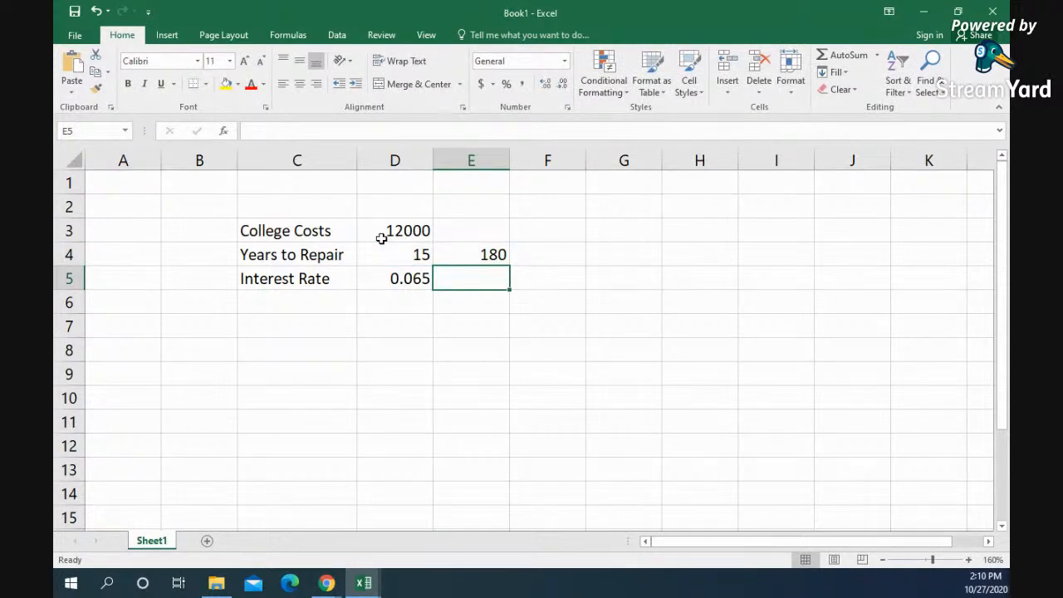
# Step: Insert the PMT function in E6 and move its arguments dialog clear of the loan data
pyautogui.press('Return')
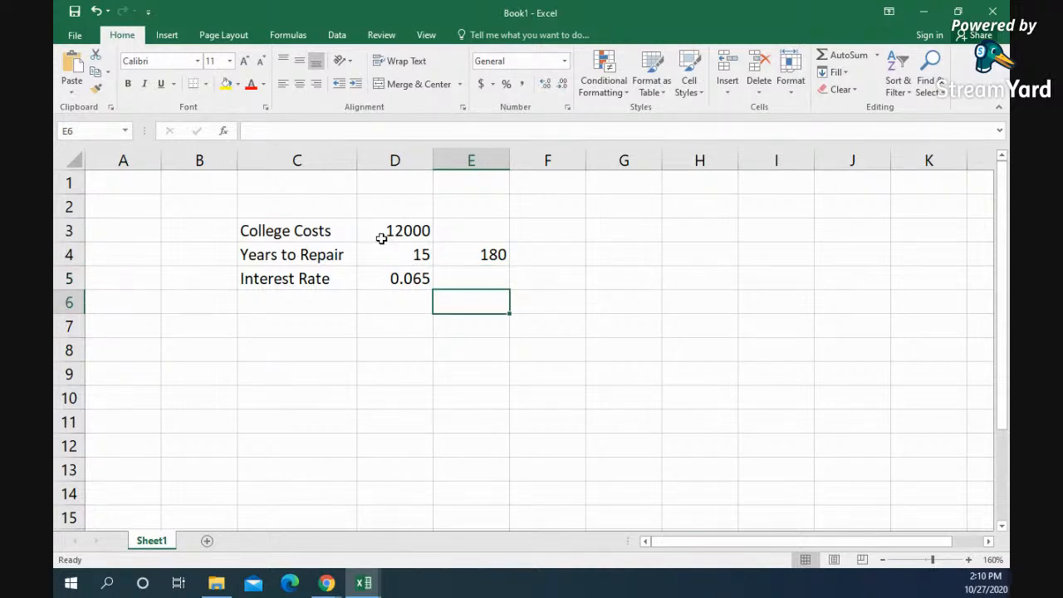
pyautogui.click(166, 38)
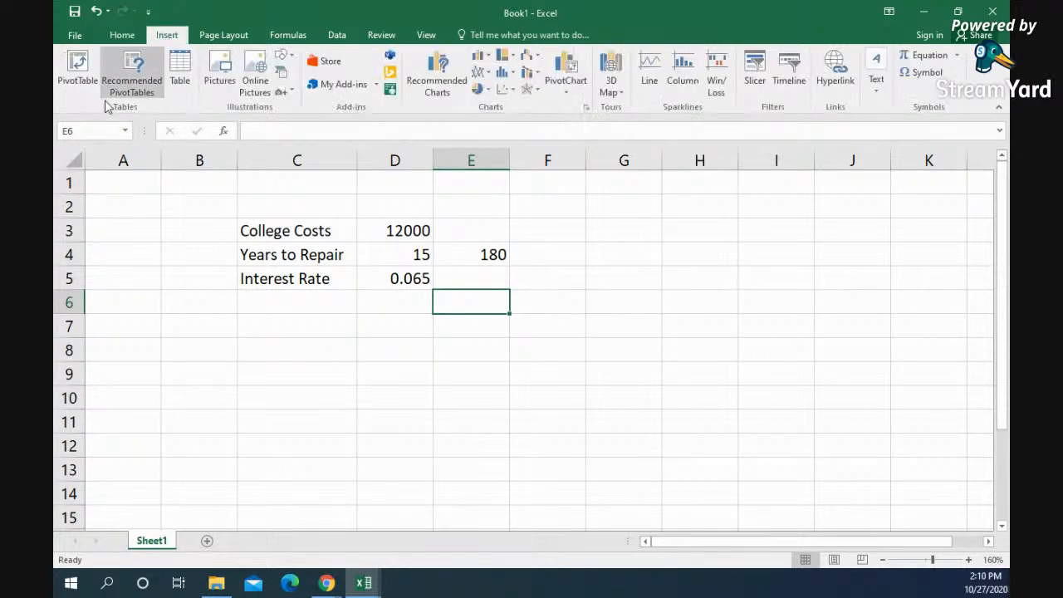
pyautogui.click(284, 37)
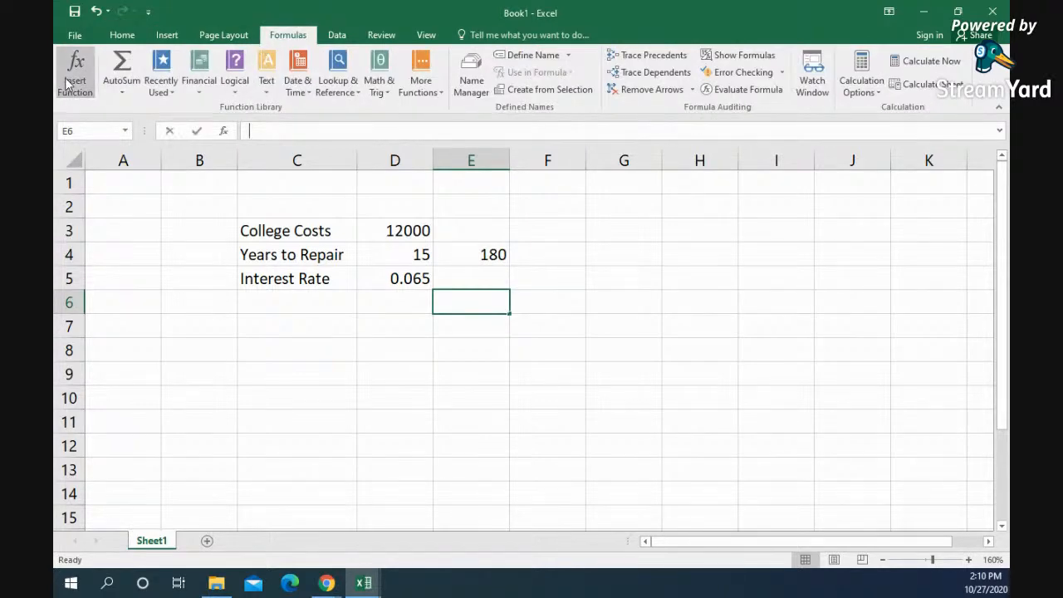
pyautogui.click(75, 73)
pyautogui.click(552, 252)
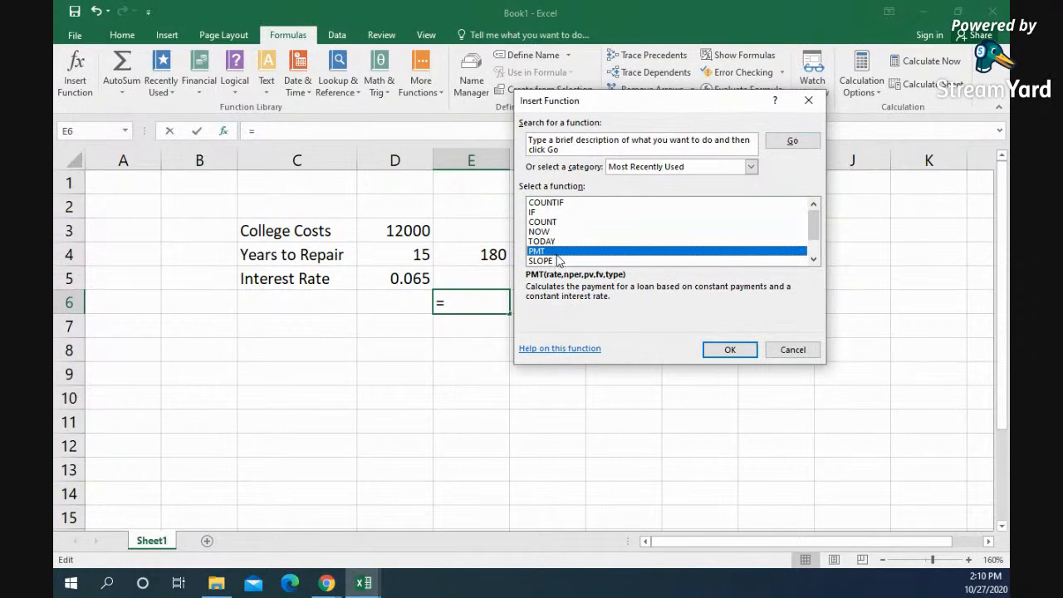
pyautogui.click(713, 355)
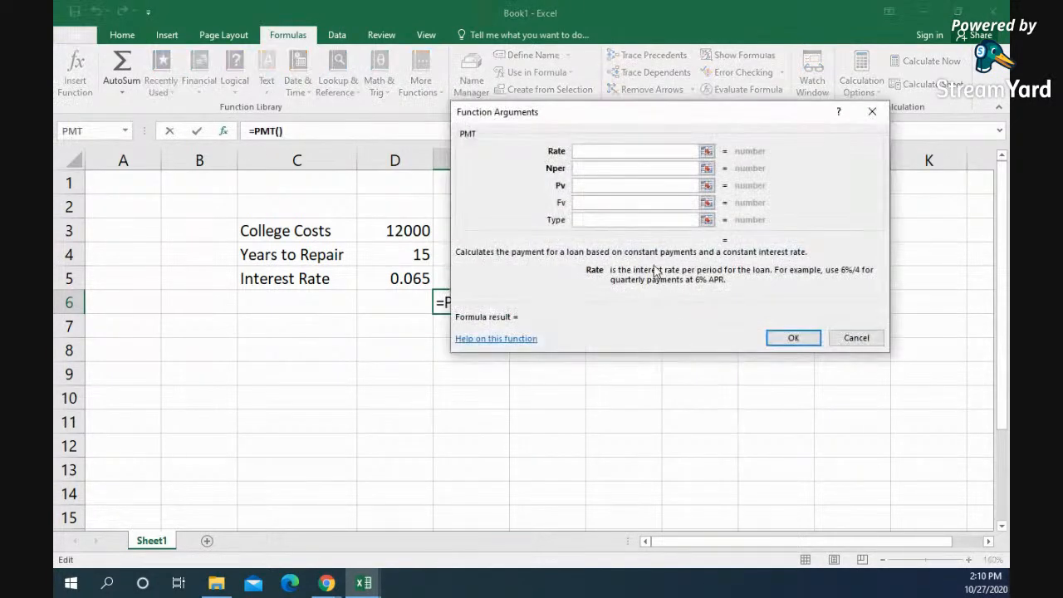
pyautogui.moveTo(599, 114); pyautogui.dragTo(683, 79)
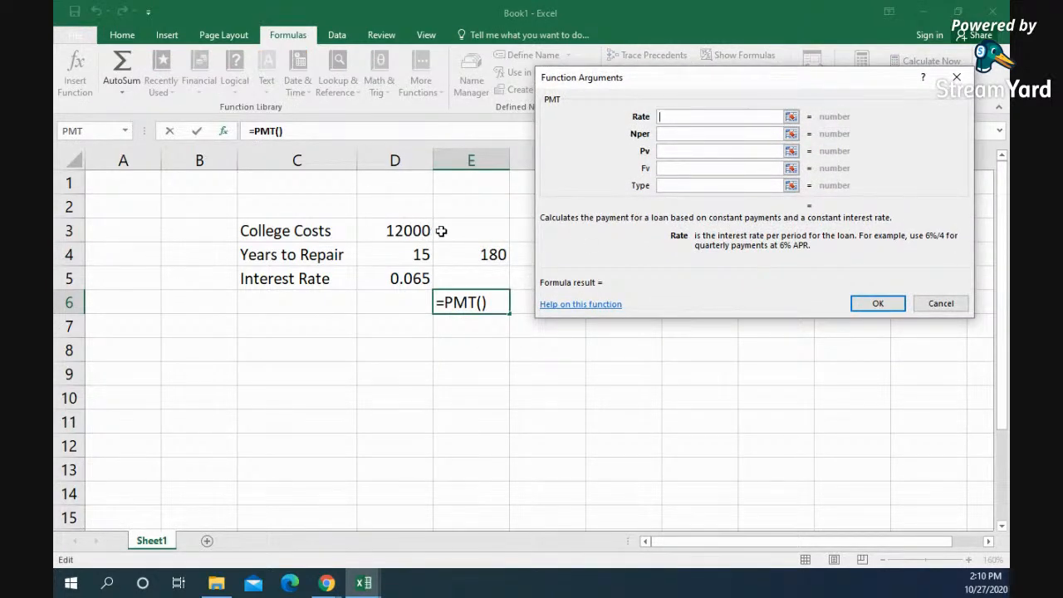
# Step: Complete the payment formula with D5 as the rate, E4 as the number of periods and D3 as the present value
pyautogui.click(398, 283)
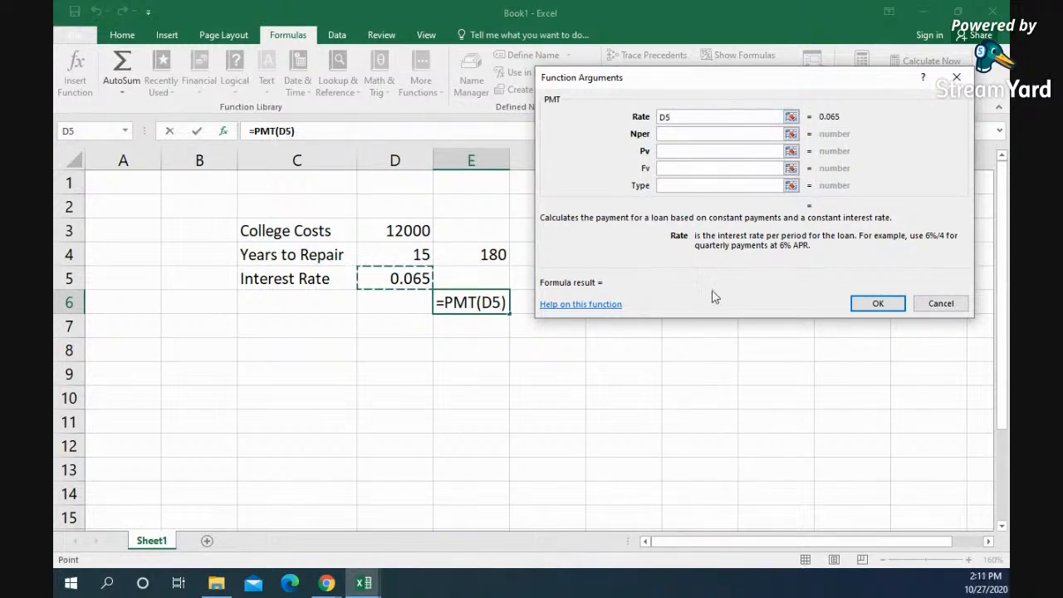
pyautogui.click(672, 134)
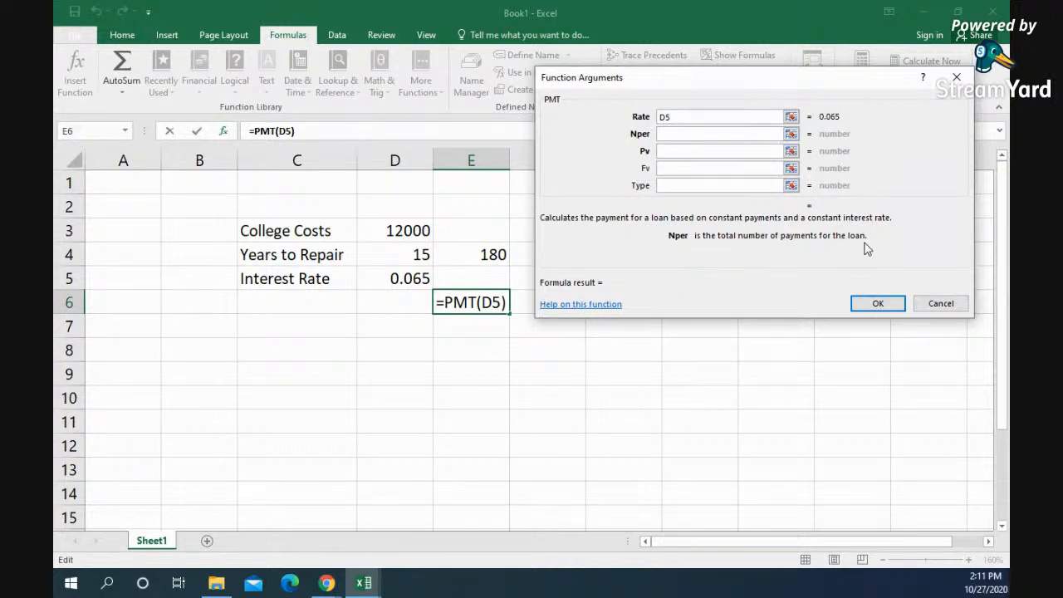
pyautogui.click(481, 254)
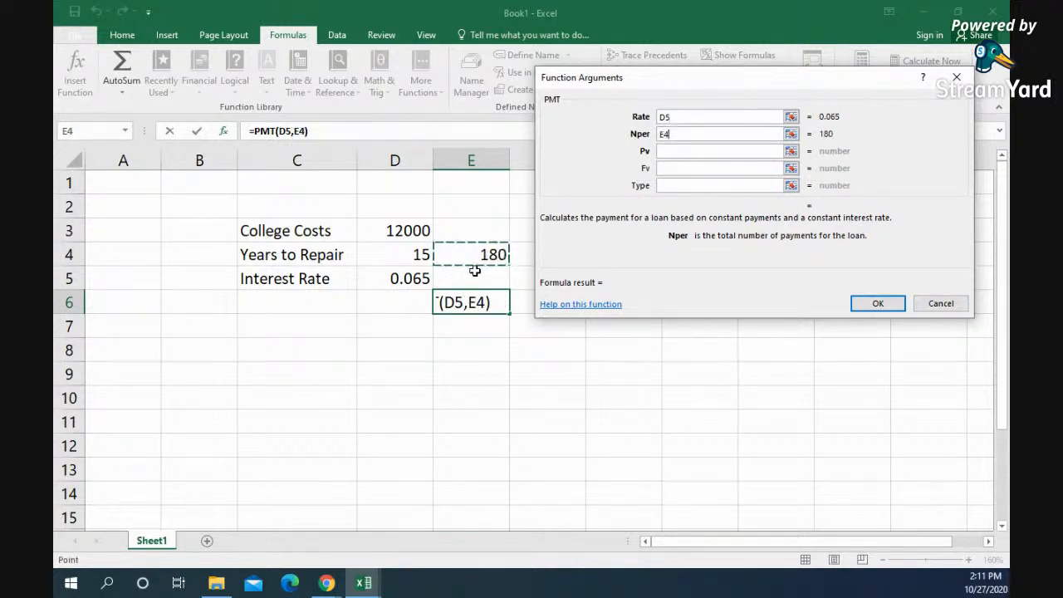
pyautogui.click(683, 152)
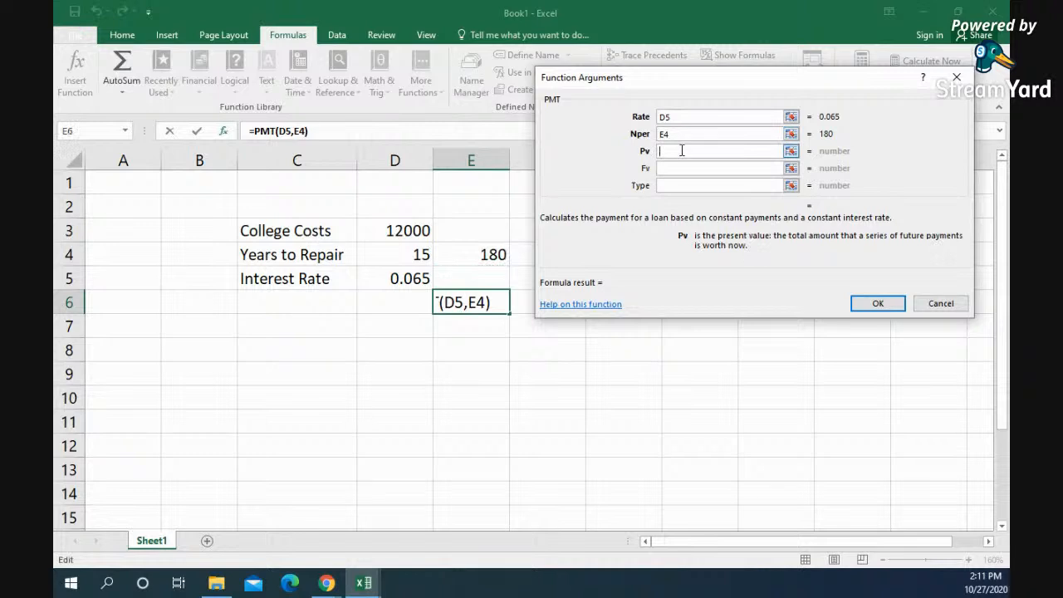
pyautogui.click(407, 234)
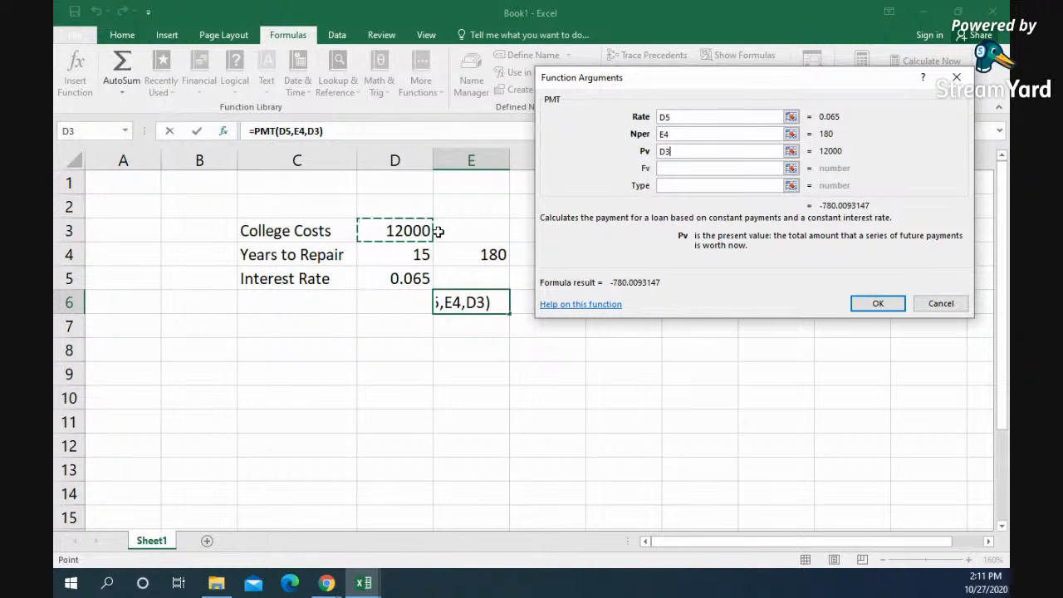
pyautogui.click(877, 304)
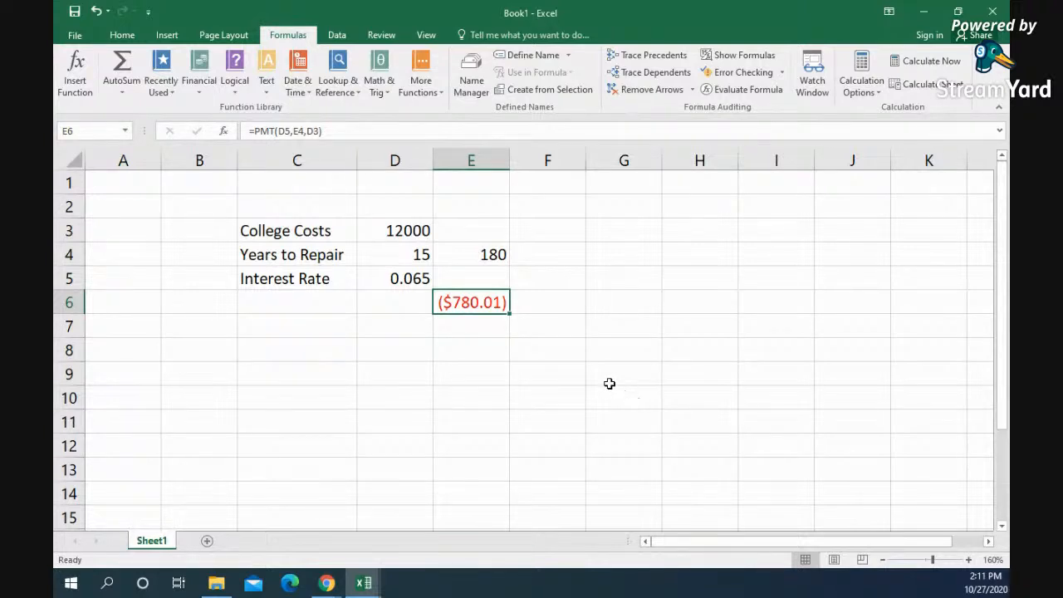
# Step: Set College Costs to 48000 in D3 and autofit column E to the payment amount
pyautogui.click(388, 230)
pyautogui.write('48000')
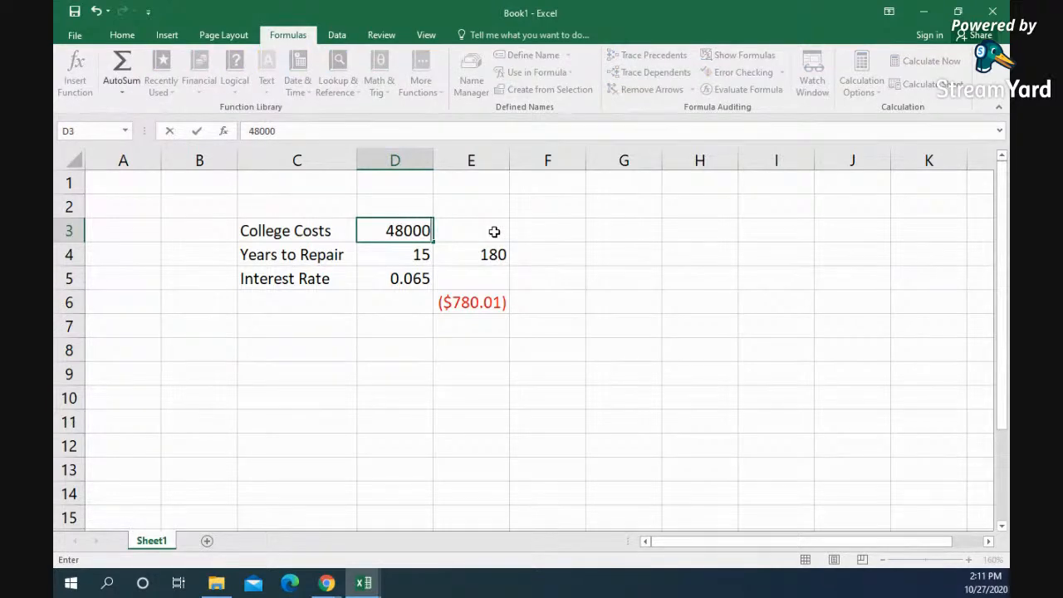
pyautogui.press('Return')
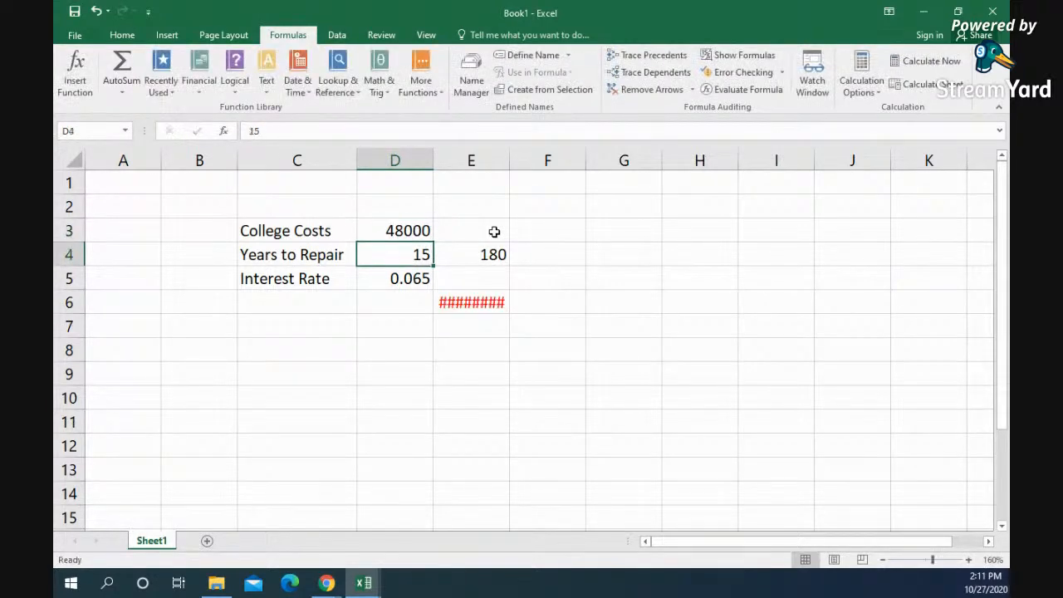
pyautogui.doubleClick(509, 159)
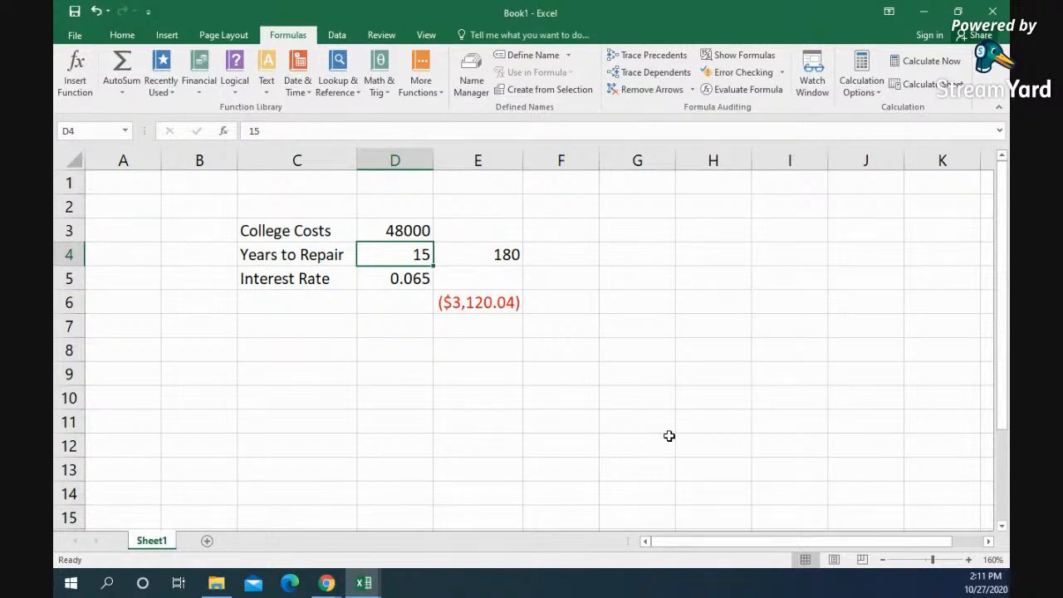
# Step: Enter 28000 in G3 as the first loan amount of a separate comparison
pyautogui.click(626, 230)
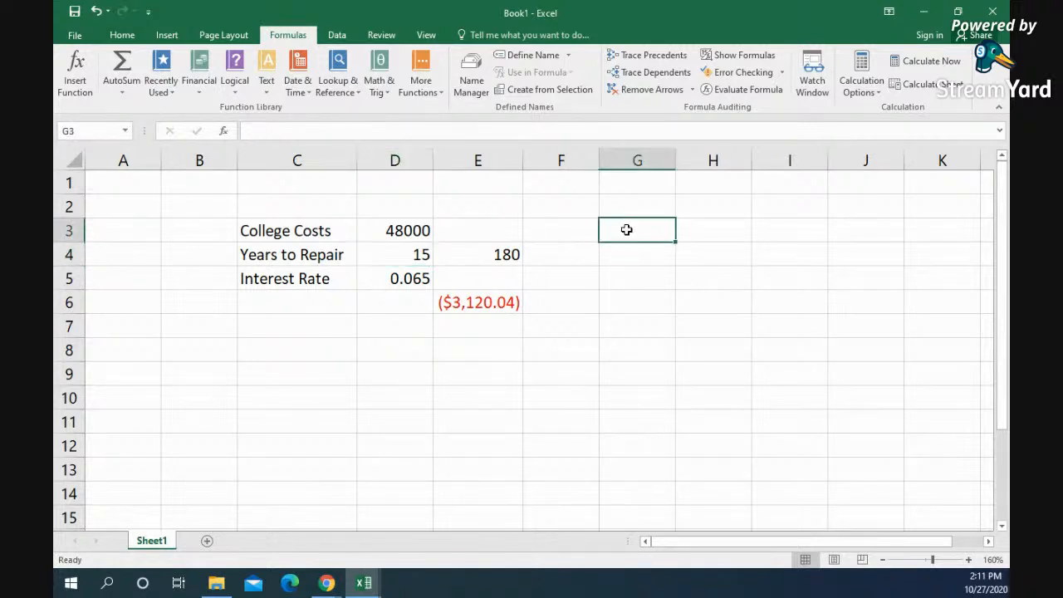
pyautogui.write('28')
pyautogui.press('BackSpace')
pyautogui.press('BackSpace')
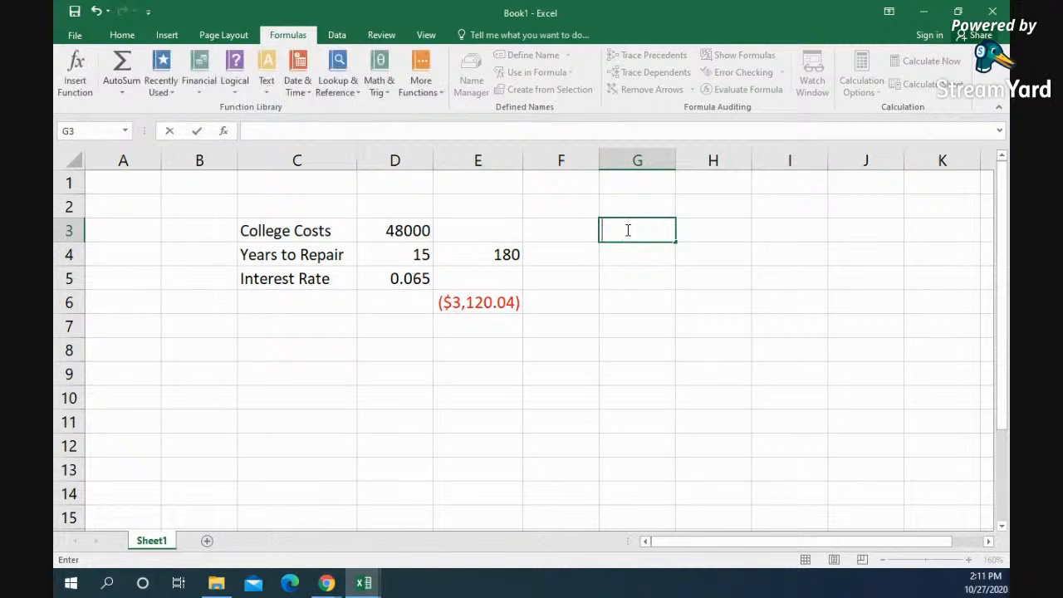
pyautogui.write('28000')
pyautogui.press('Return')
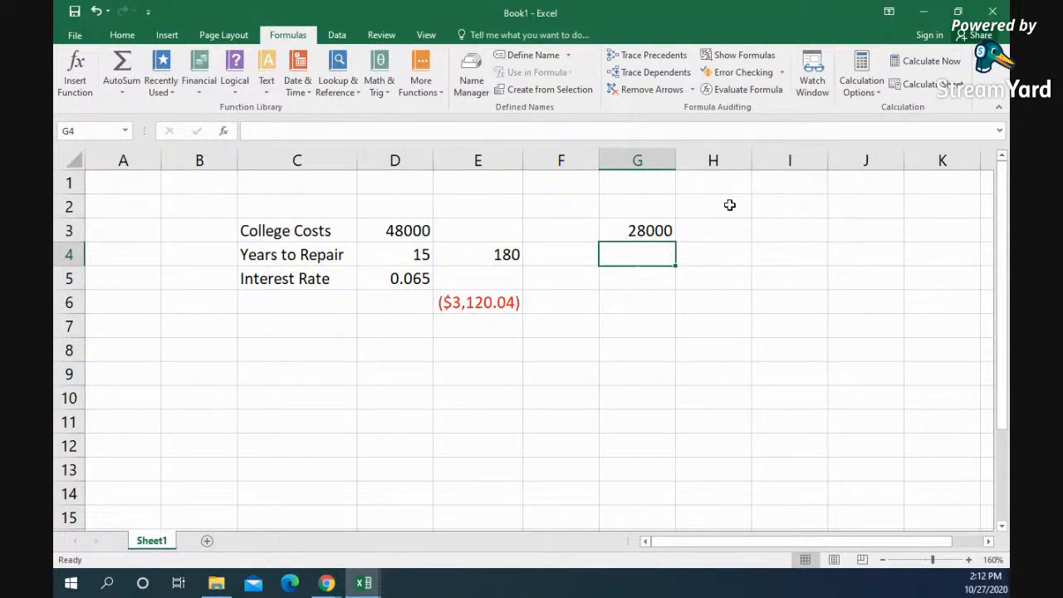
# Step: Enter the loan amounts 18000 in H3 and 9000 in I3
pyautogui.click(707, 232)
pyautogui.click(642, 260)
pyautogui.click(631, 230)
pyautogui.click(720, 236)
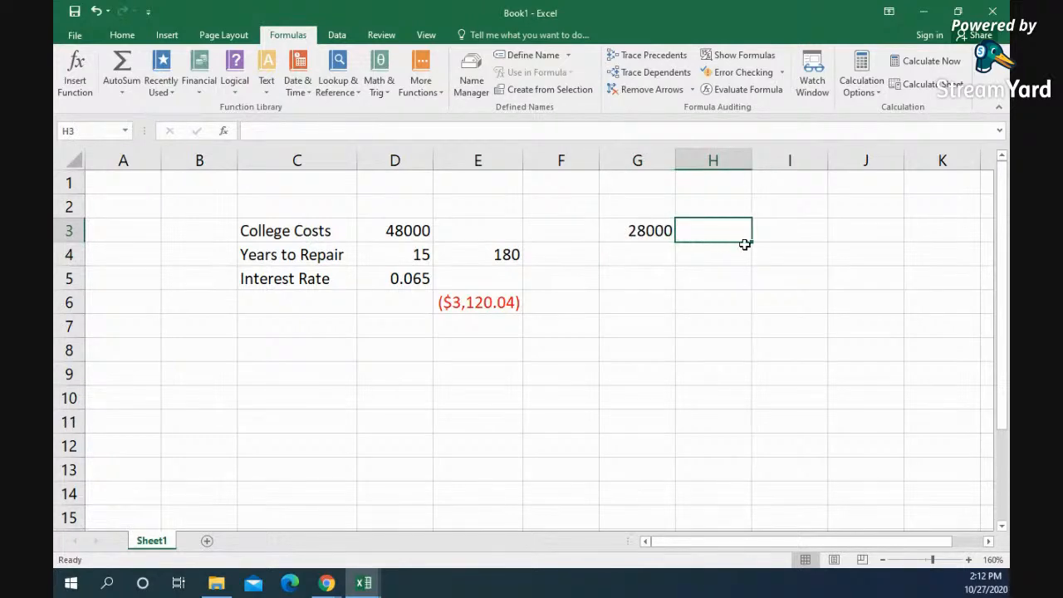
pyautogui.write('18000')
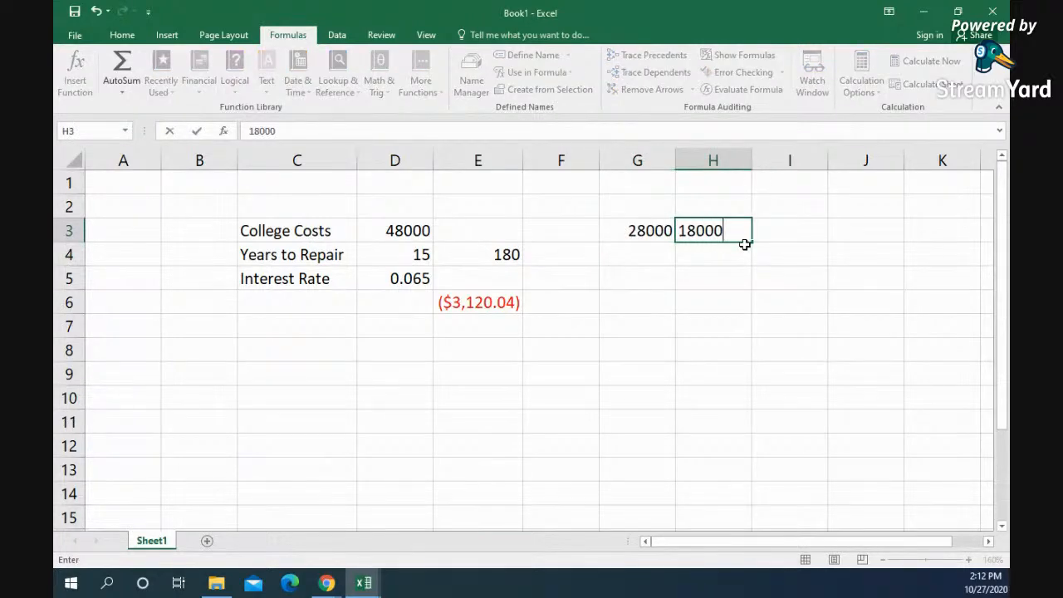
pyautogui.press('Tab')
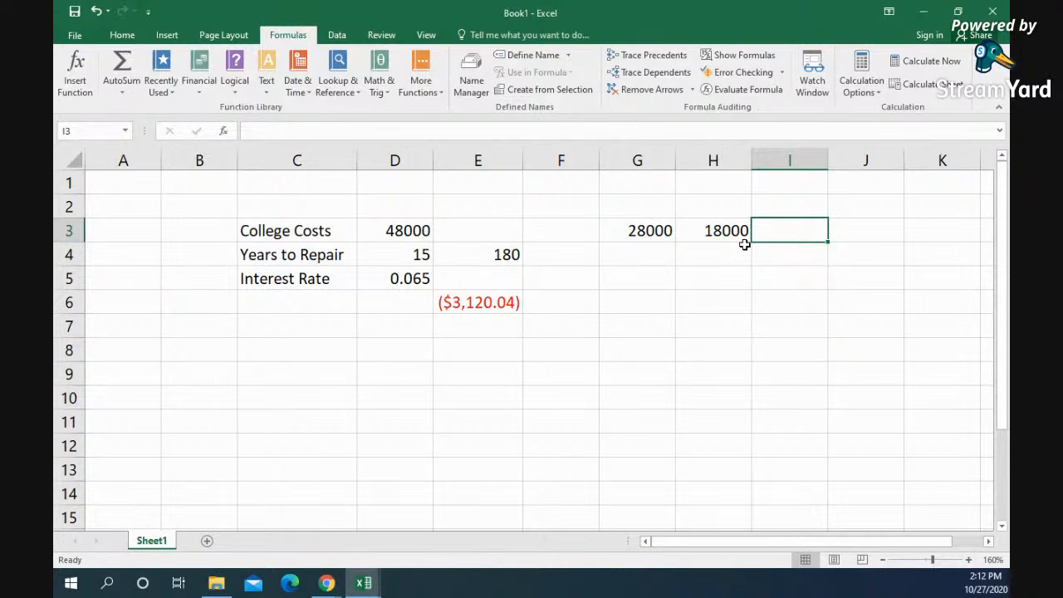
pyautogui.write('9000')
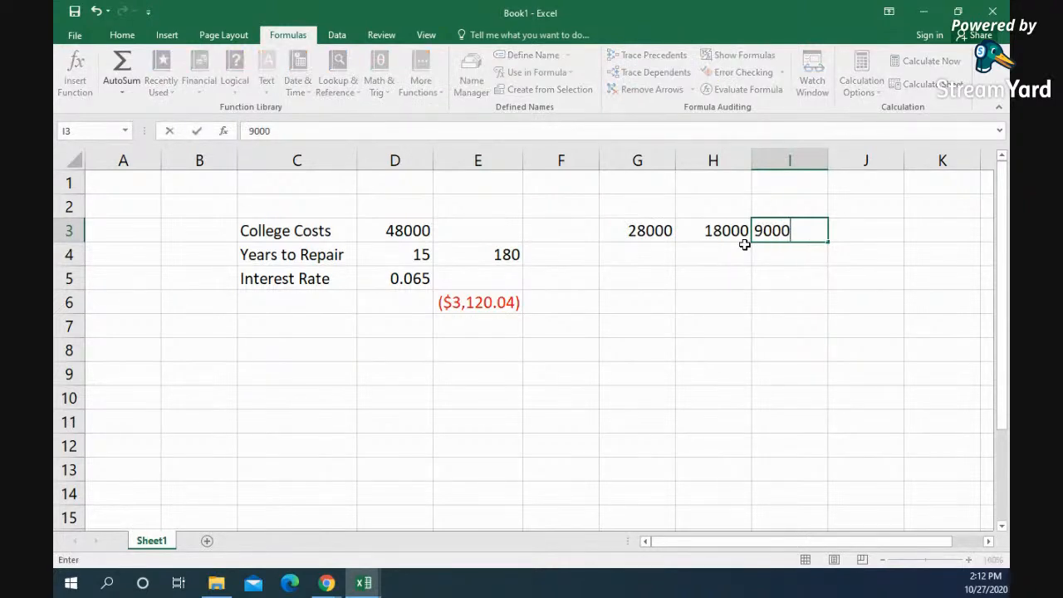
pyautogui.press('Return')
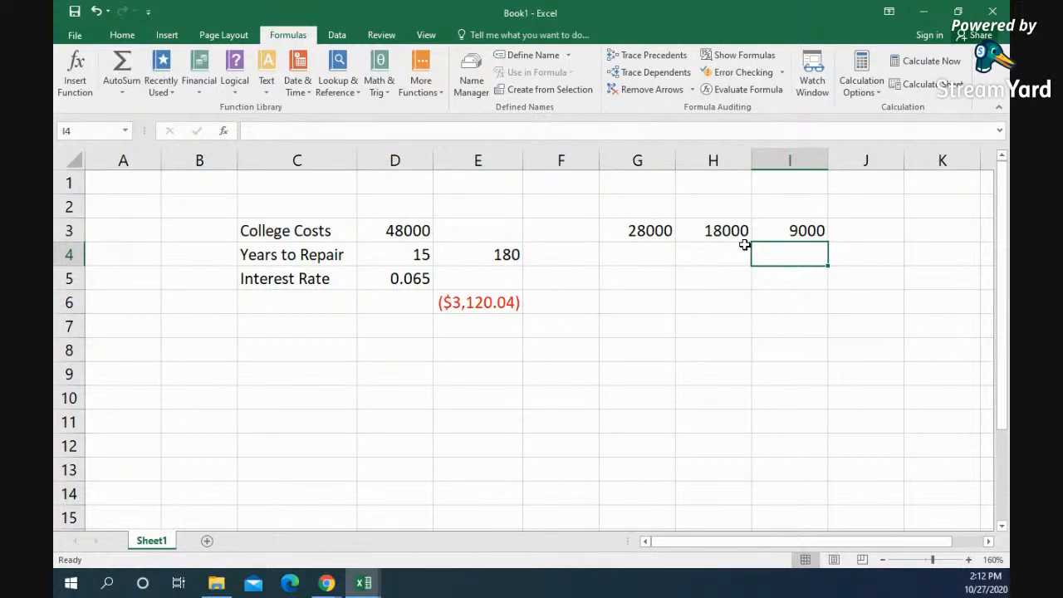
# Step: Enter 36 as the number of payments for each of the three loans in G4:I4
pyautogui.click(620, 255)
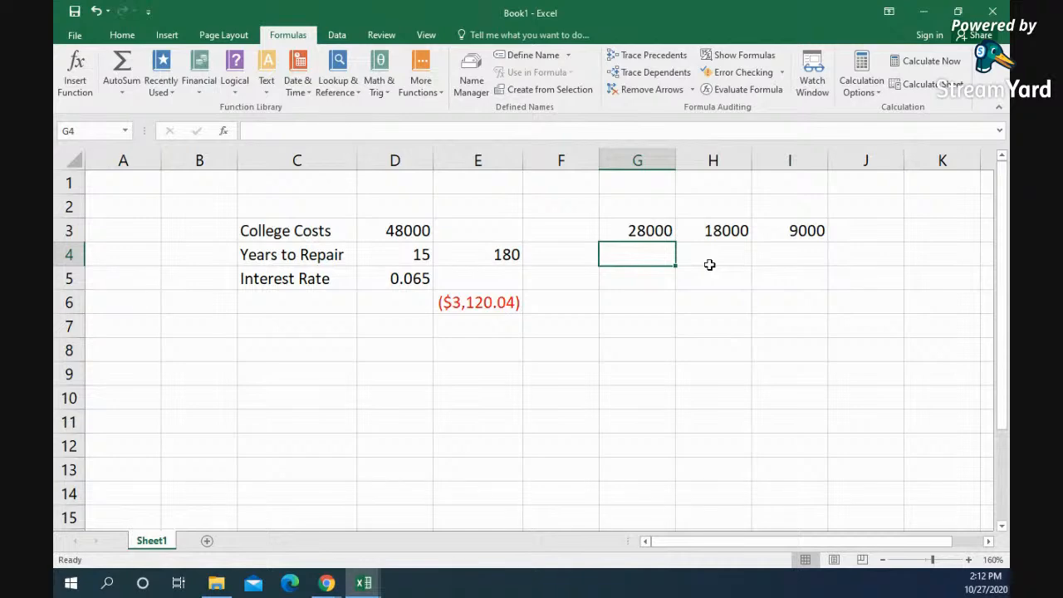
pyautogui.write('36')
pyautogui.click(710, 265)
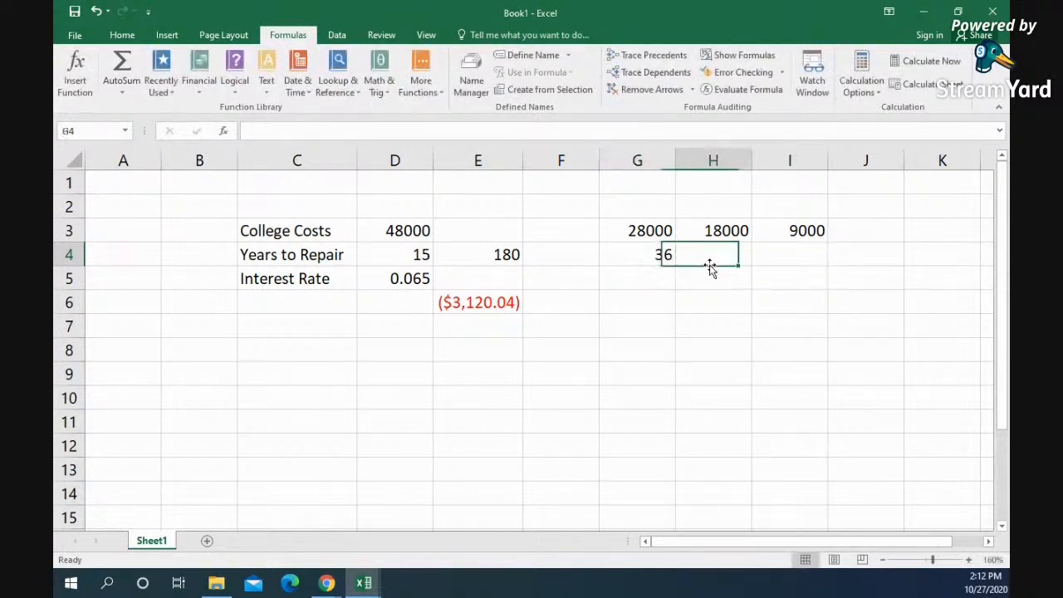
pyautogui.write('36')
pyautogui.press('Tab')
pyautogui.write('36')
pyautogui.press('Return')
# Step: Enter the interest rate .025 in G5 and fill it across to H5:I5
pyautogui.press('Left')
pyautogui.press('Left')
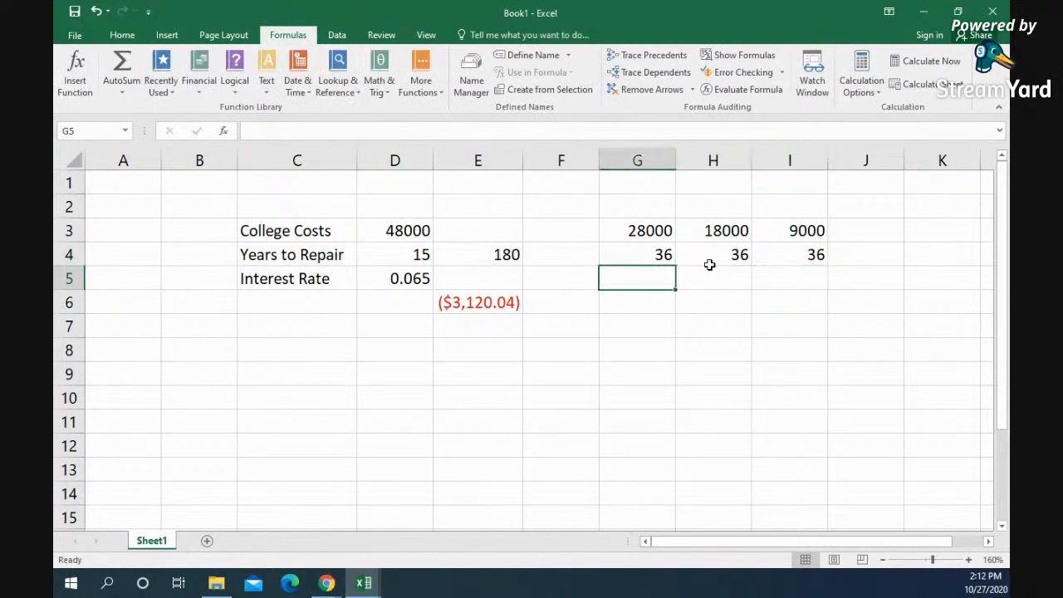
pyautogui.write('.025')
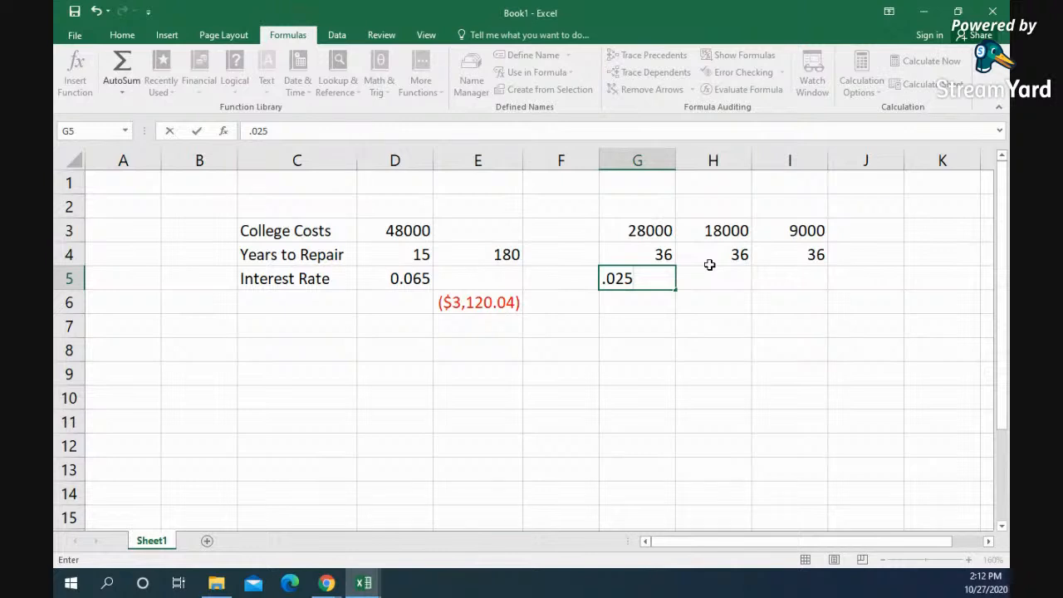
pyautogui.hotkey('ctrl', 'Return')
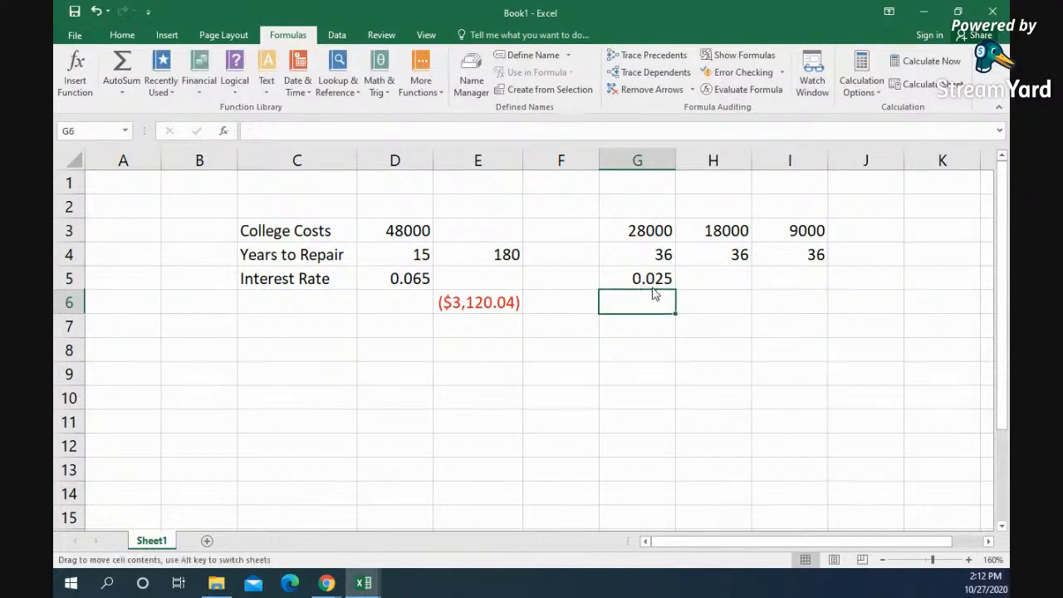
pyautogui.click(644, 279)
pyautogui.moveTo(677, 292); pyautogui.dragTo(810, 289)
# Step: Insert the PMT function in G7 and move its arguments dialog away from columns G to I
pyautogui.click(633, 311)
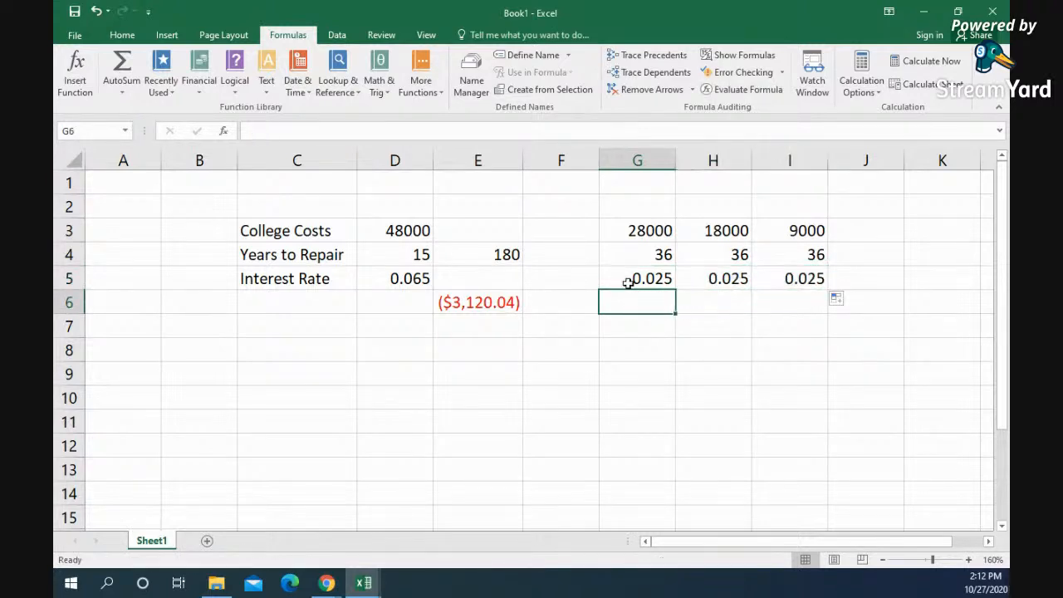
pyautogui.click(644, 323)
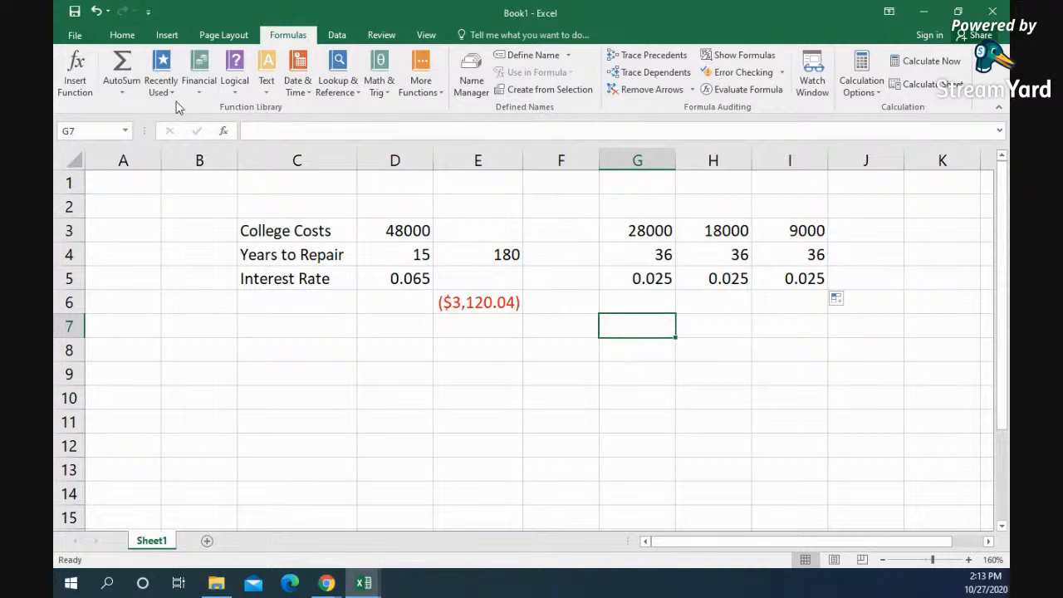
pyautogui.click(75, 75)
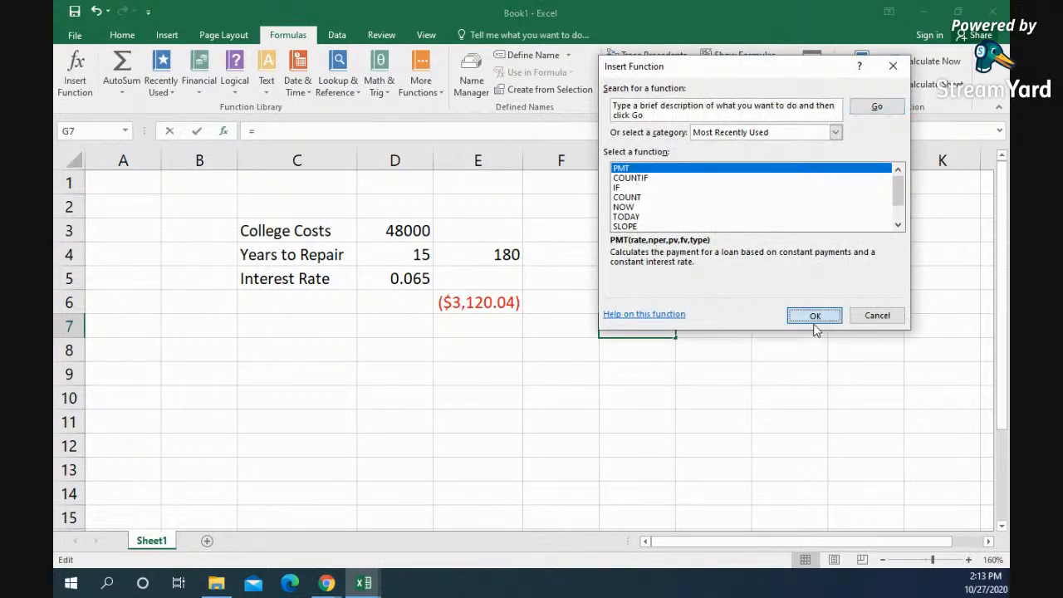
pyautogui.click(814, 315)
pyautogui.moveTo(722, 73); pyautogui.dragTo(274, 88)
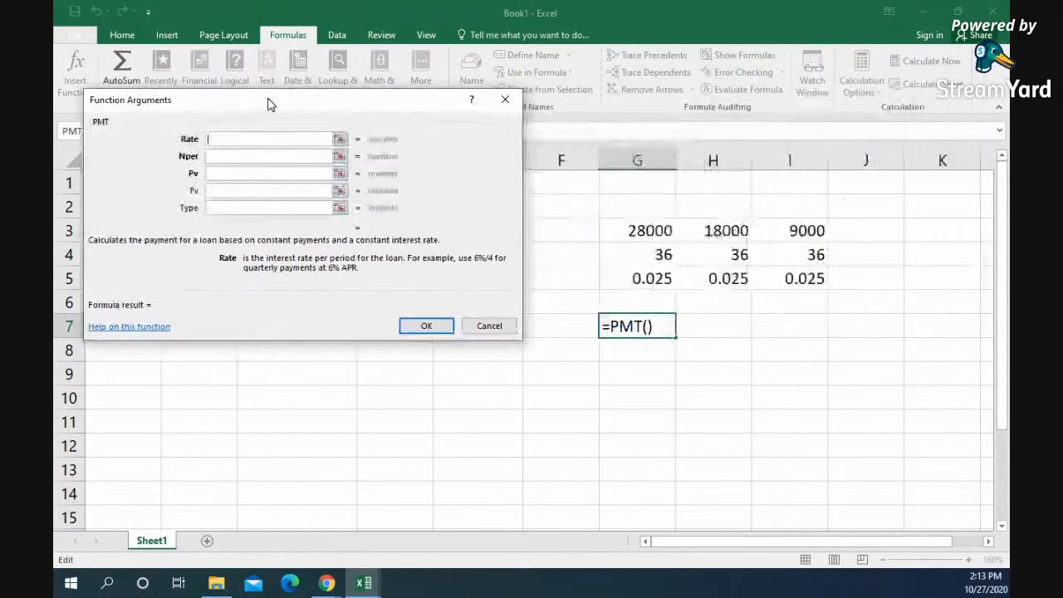
# Step: Set the PMT rate to G5, periods to G4 and present value to G3, and fill the formula across to H7:I7
pyautogui.click(646, 279)
pyautogui.click(274, 150)
pyautogui.click(655, 256)
pyautogui.click(237, 167)
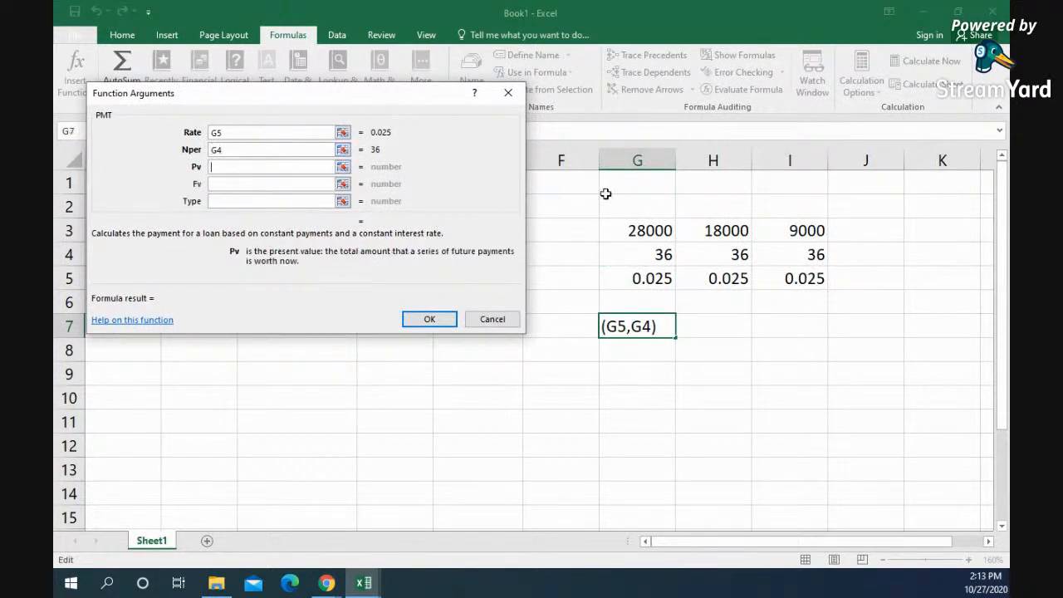
pyautogui.click(647, 233)
pyautogui.click(425, 323)
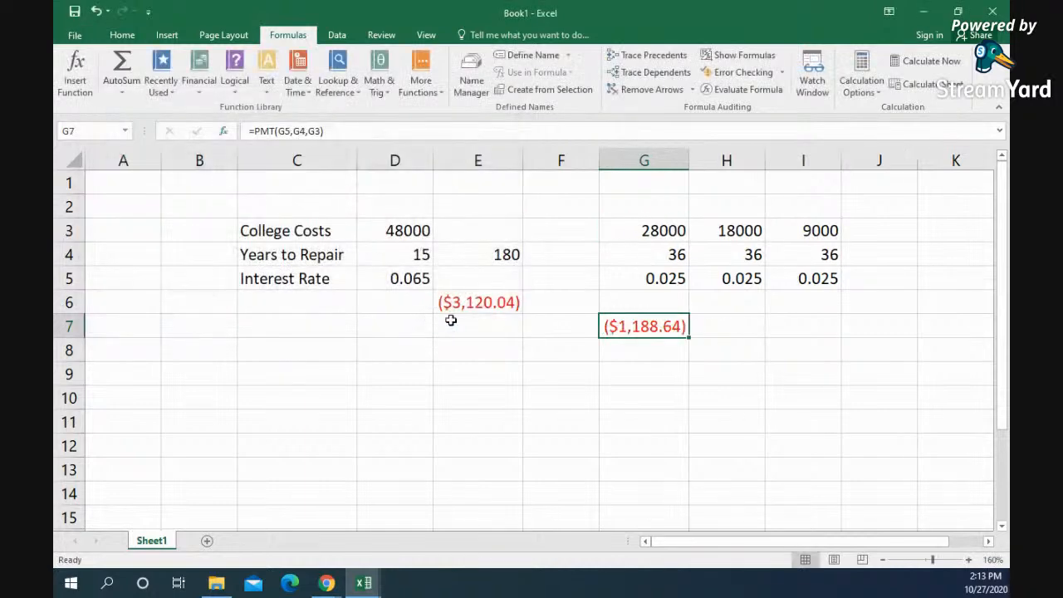
pyautogui.moveTo(689, 337); pyautogui.dragTo(840, 336)
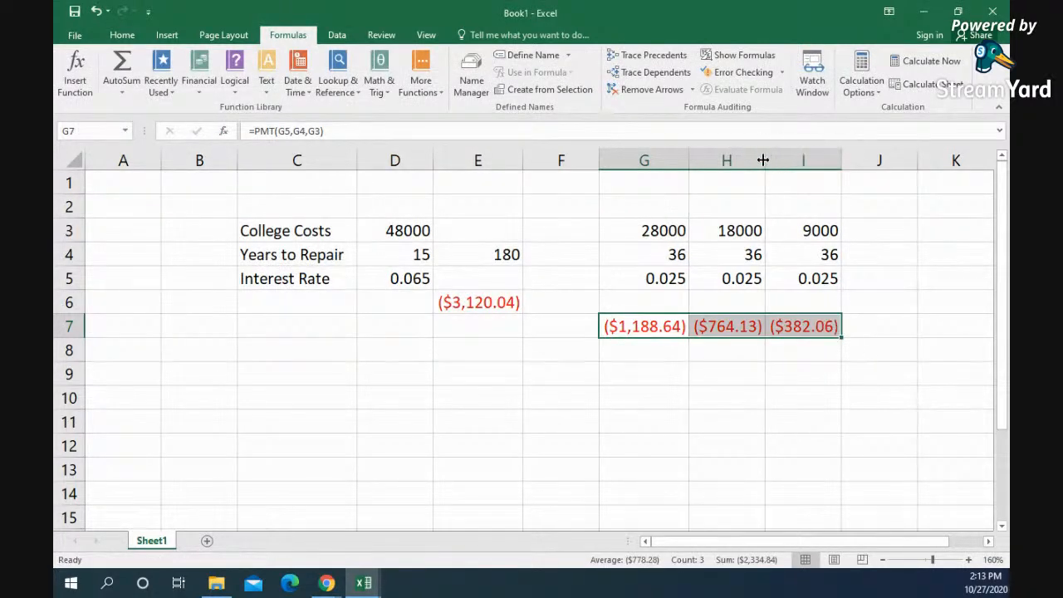
# Step: Check the PMT formulas of the three loans in G7, H7 and I7
pyautogui.click(657, 329)
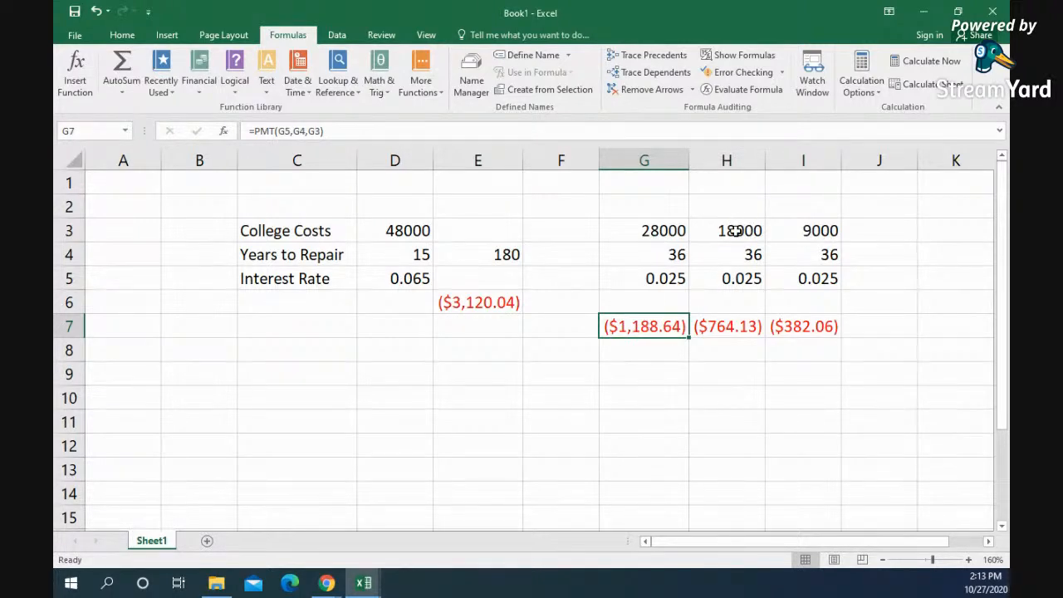
pyautogui.click(743, 327)
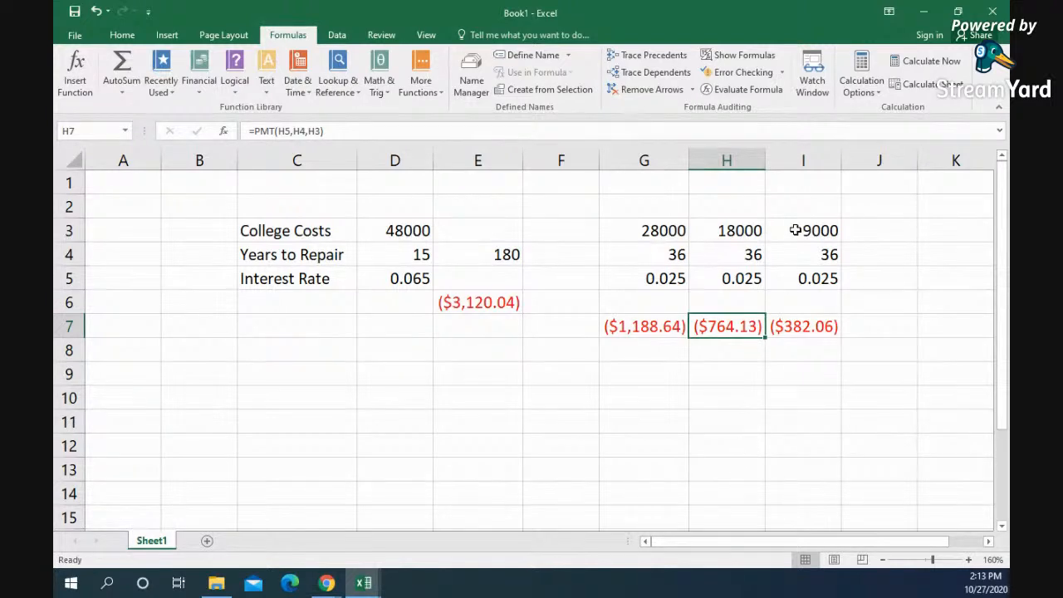
pyautogui.click(803, 329)
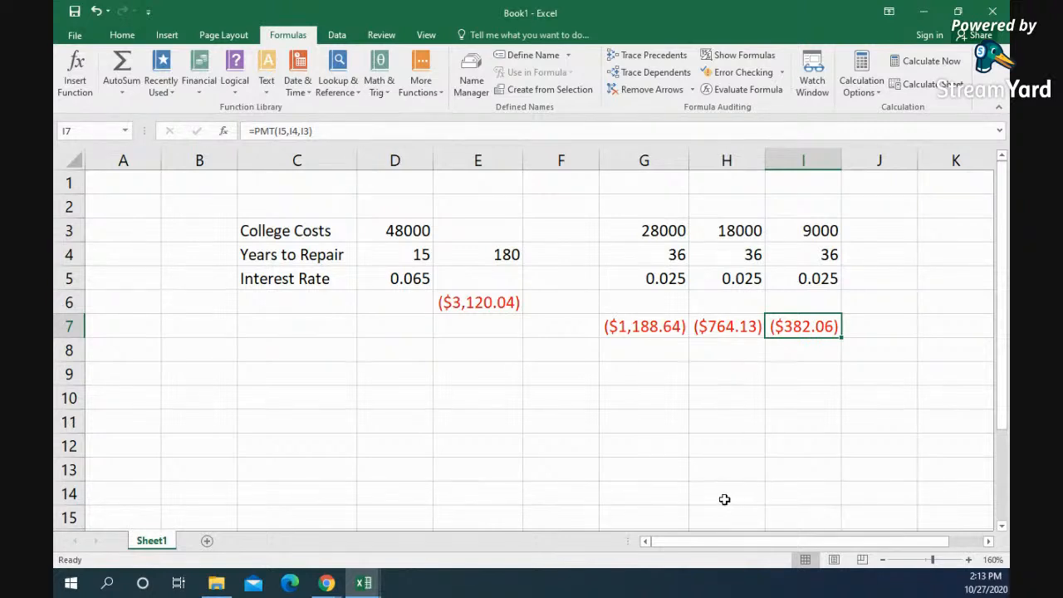
# Step: Change the number of payments for the three loans in G4:I4 to 48
pyautogui.click(637, 232)
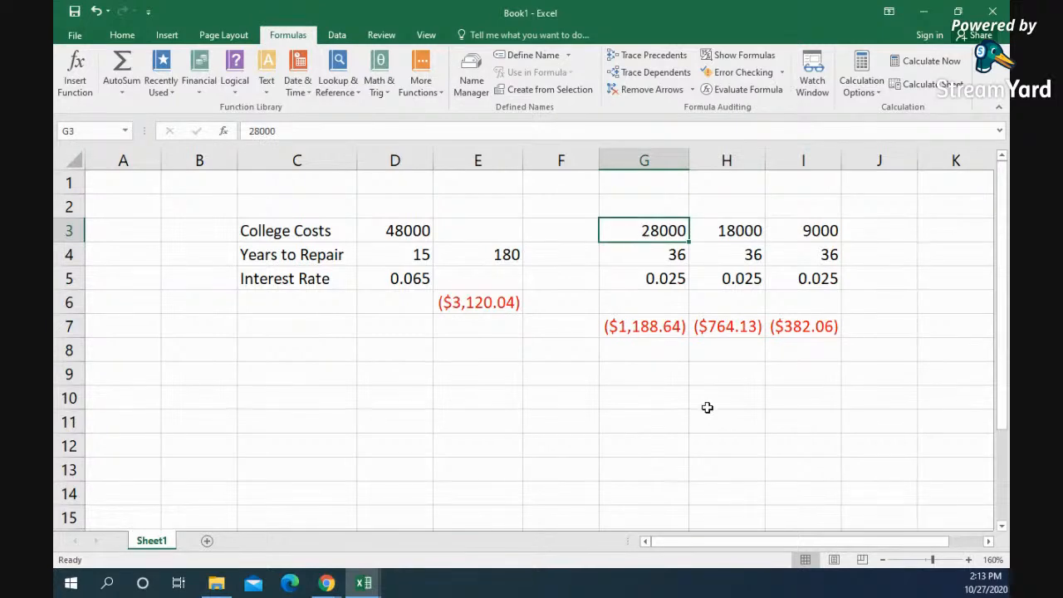
pyautogui.click(648, 254)
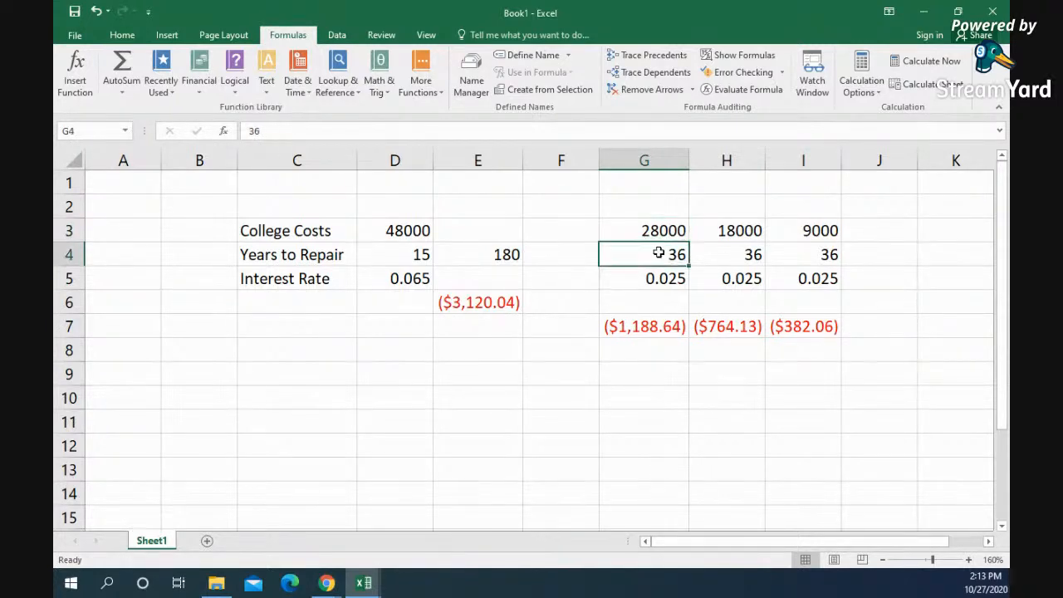
pyautogui.write('48')
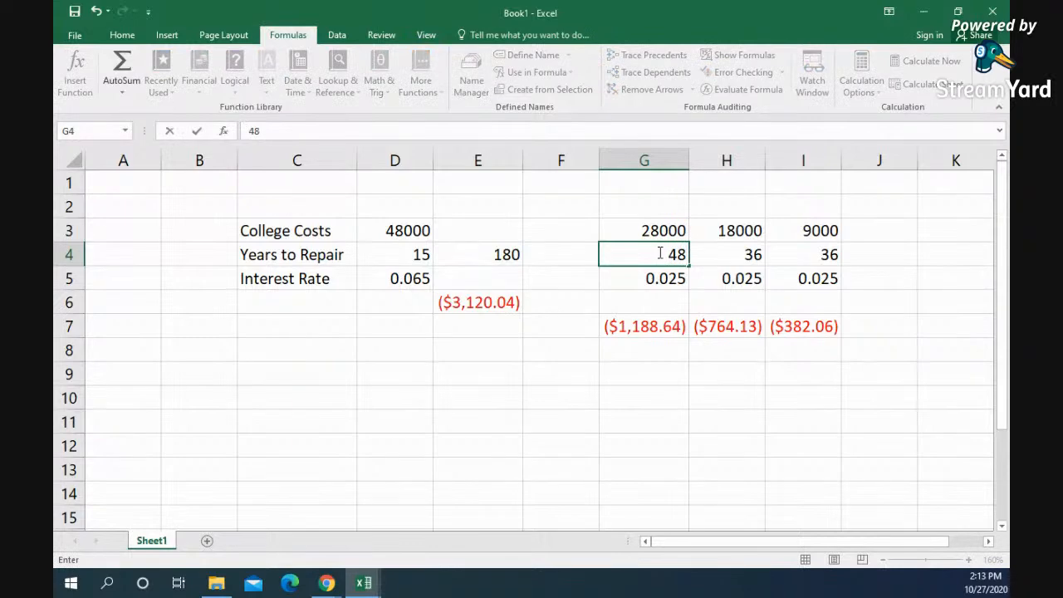
pyautogui.press('Return')
pyautogui.press('Right')
pyautogui.press('Up')
pyautogui.write('48')
pyautogui.press('Return')
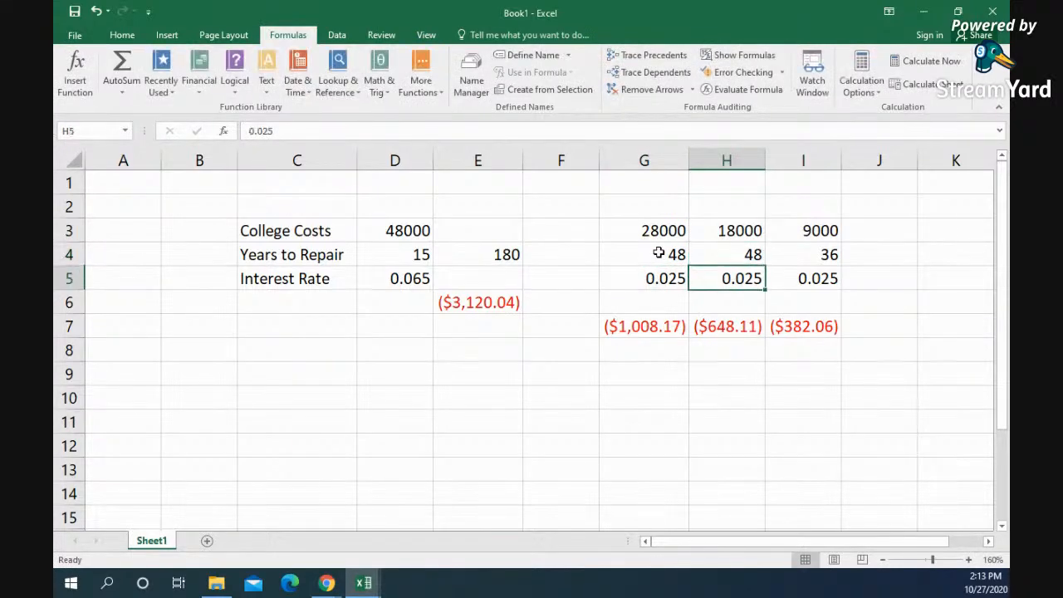
pyautogui.press('Right')
pyautogui.press('Up')
pyautogui.write('48')
pyautogui.press('Return')
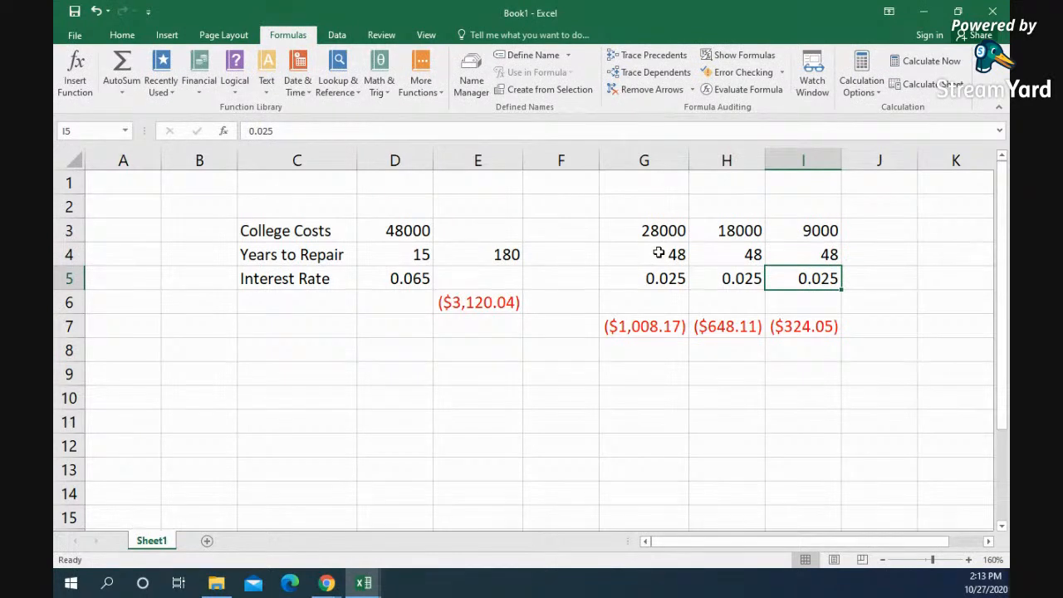
# Step: Set the number of payments for the three loans in G4:I4 to 60
pyautogui.press('Left')
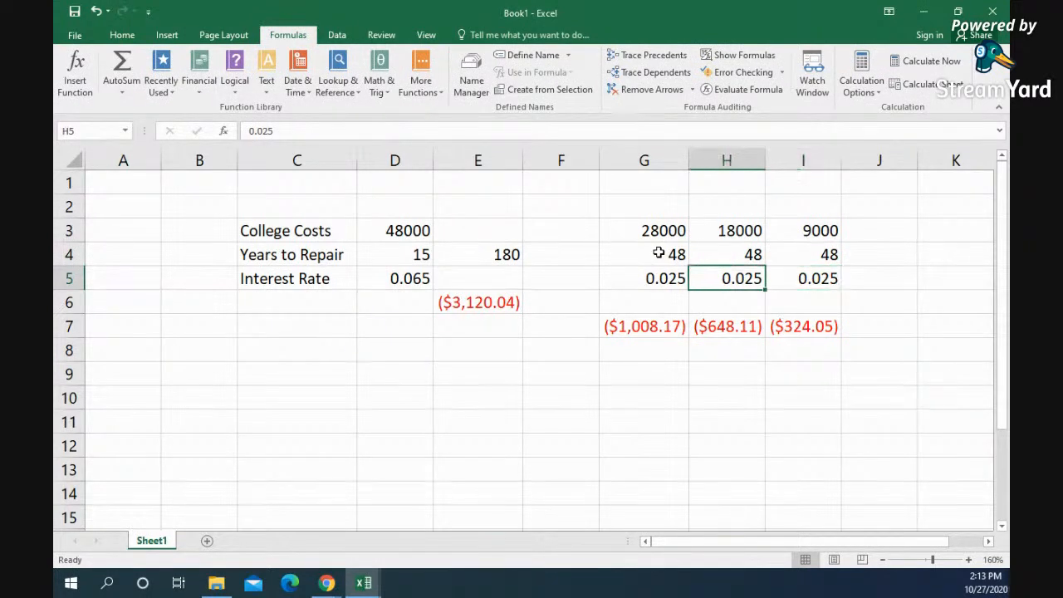
pyautogui.press('Left')
pyautogui.press('Up')
pyautogui.write('60')
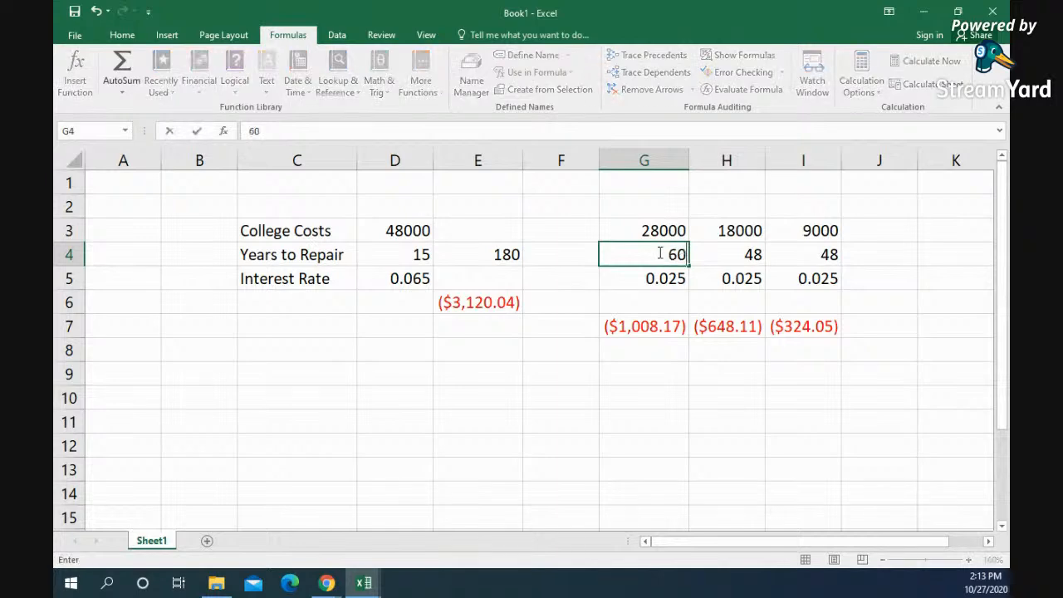
pyautogui.press('Return')
pyautogui.press('Right')
pyautogui.press('Up')
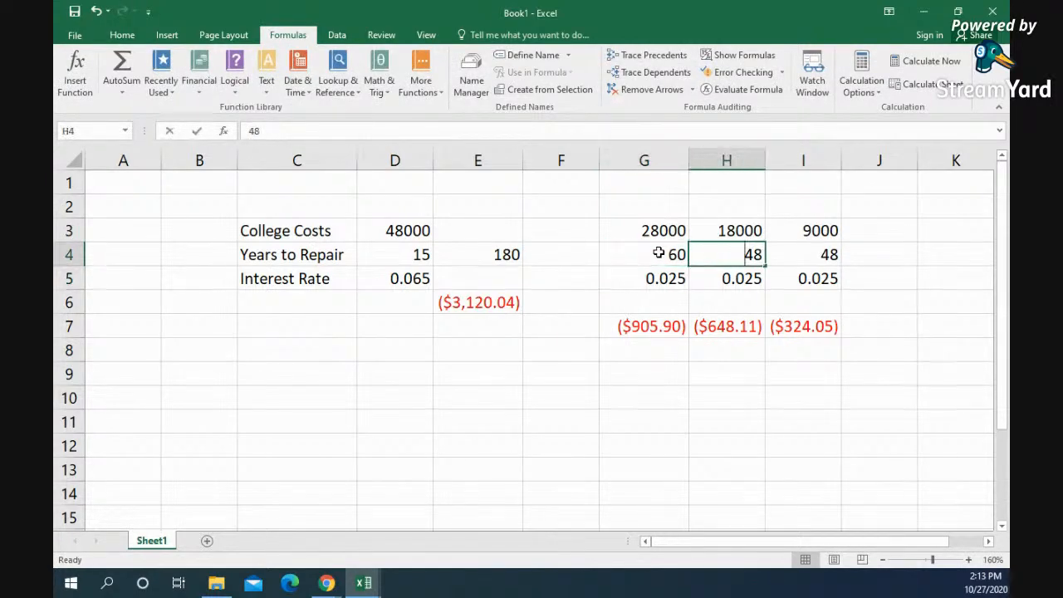
pyautogui.write('60')
pyautogui.press('Right')
pyautogui.write('60')
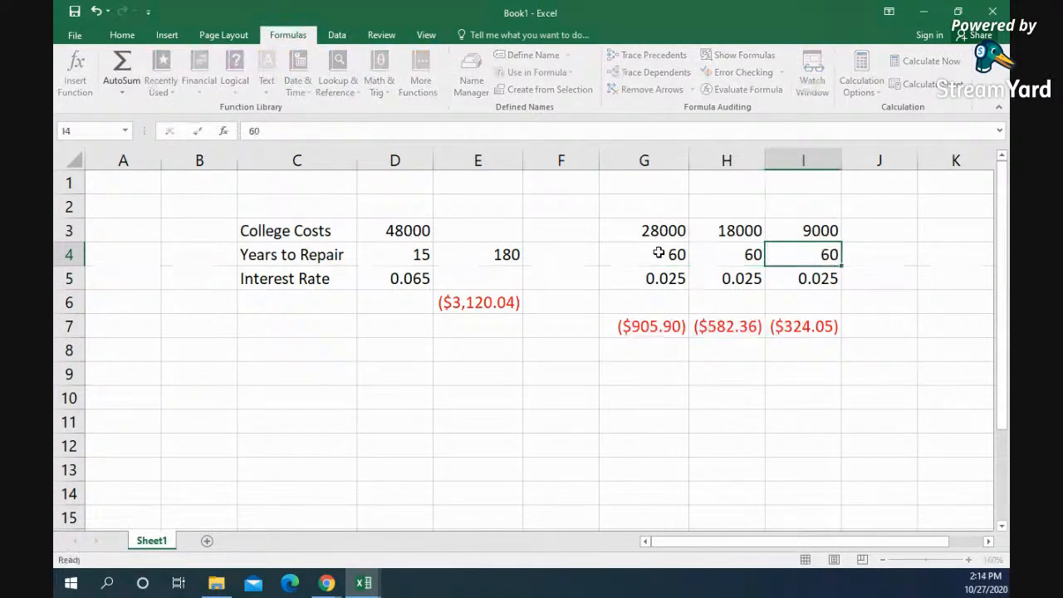
pyautogui.press('Return')
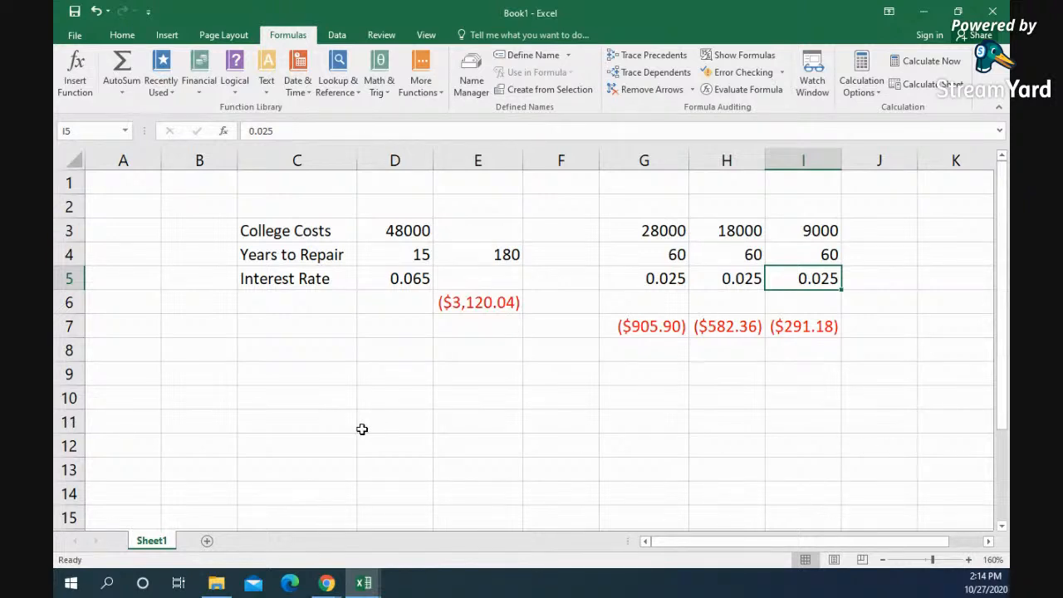
pyautogui.moveTo(624, 228); pyautogui.dragTo(799, 326)
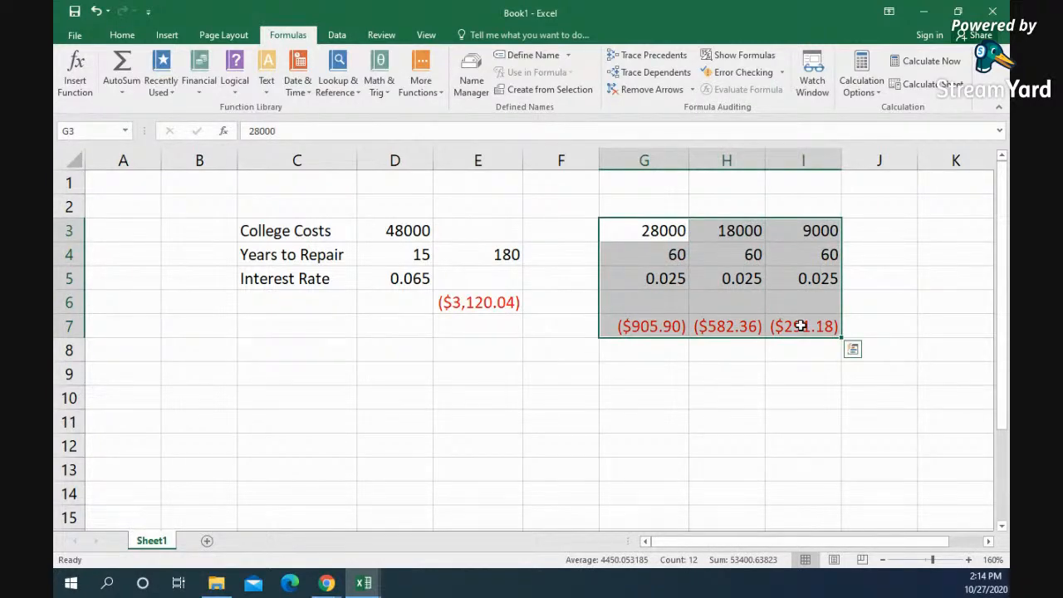
pyautogui.moveTo(618, 233); pyautogui.dragTo(814, 340)
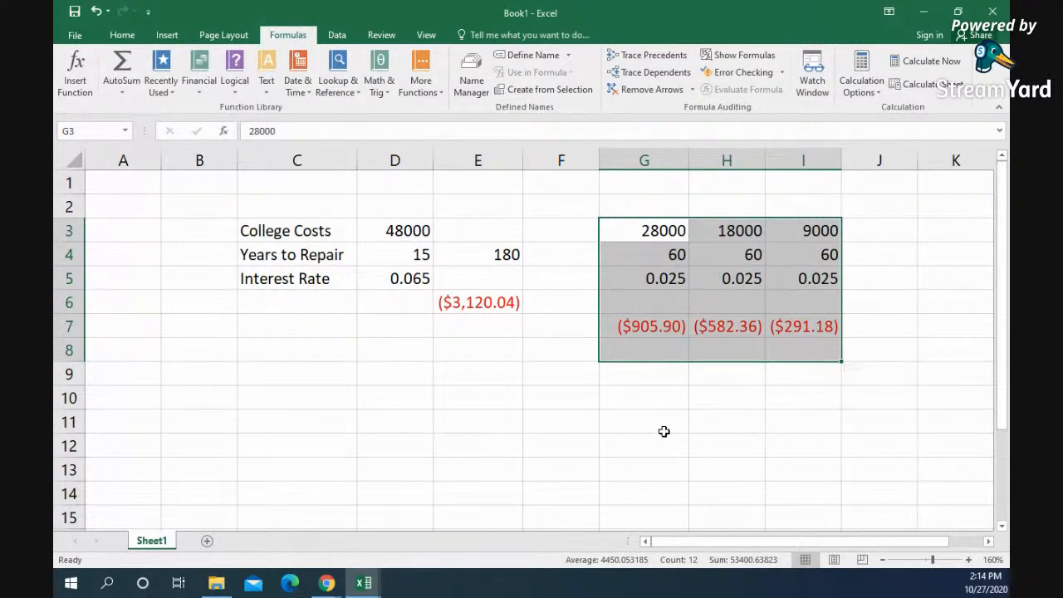
pyautogui.click(628, 239)
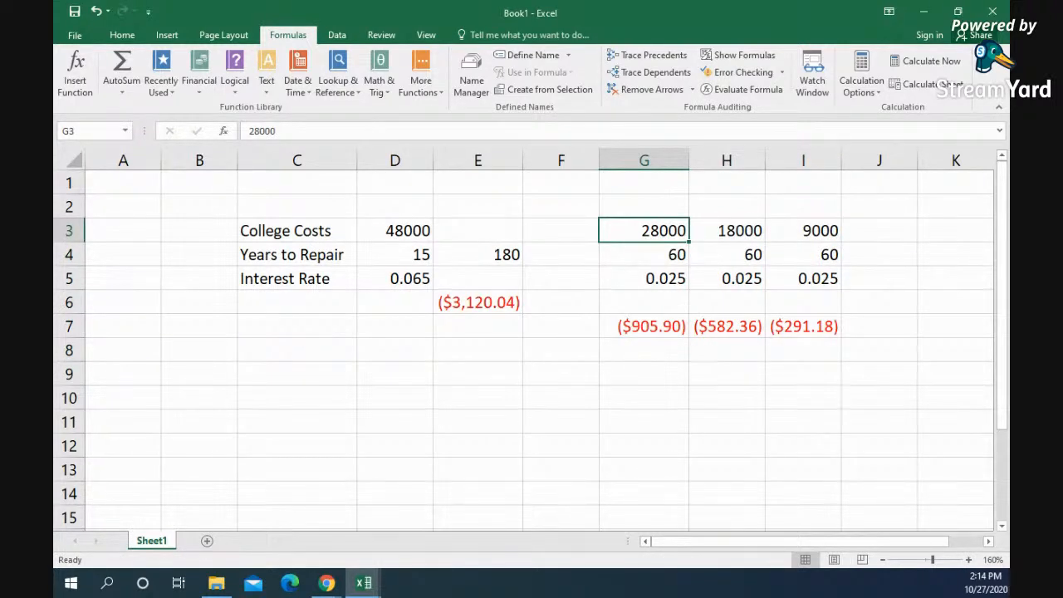
pyautogui.hotkey('alt', 'Tab')
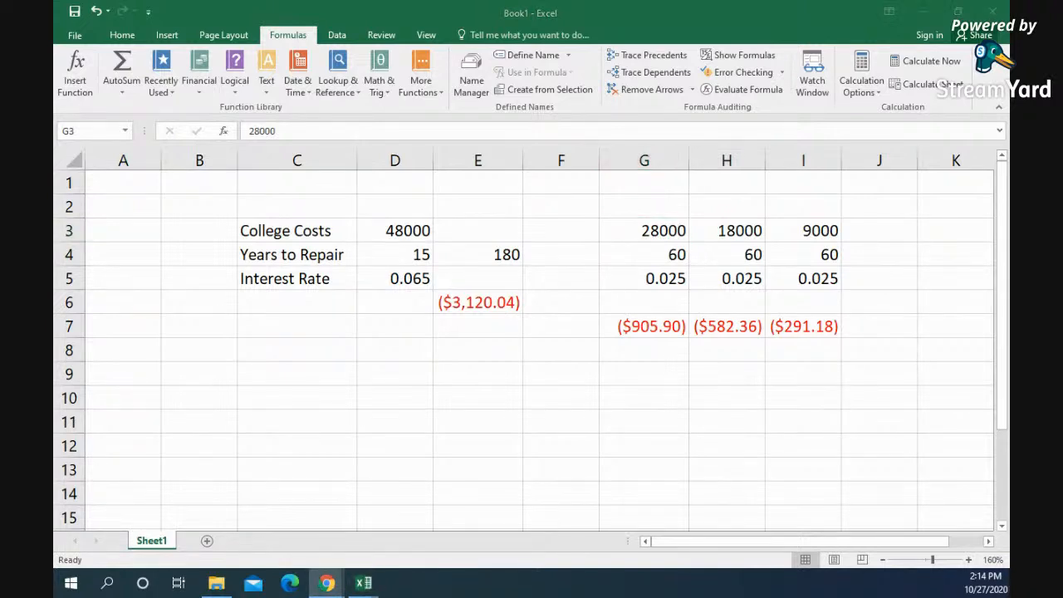